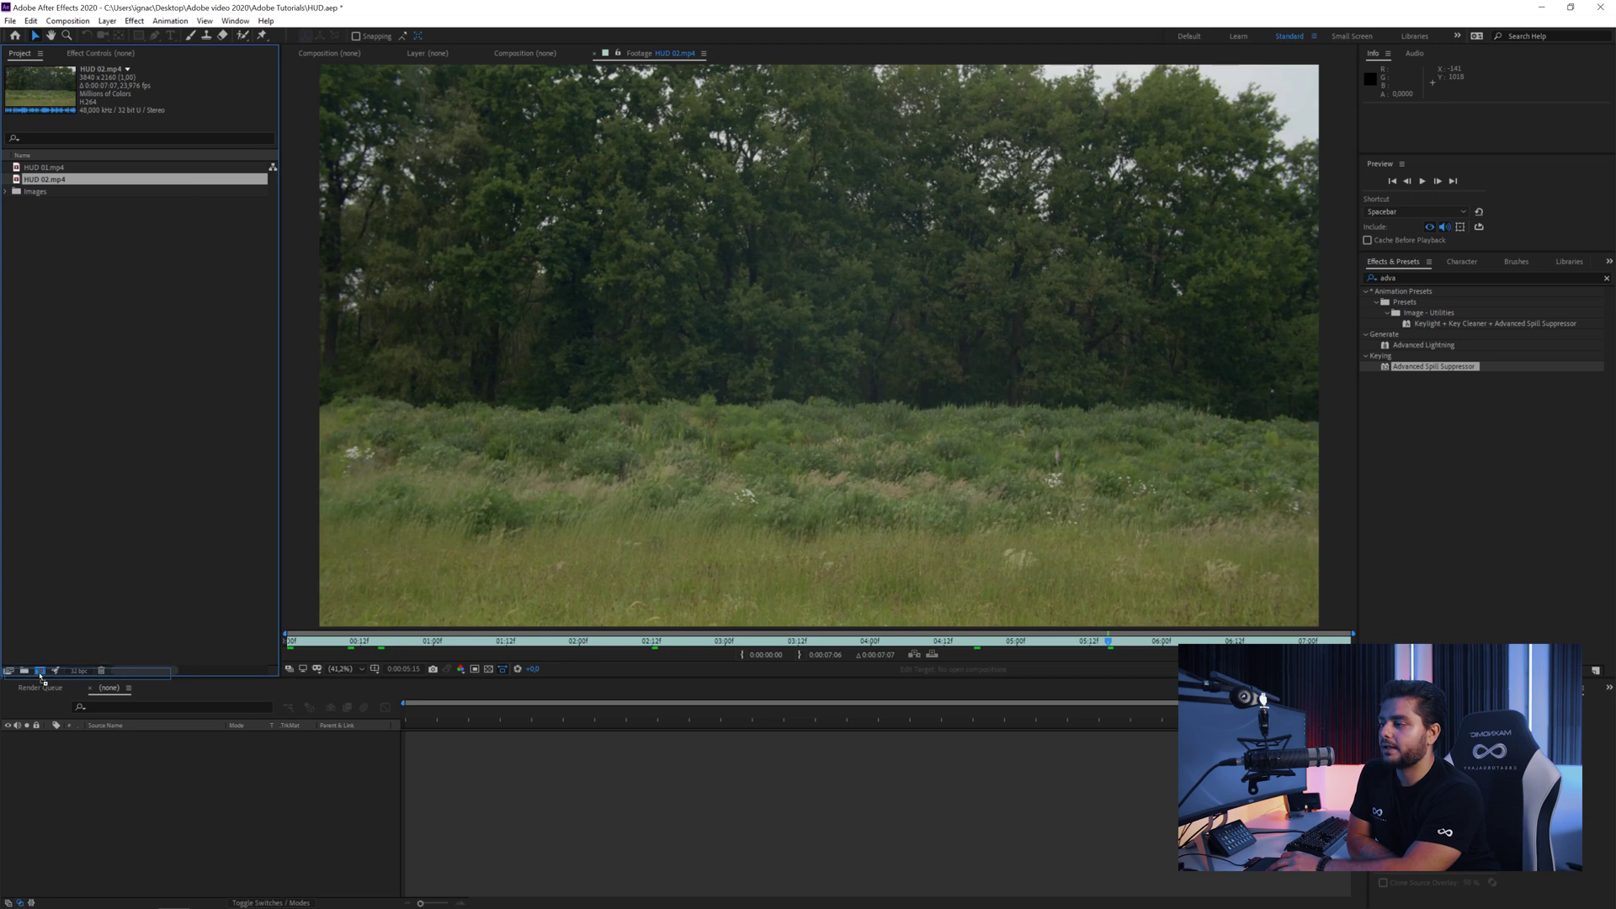
# Build a composition from the field footage with the green-screen clip HUD 01.mp4 layered above it
pyautogui.click(39, 673)
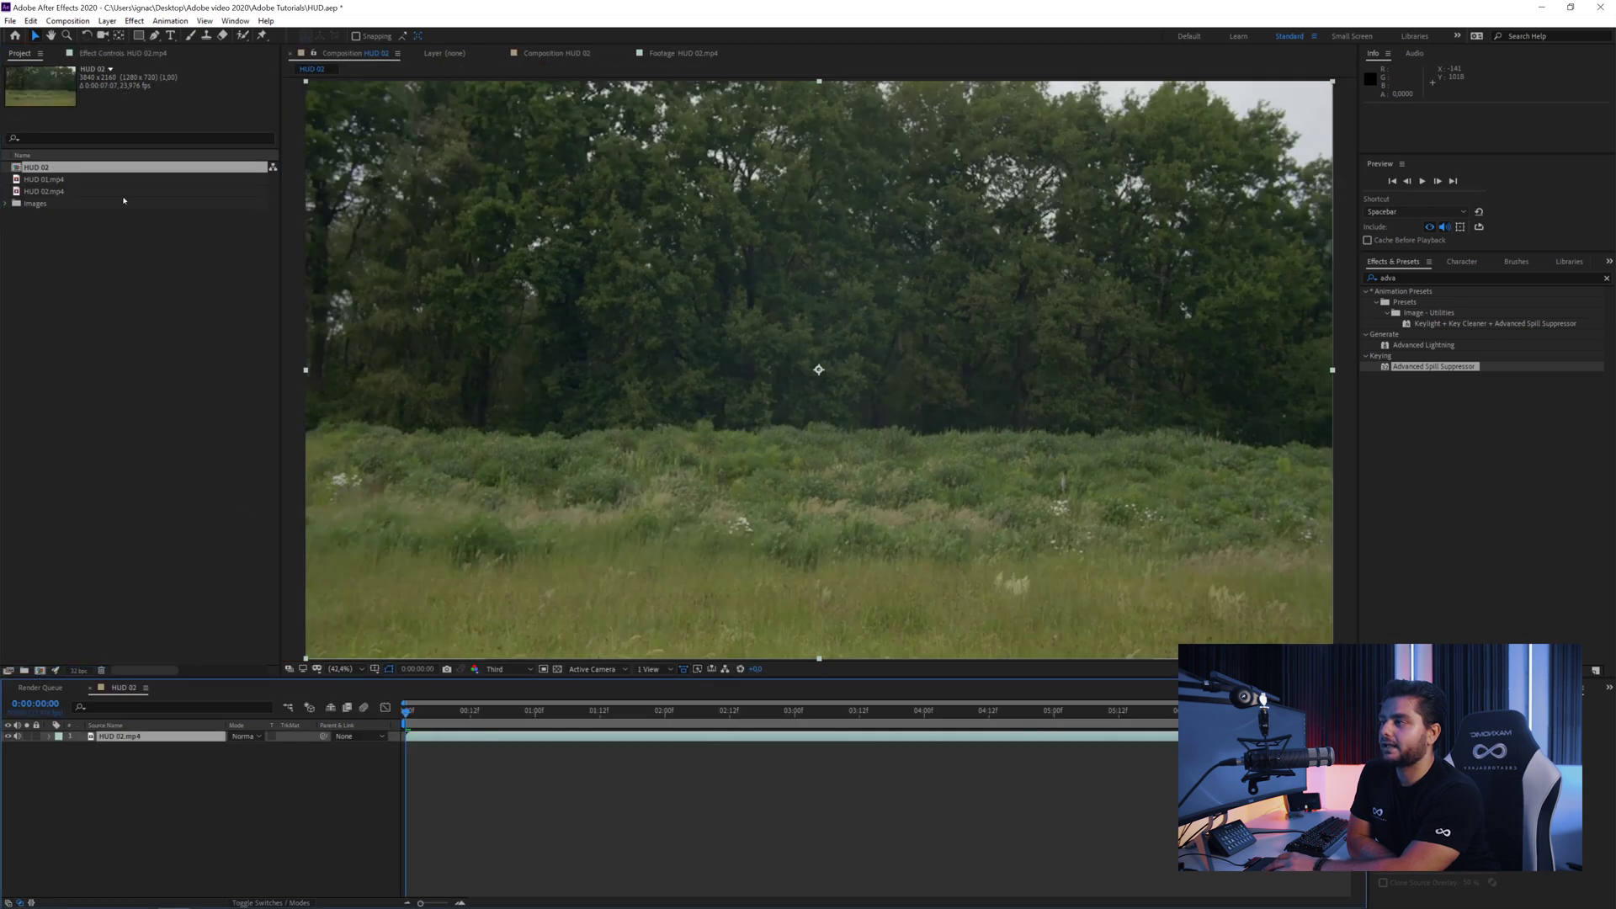
pyautogui.moveTo(44, 180); pyautogui.dragTo(292, 647)
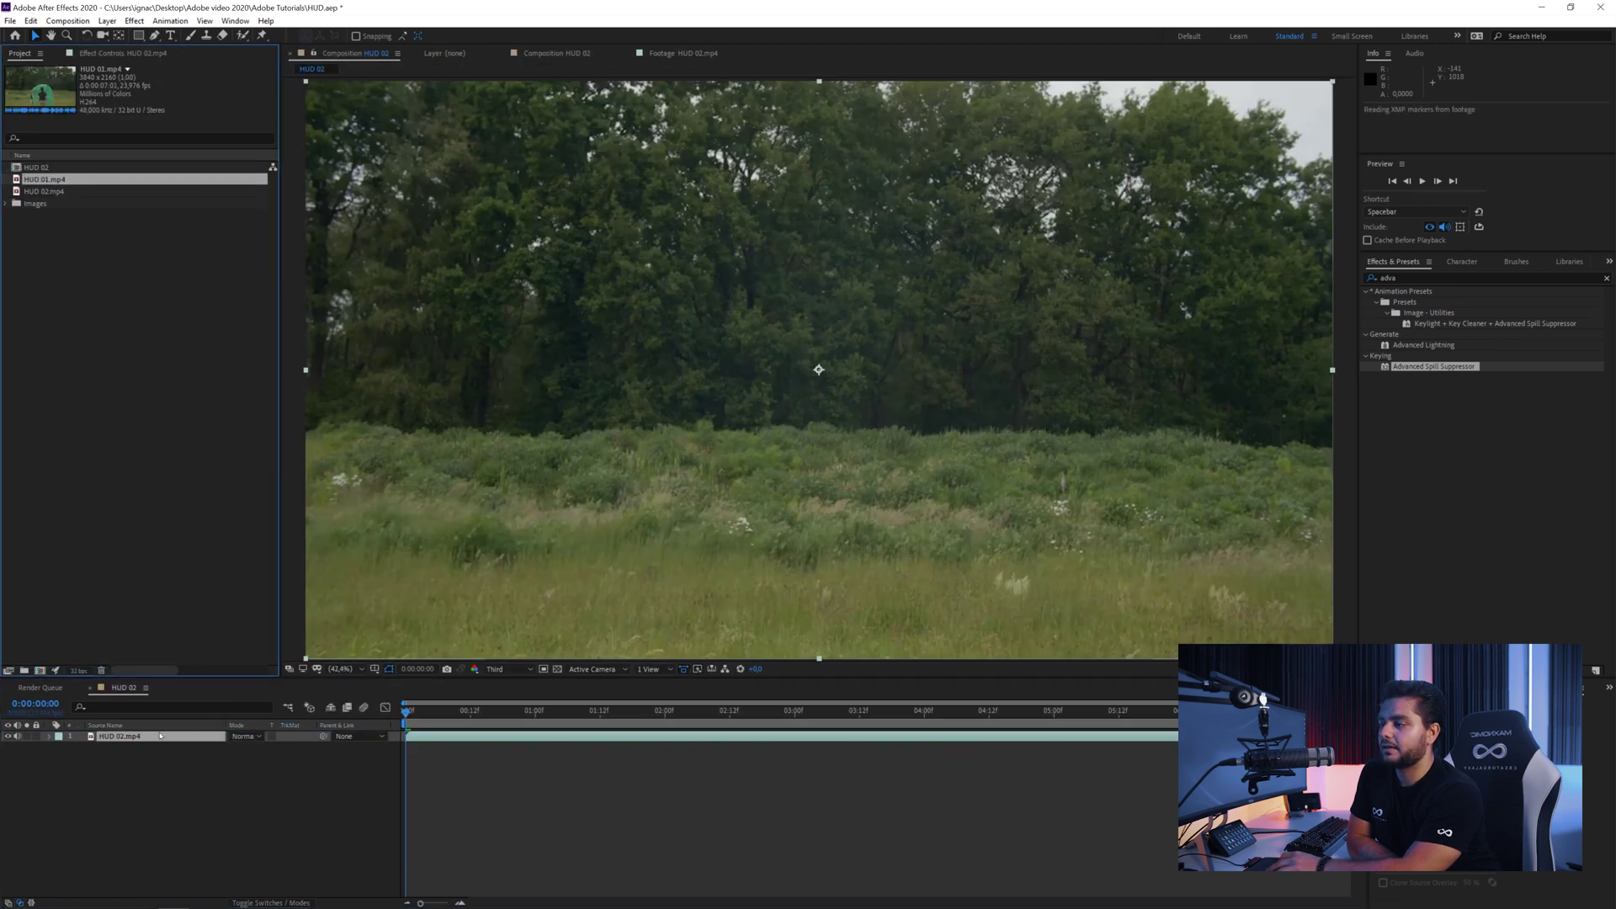
pyautogui.moveTo(165, 743); pyautogui.dragTo(165, 740)
pyautogui.press('space')
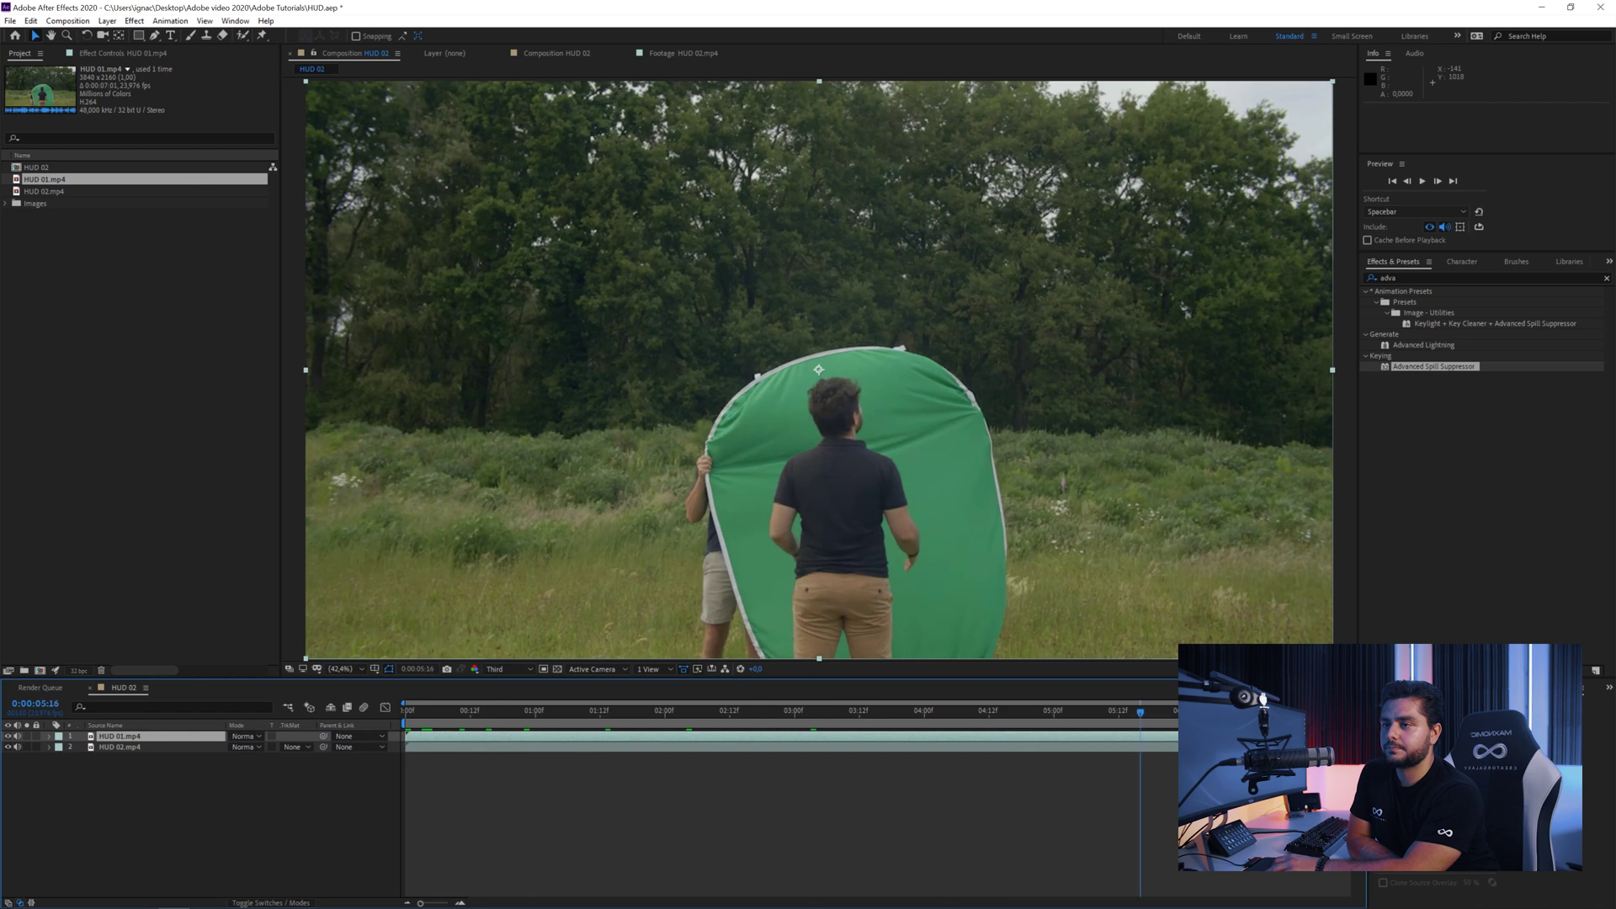
# Mask around the subject with the Pen tool and preview the keyed man over the field
pyautogui.click(137, 35)
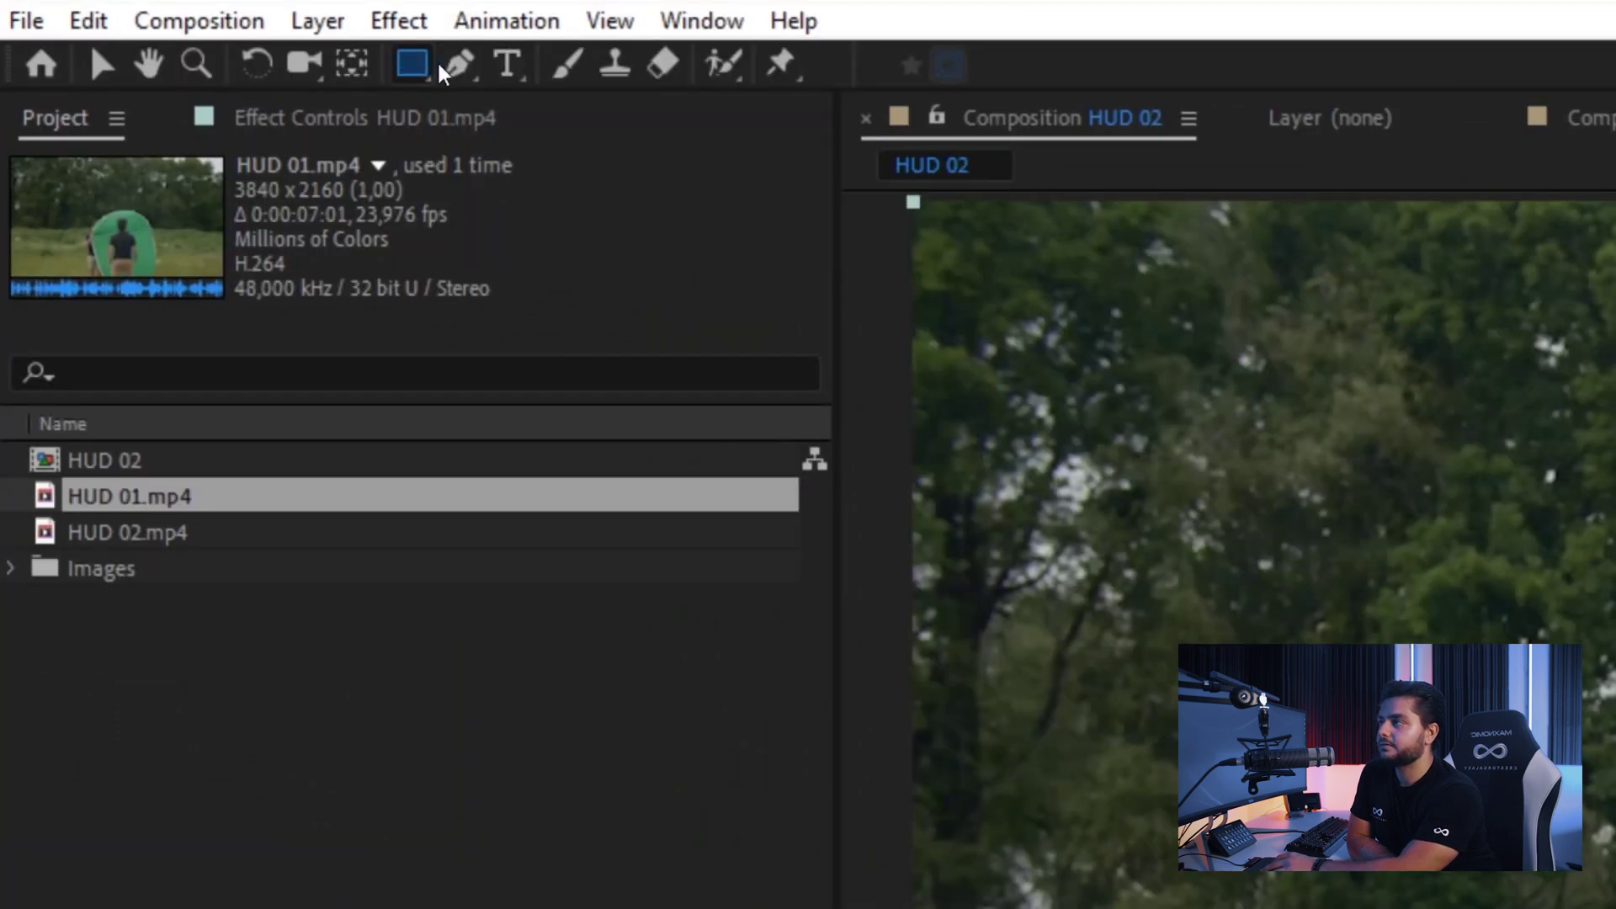
pyautogui.click(458, 62)
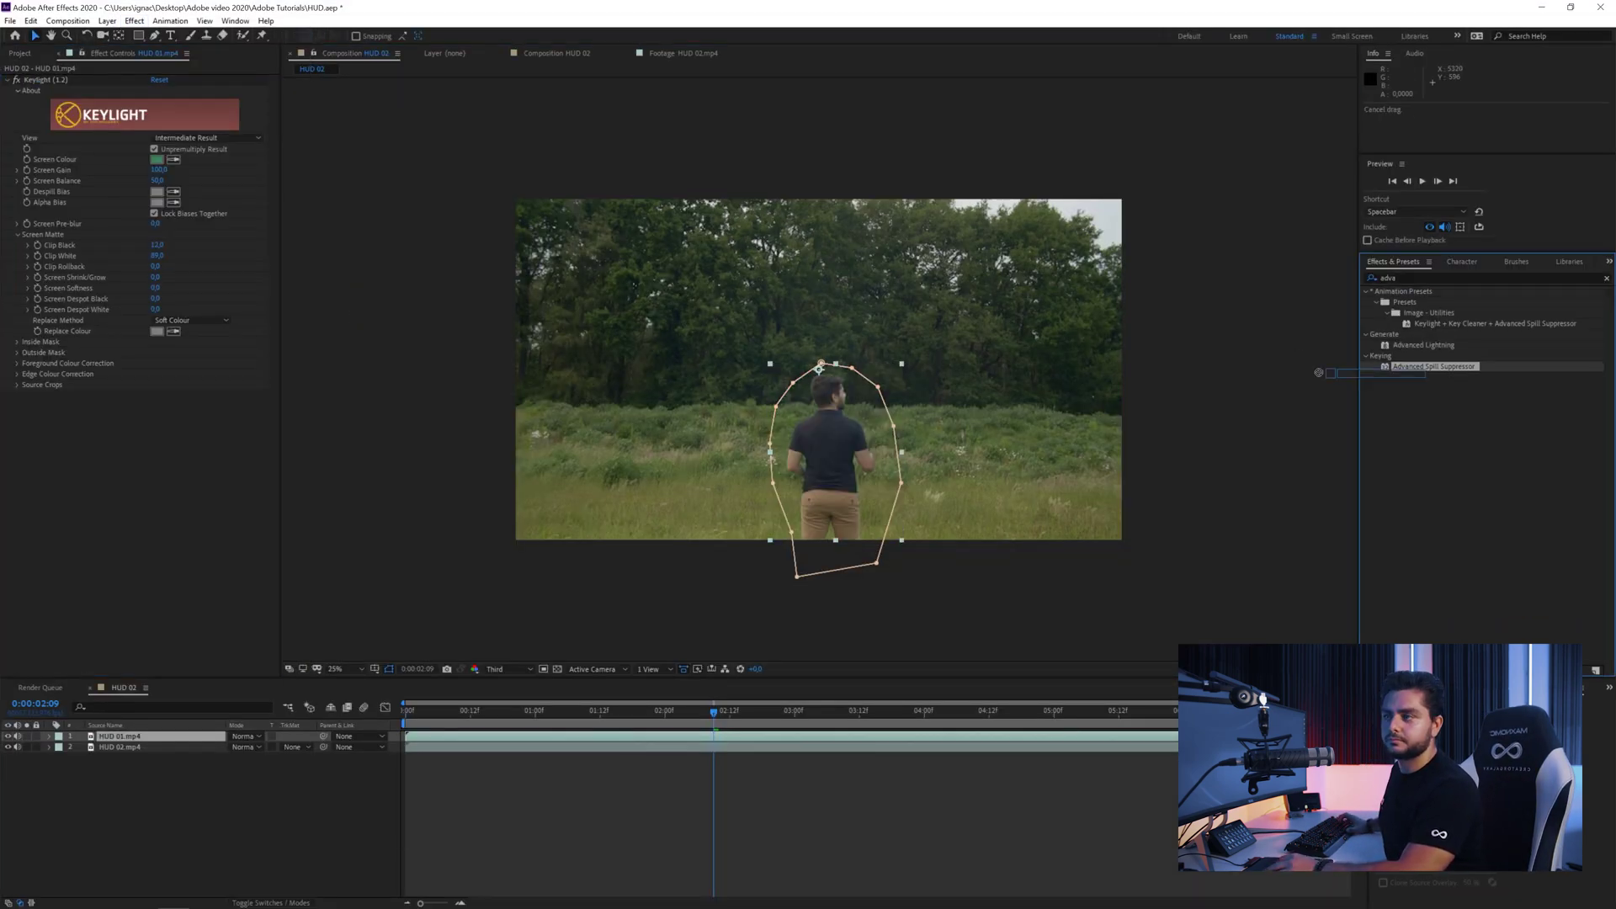
pyautogui.hotkey('shift', '/')
pyautogui.click(709, 731)
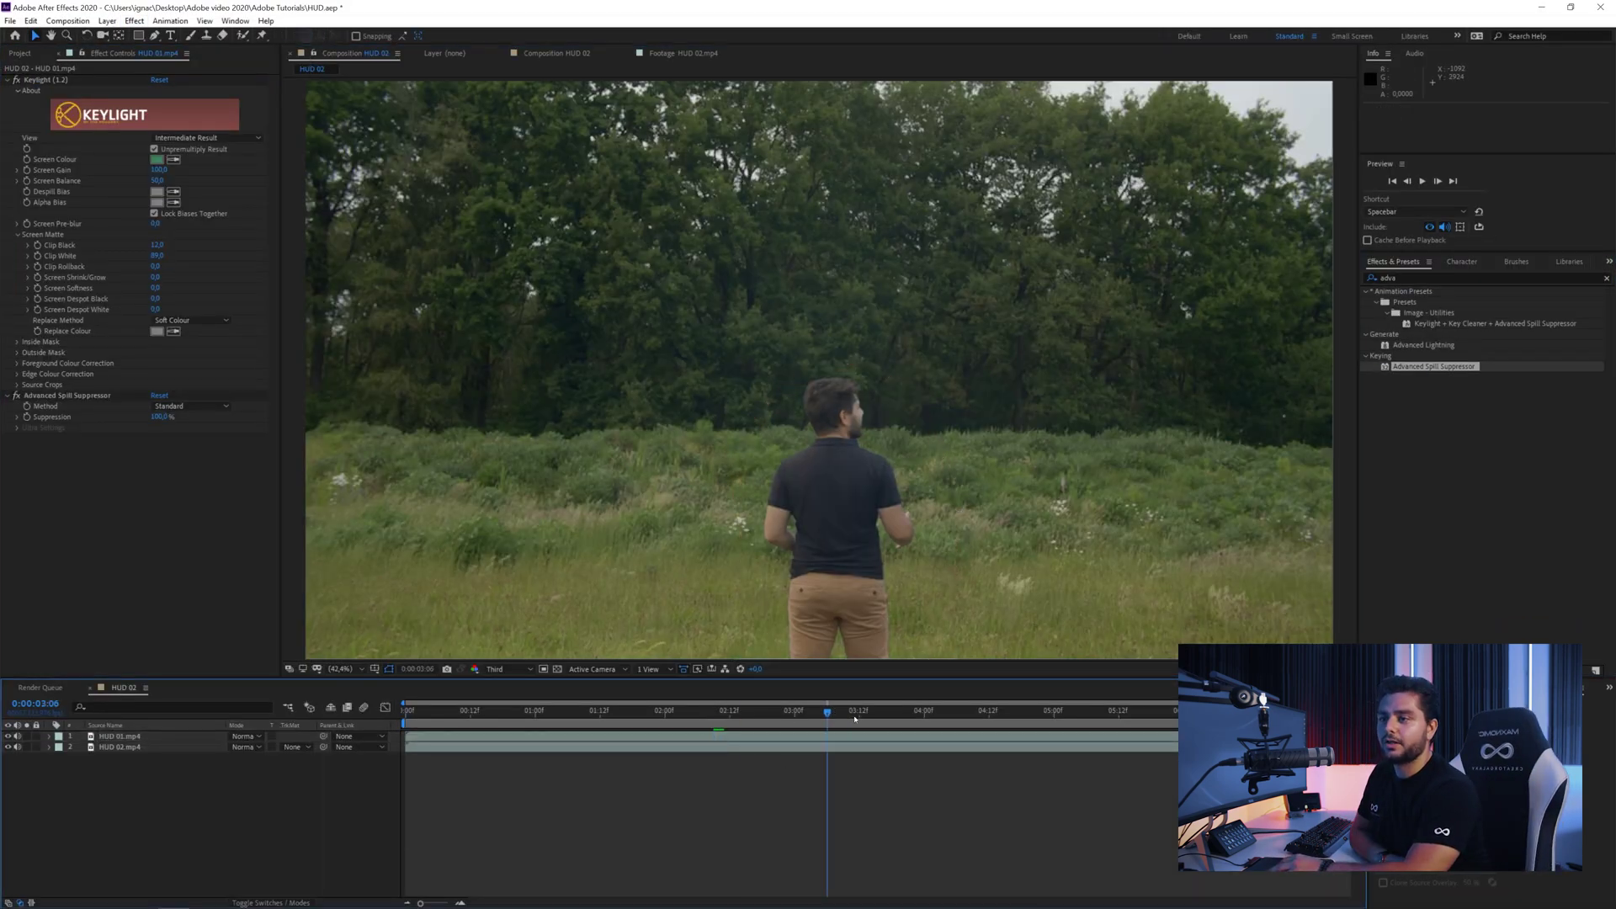
pyautogui.press('space')
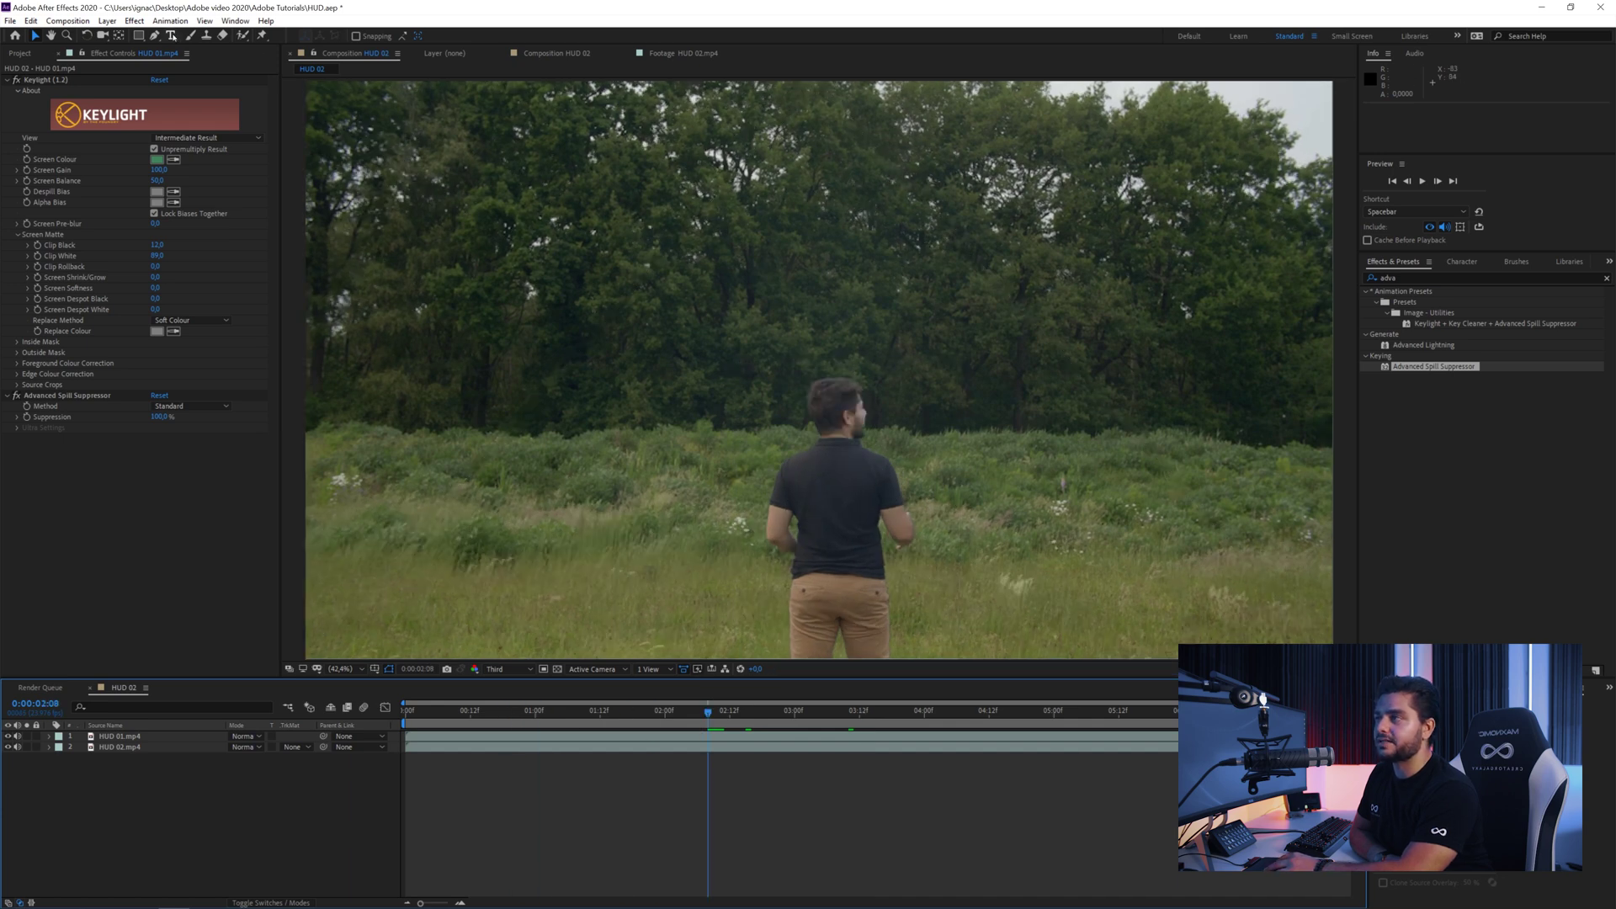
# Add a text layer in the composition and commit it
pyautogui.hotkey('ctrl', 't')
pyautogui.click(574, 531)
pyautogui.write('background')
pyautogui.press('KP_Enter')
pyautogui.hotkey('ctrl', 'alt', 'Home')
pyautogui.hotkey('ctrl', 'Home')
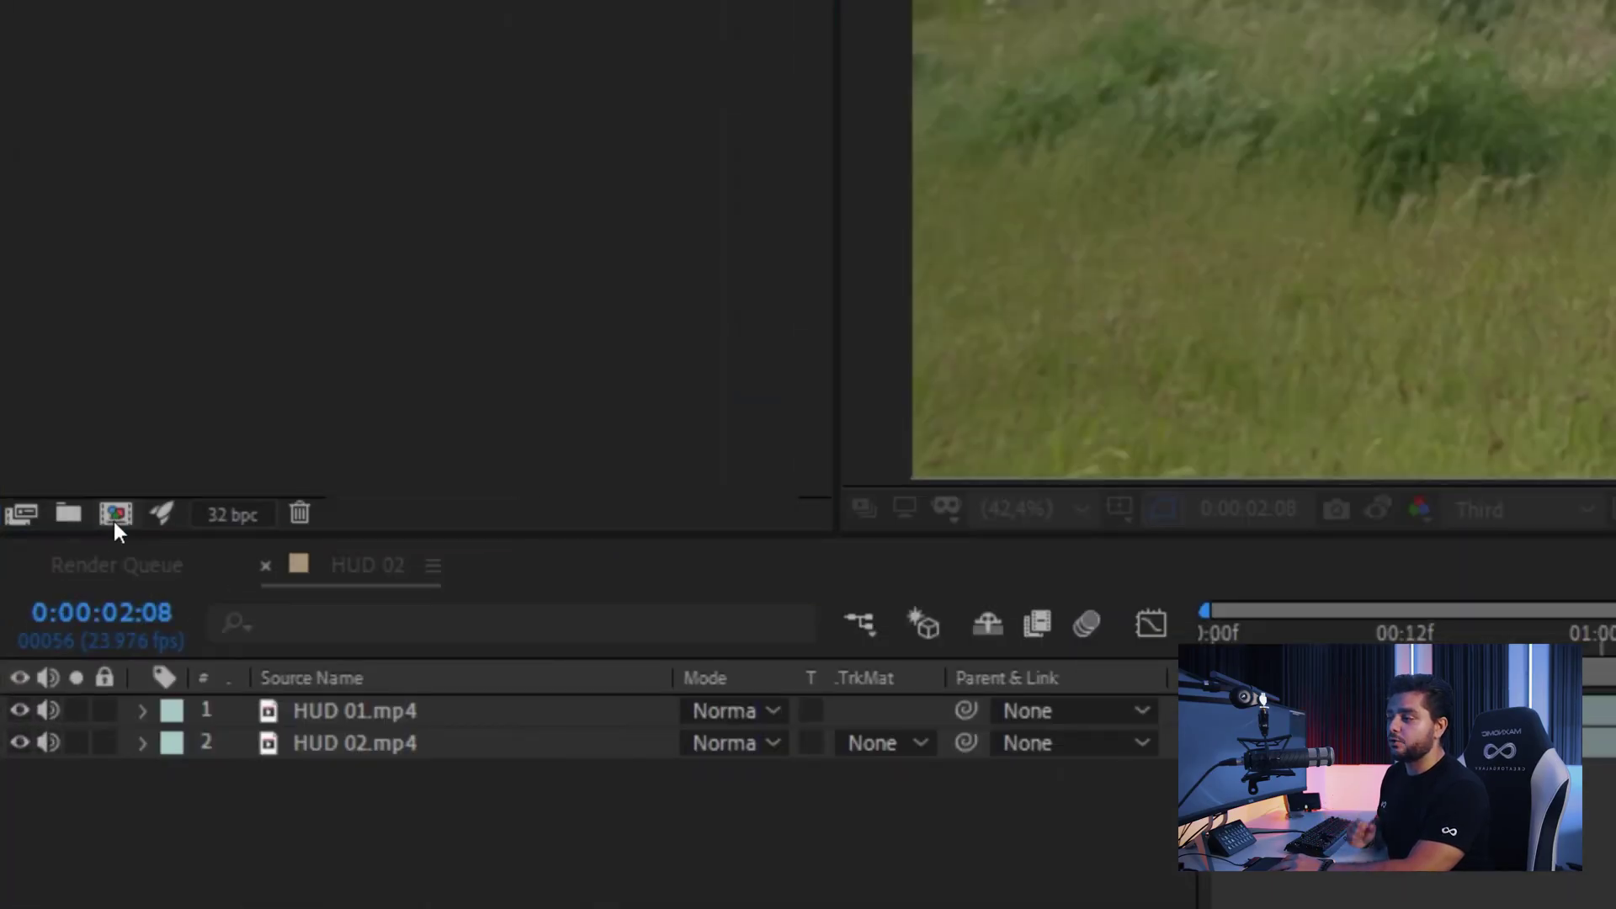
pyautogui.write('D element')
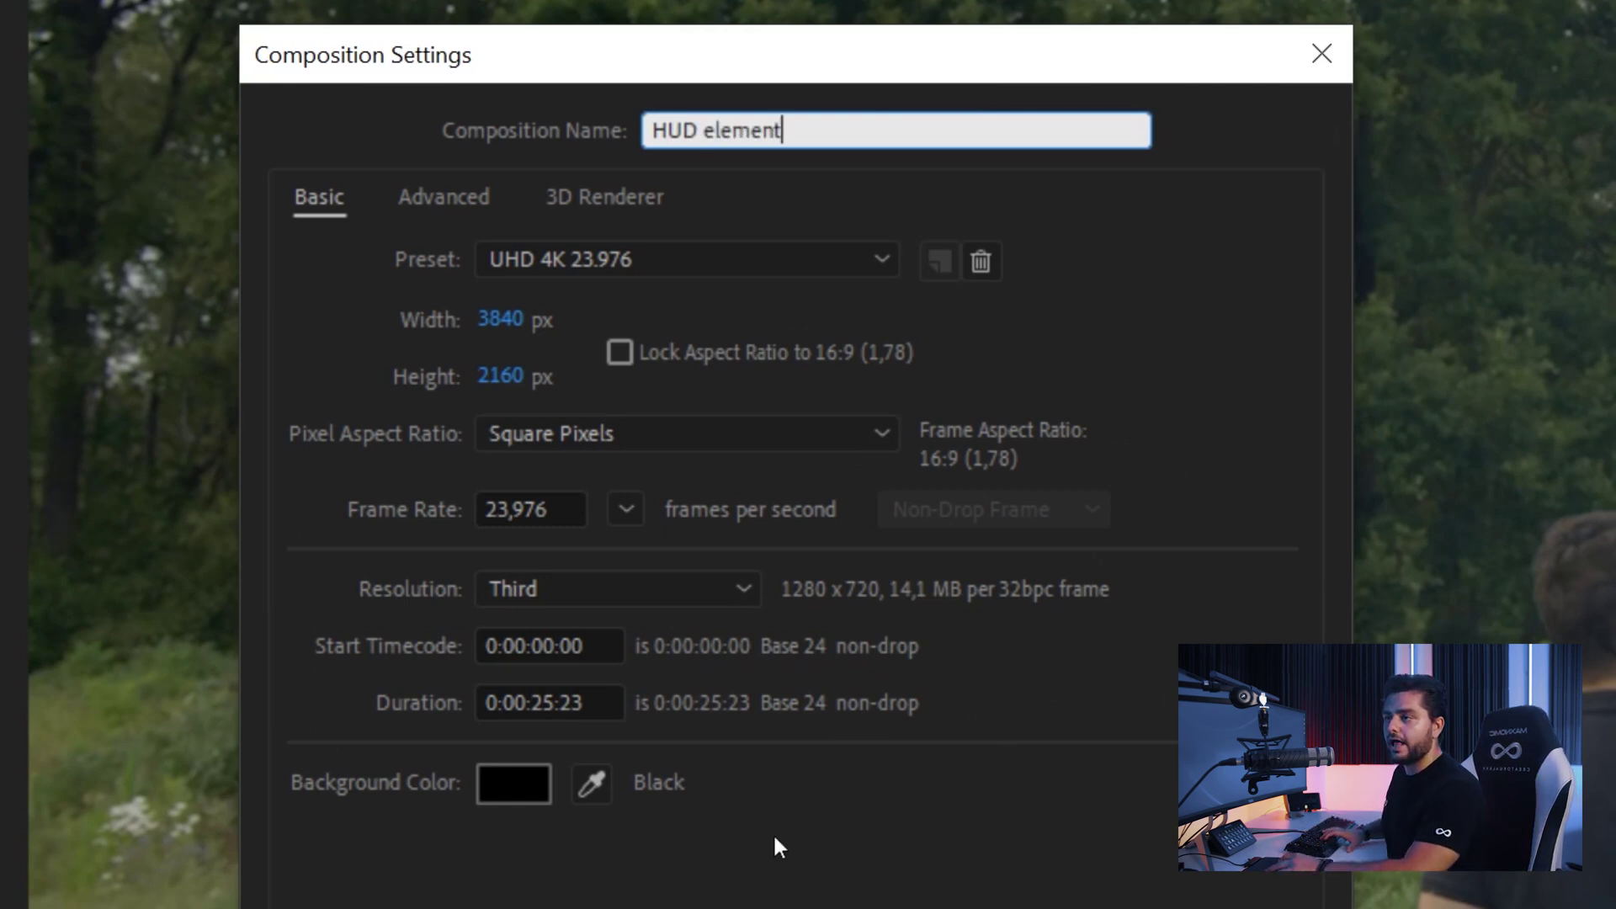
# Set the HUD element composition's duration to 0:00:10:00 and accept the settings
pyautogui.click(544, 704)
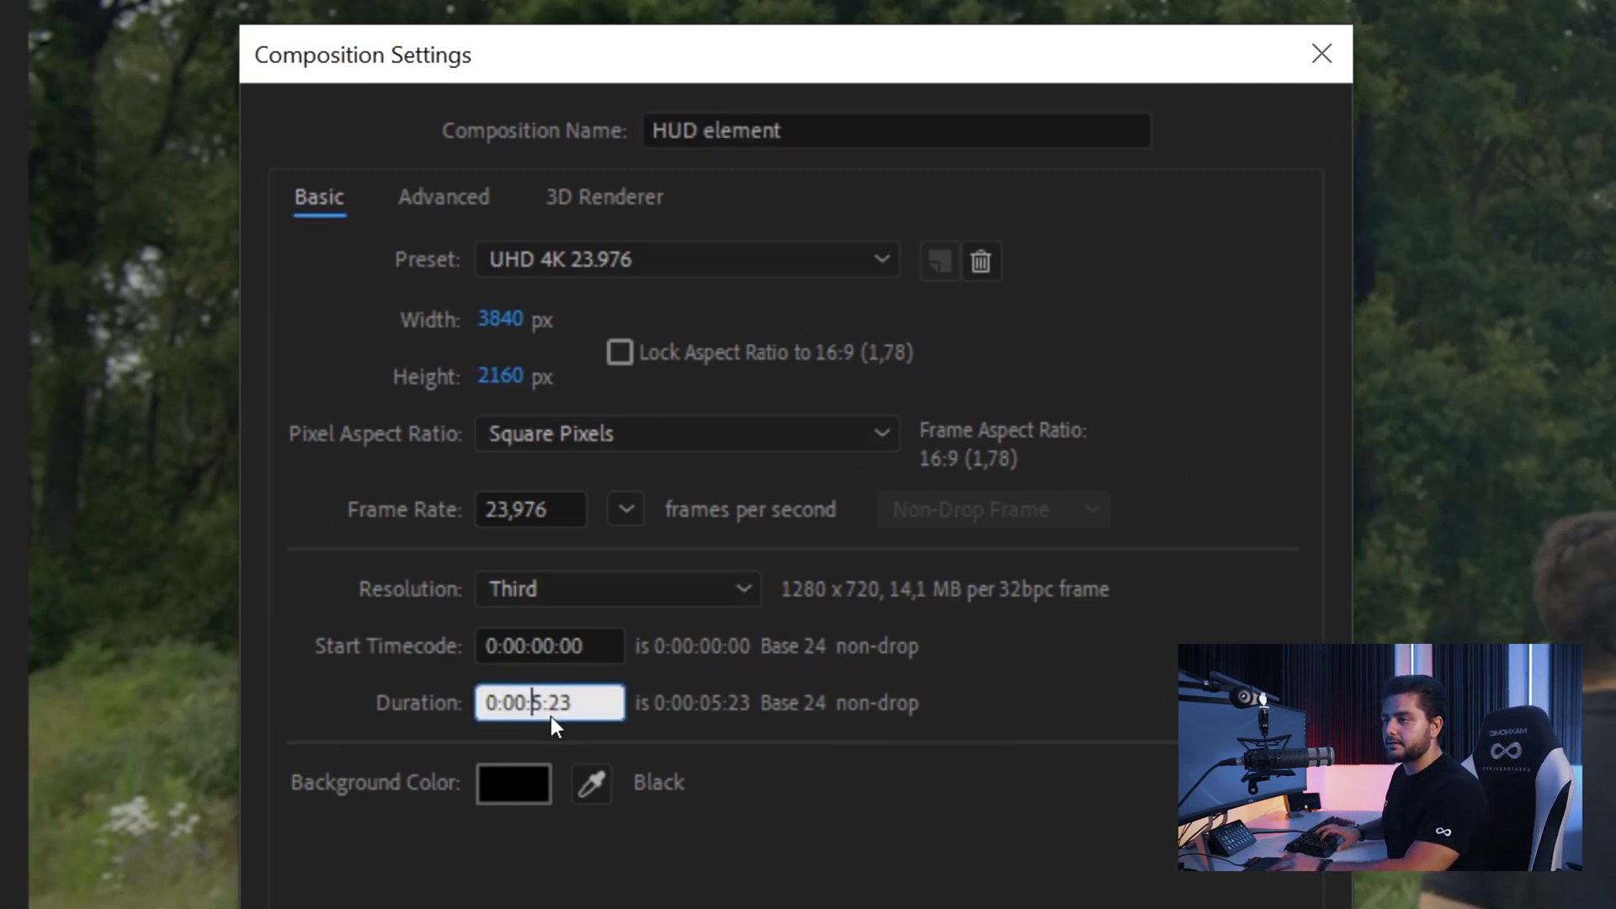
pyautogui.press('Delete')
pyautogui.write('10')
pyautogui.click(590, 699)
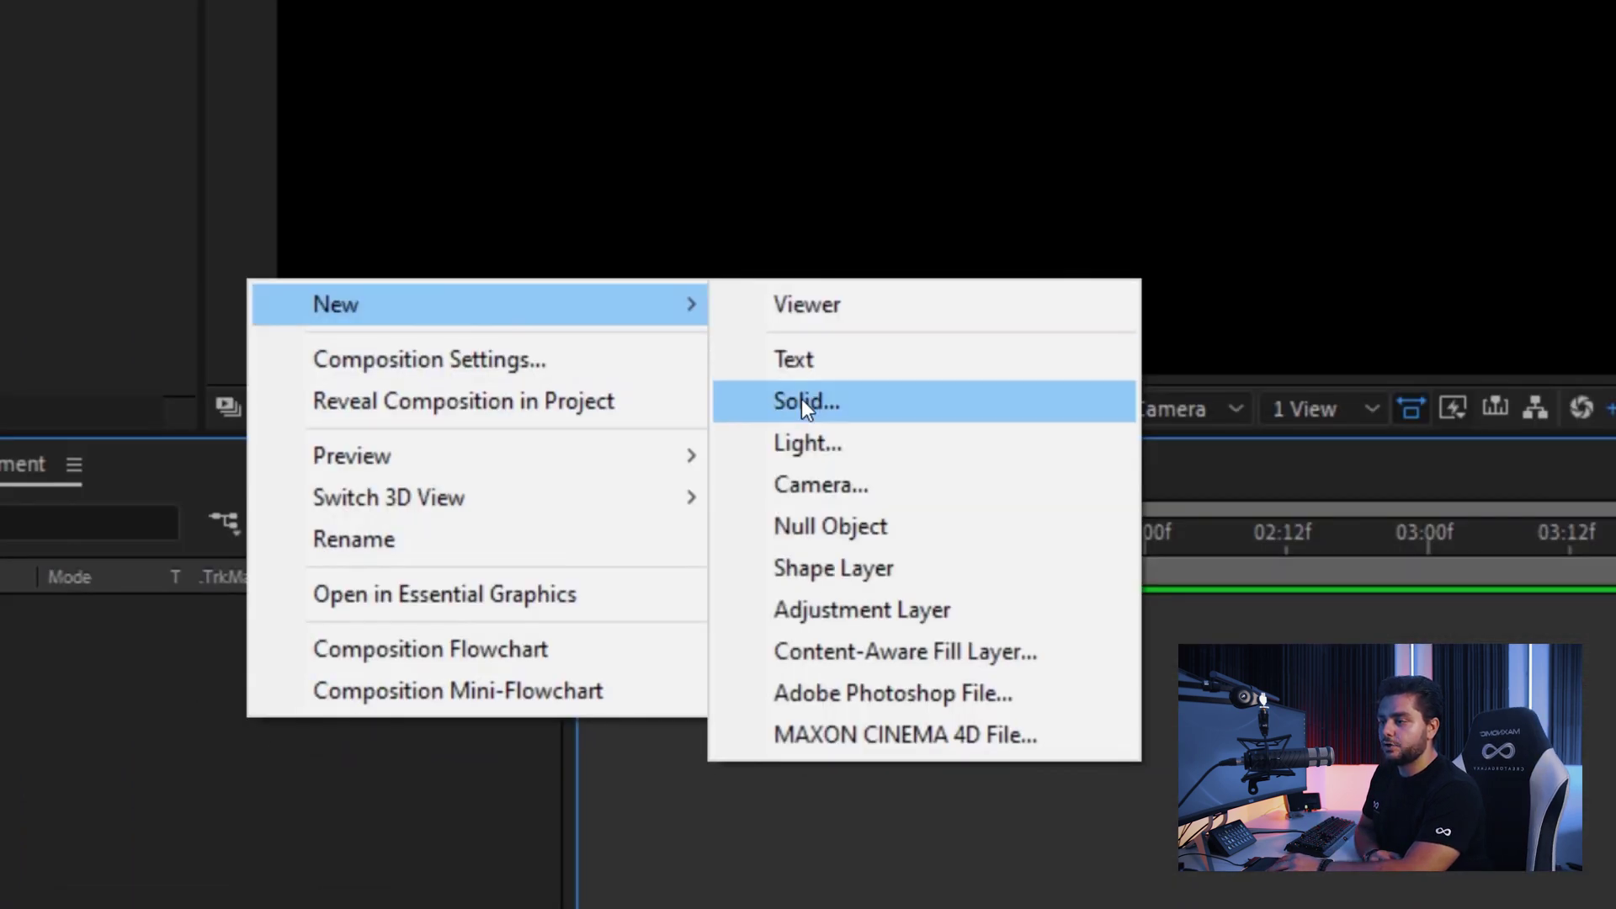
# Add a dark grey solid and a rectangle shape covering the whole composition
pyautogui.moveTo(325, 635)
pyautogui.click(480, 668)
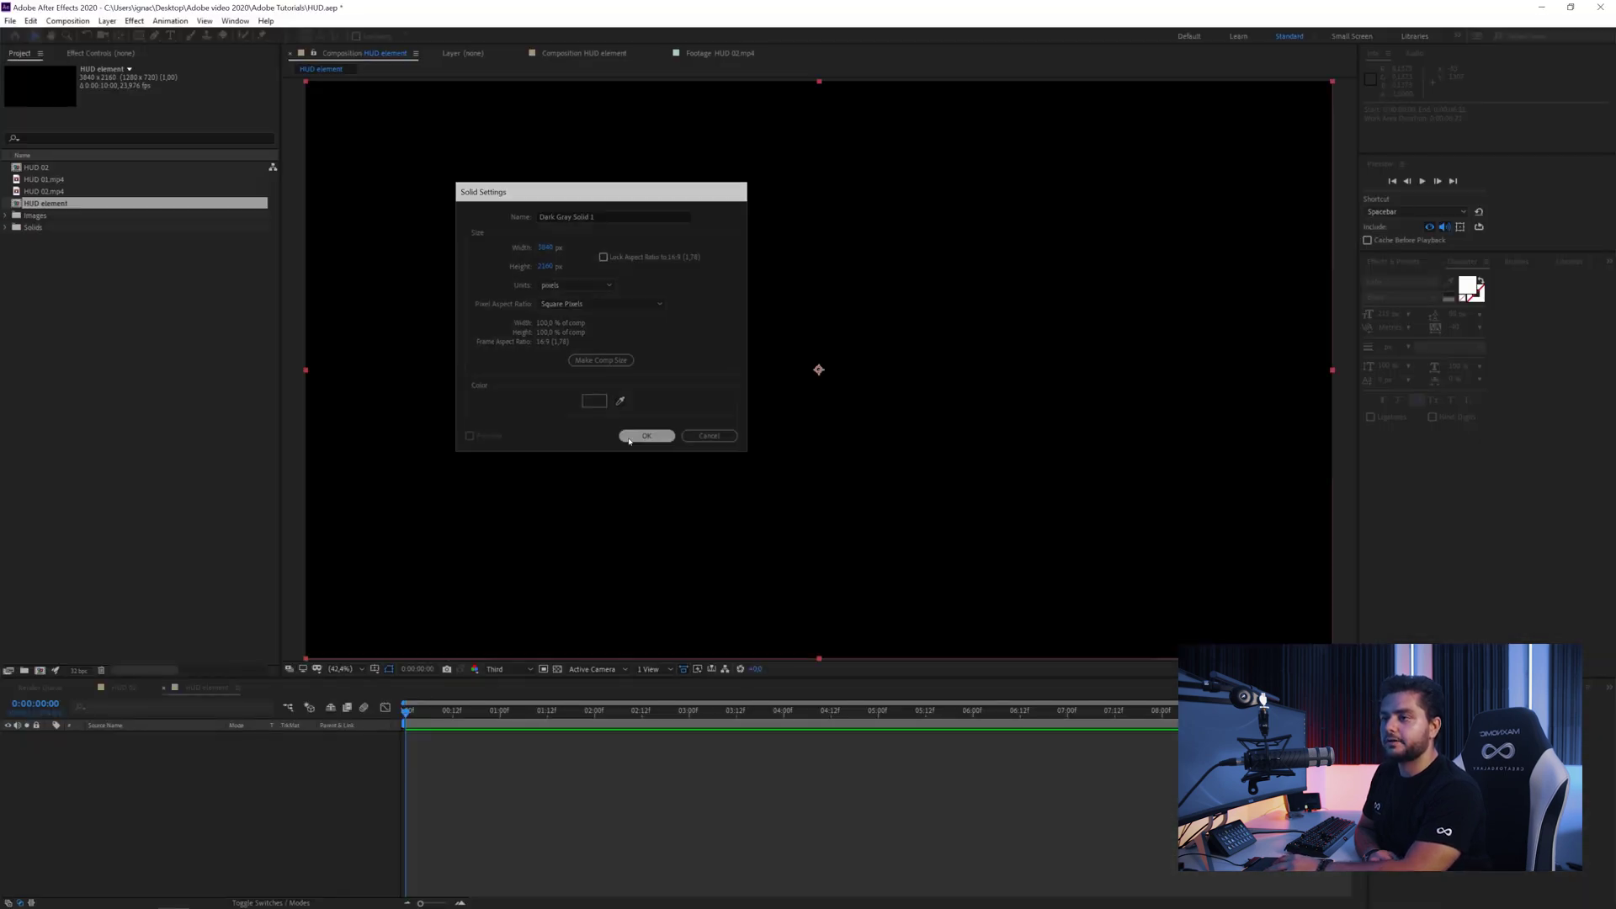
pyautogui.click(630, 442)
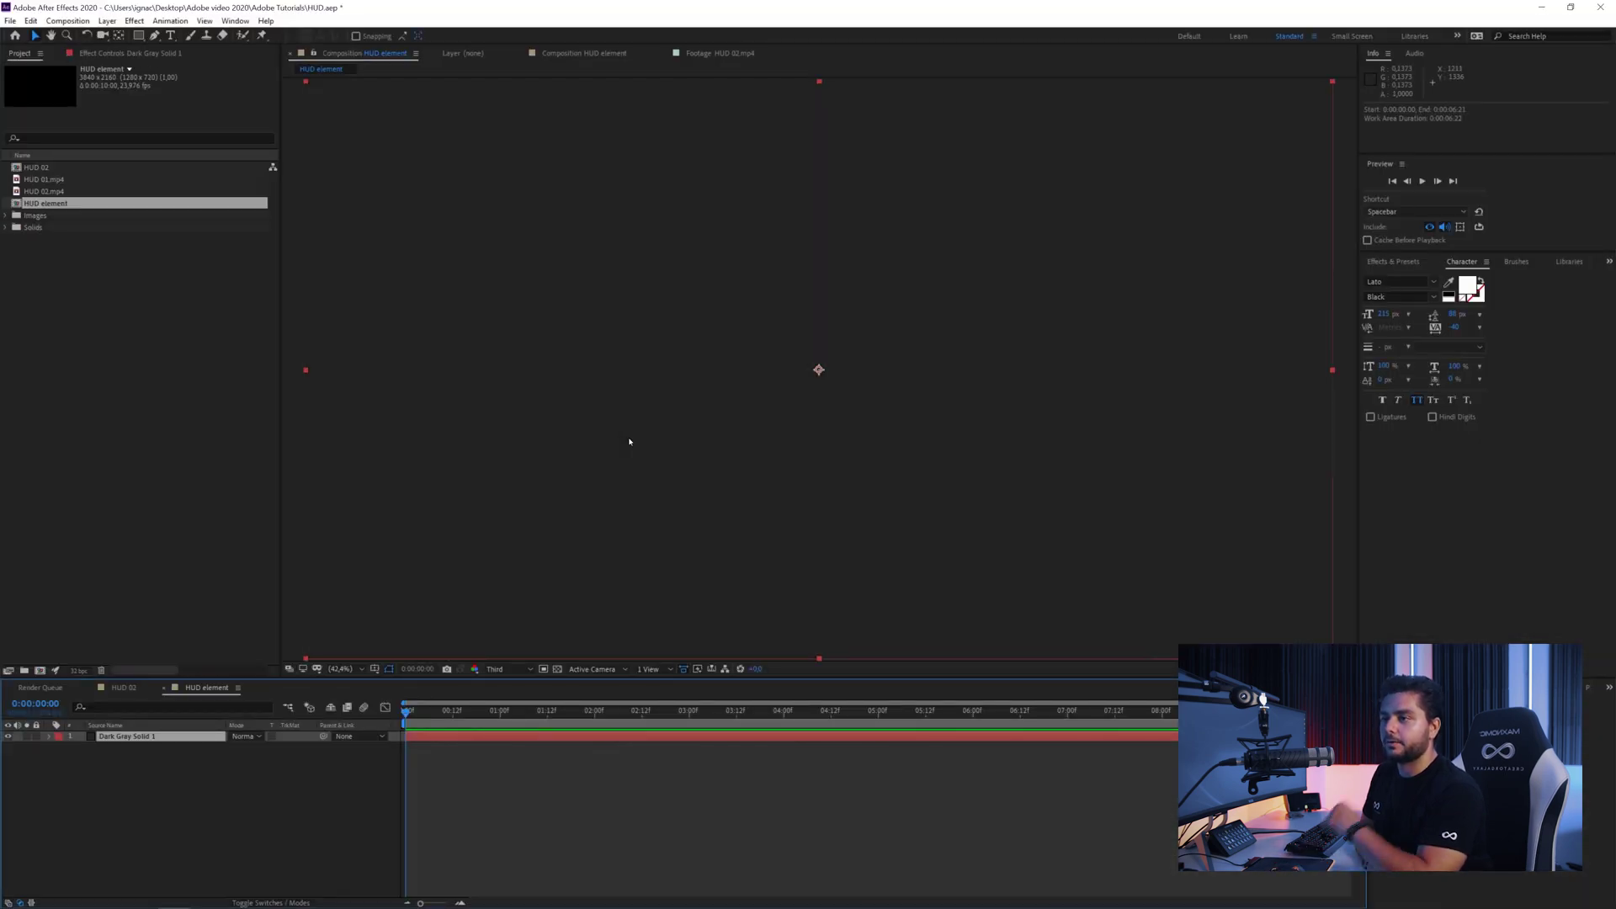
pyautogui.click(138, 34)
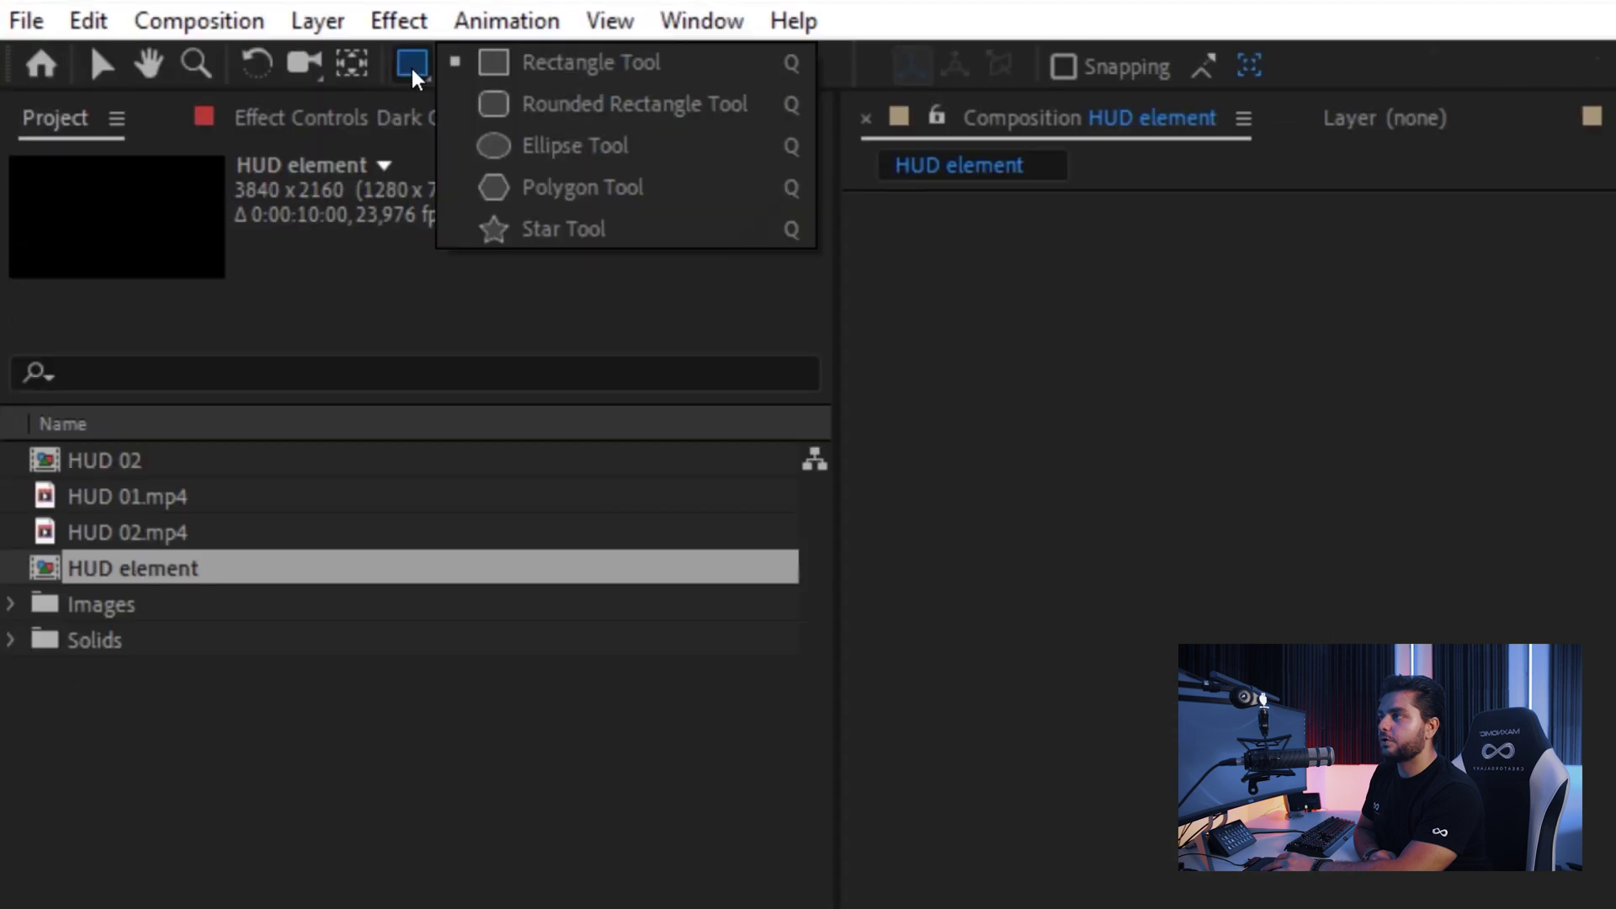
pyautogui.click(519, 73)
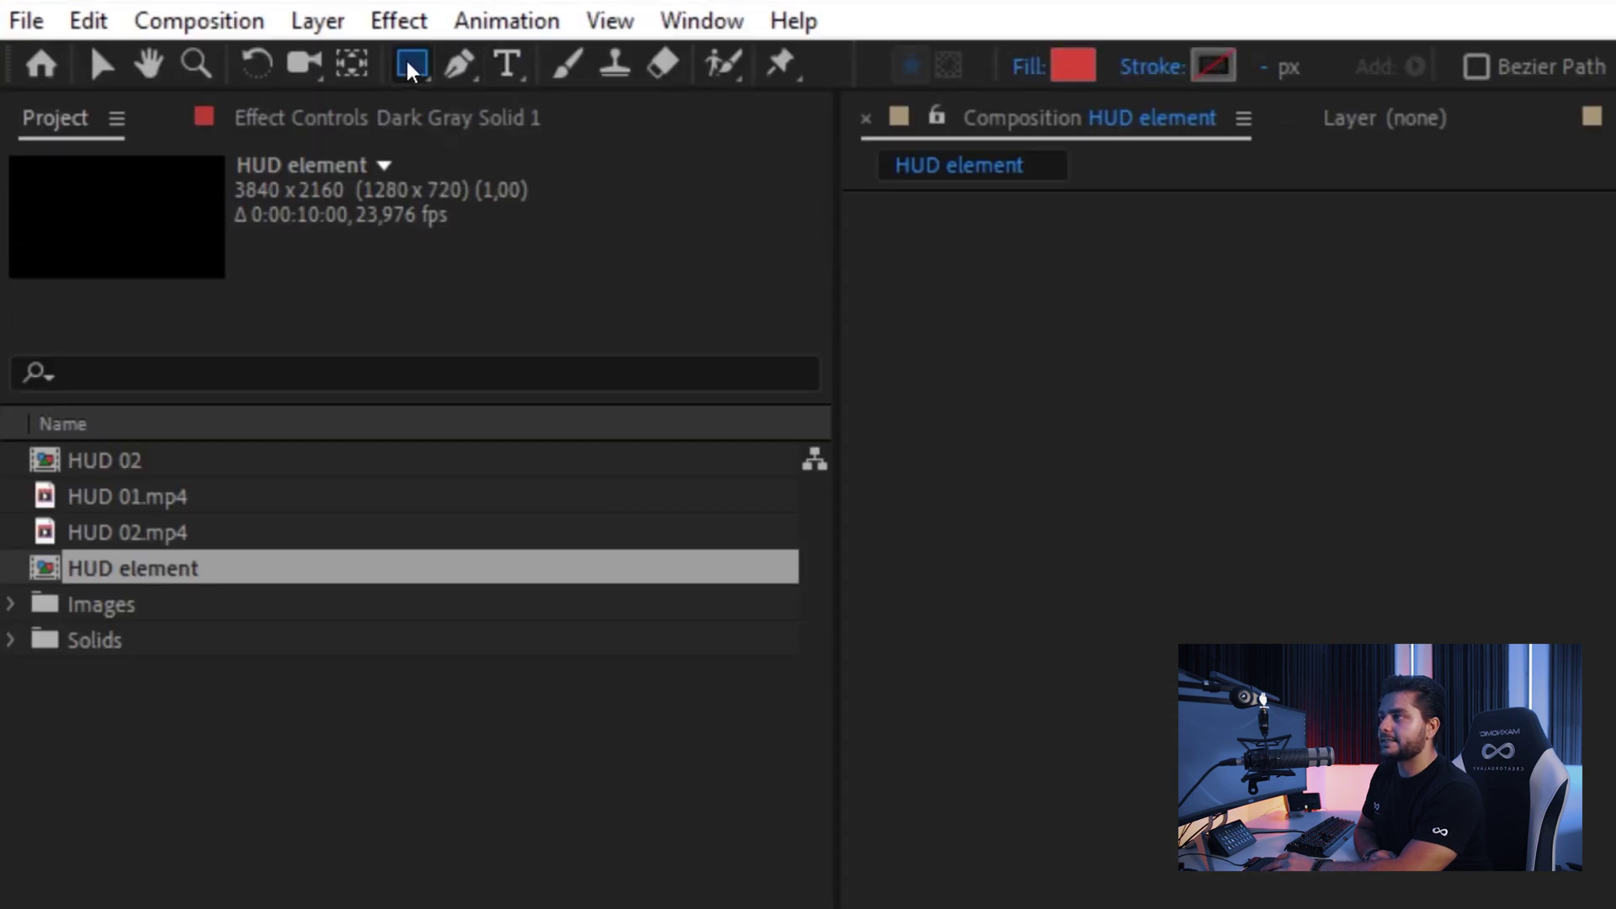
pyautogui.doubleClick(412, 64)
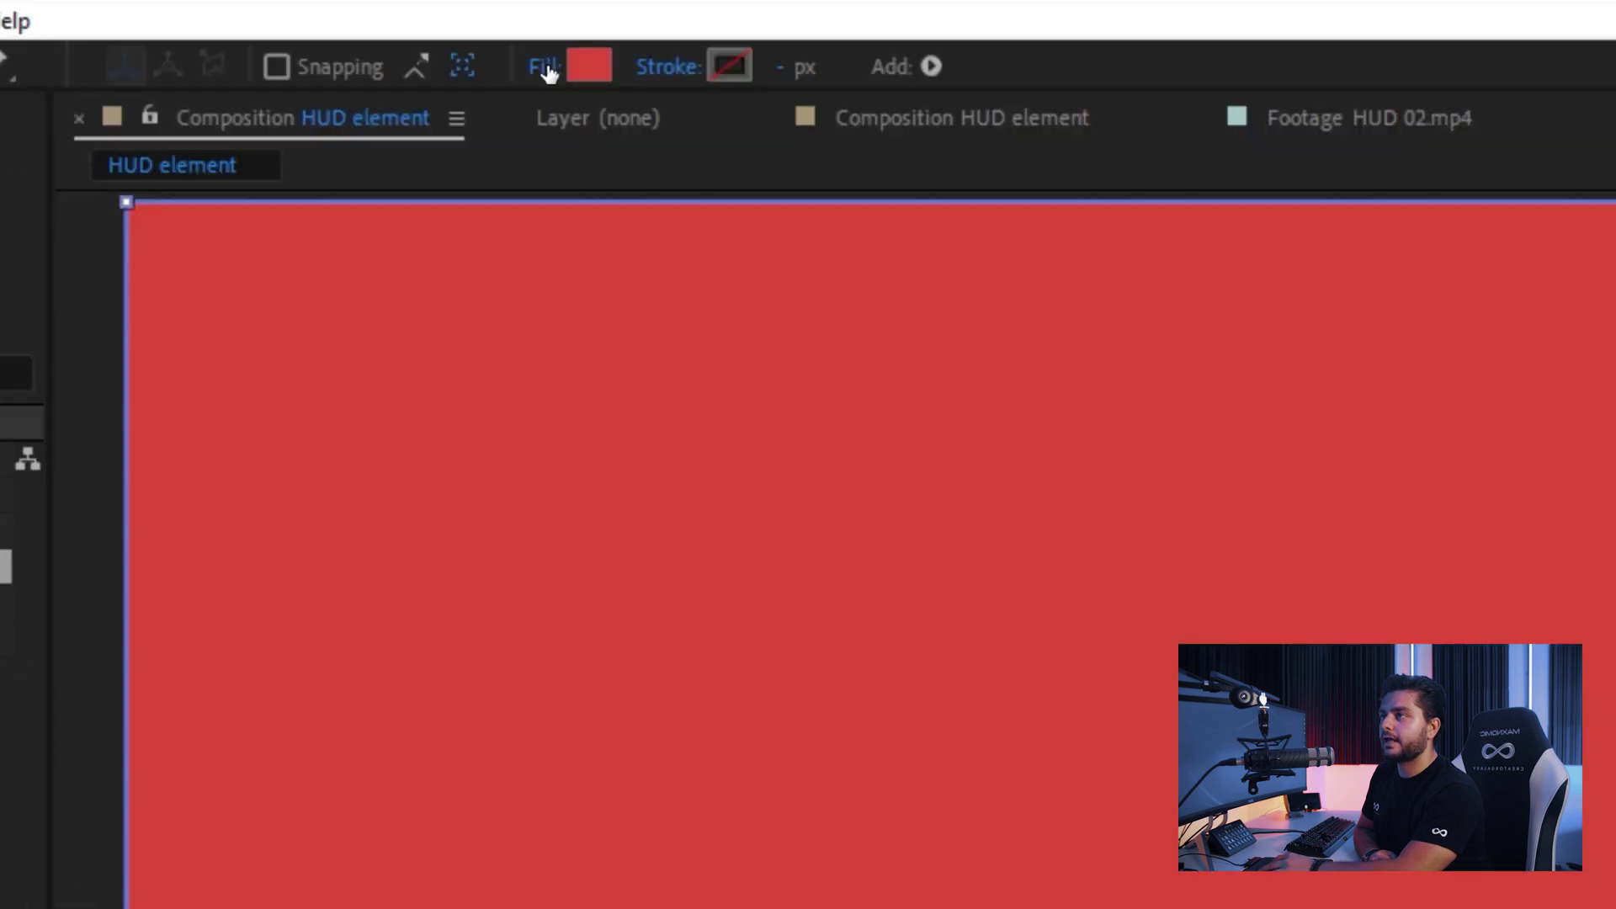
# Set the rectangle's fill to None and choose a stroke colour for its outline
pyautogui.click(548, 68)
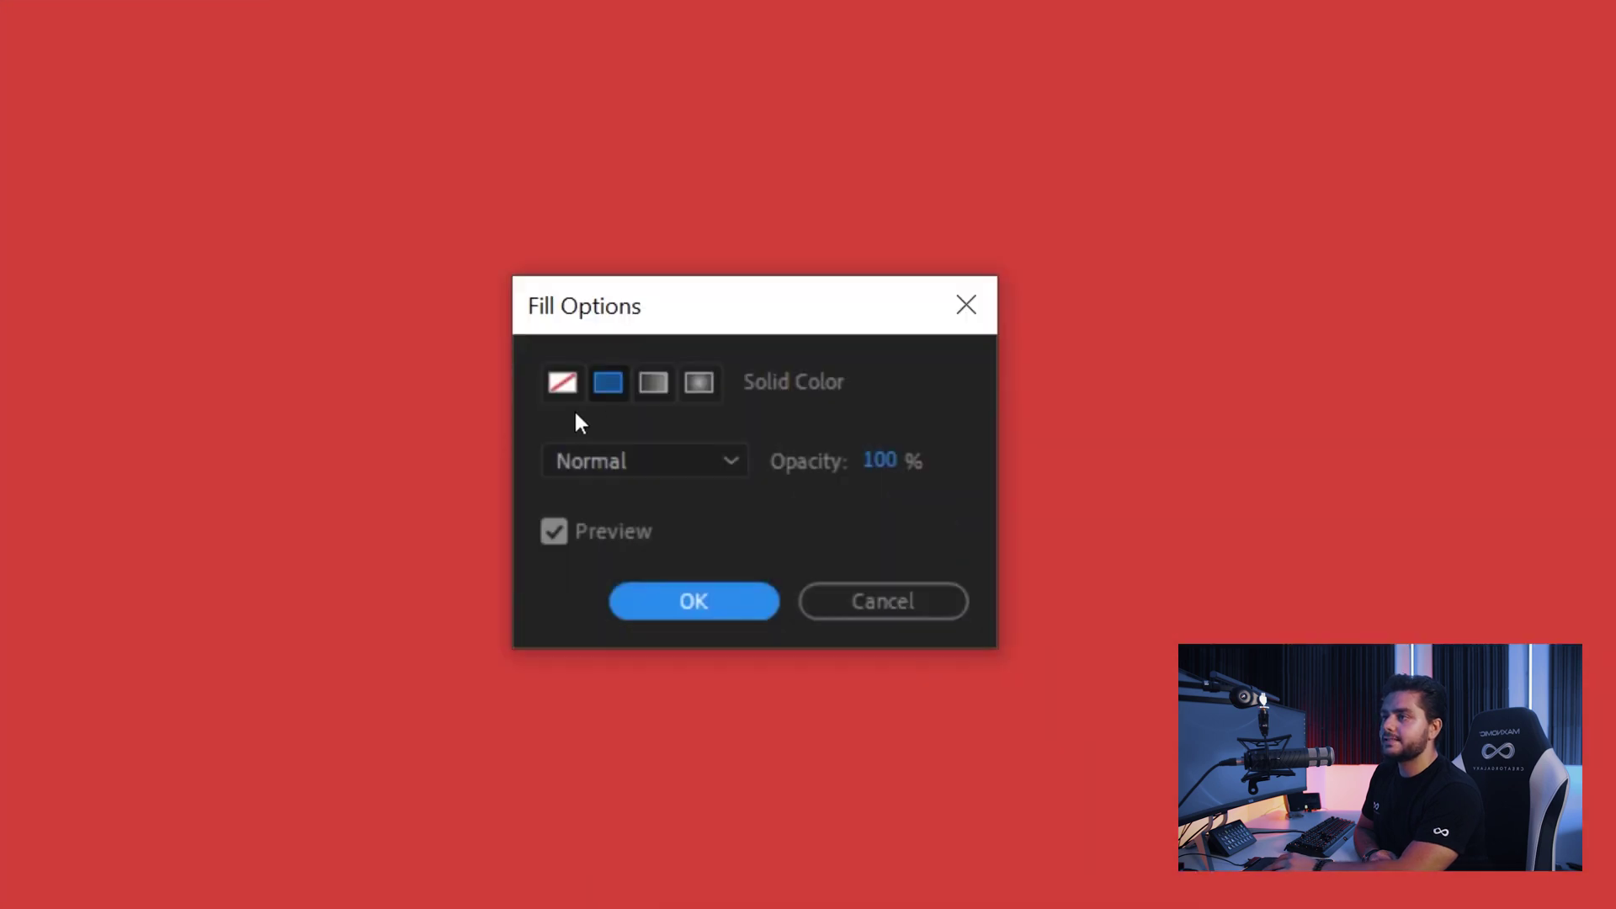
pyautogui.click(561, 381)
pyautogui.click(694, 602)
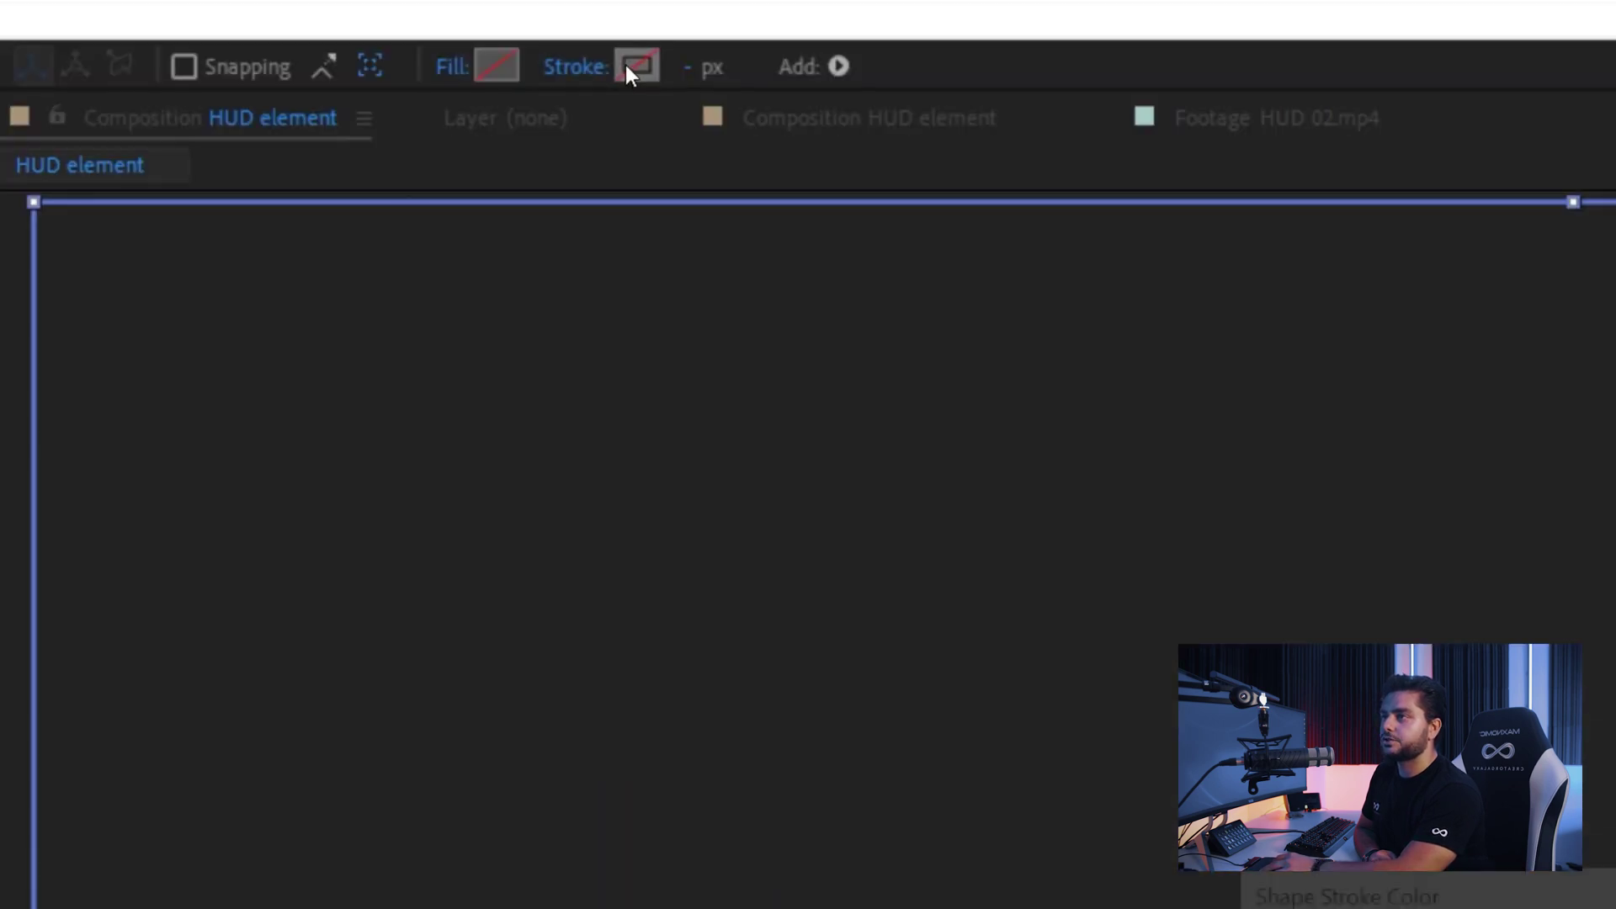
pyautogui.click(627, 67)
pyautogui.moveTo(336, 707)
pyautogui.mouseDown()
pyautogui.moveTo(336, 674)
pyautogui.moveTo(812, 288)
pyautogui.moveTo(337, 702)
pyautogui.mouseUp()
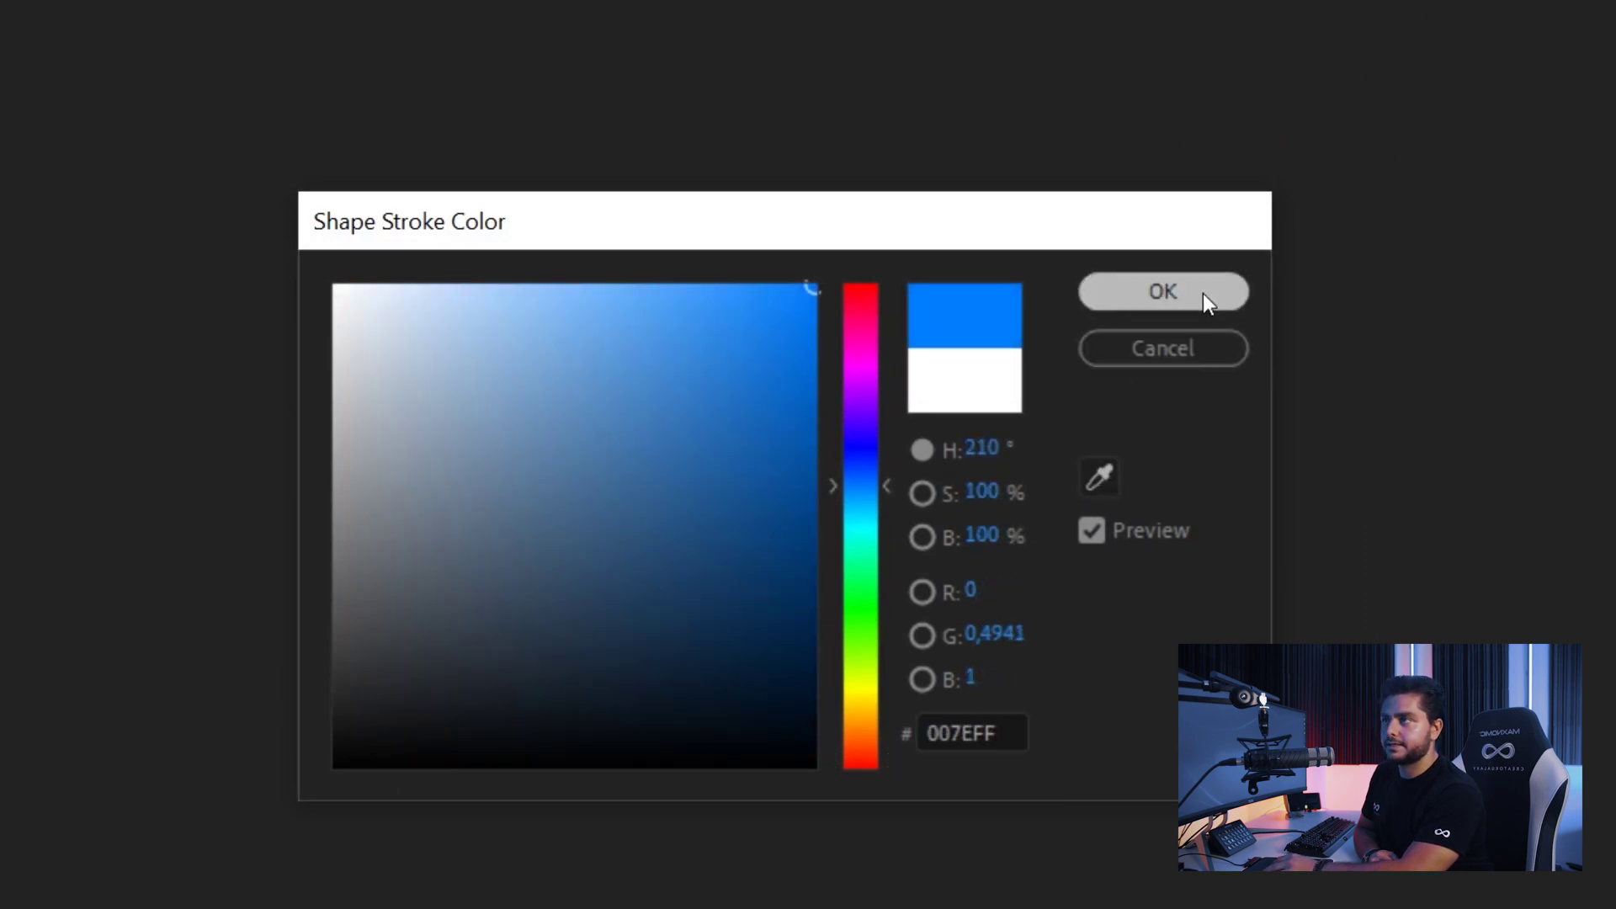
pyautogui.click(1204, 293)
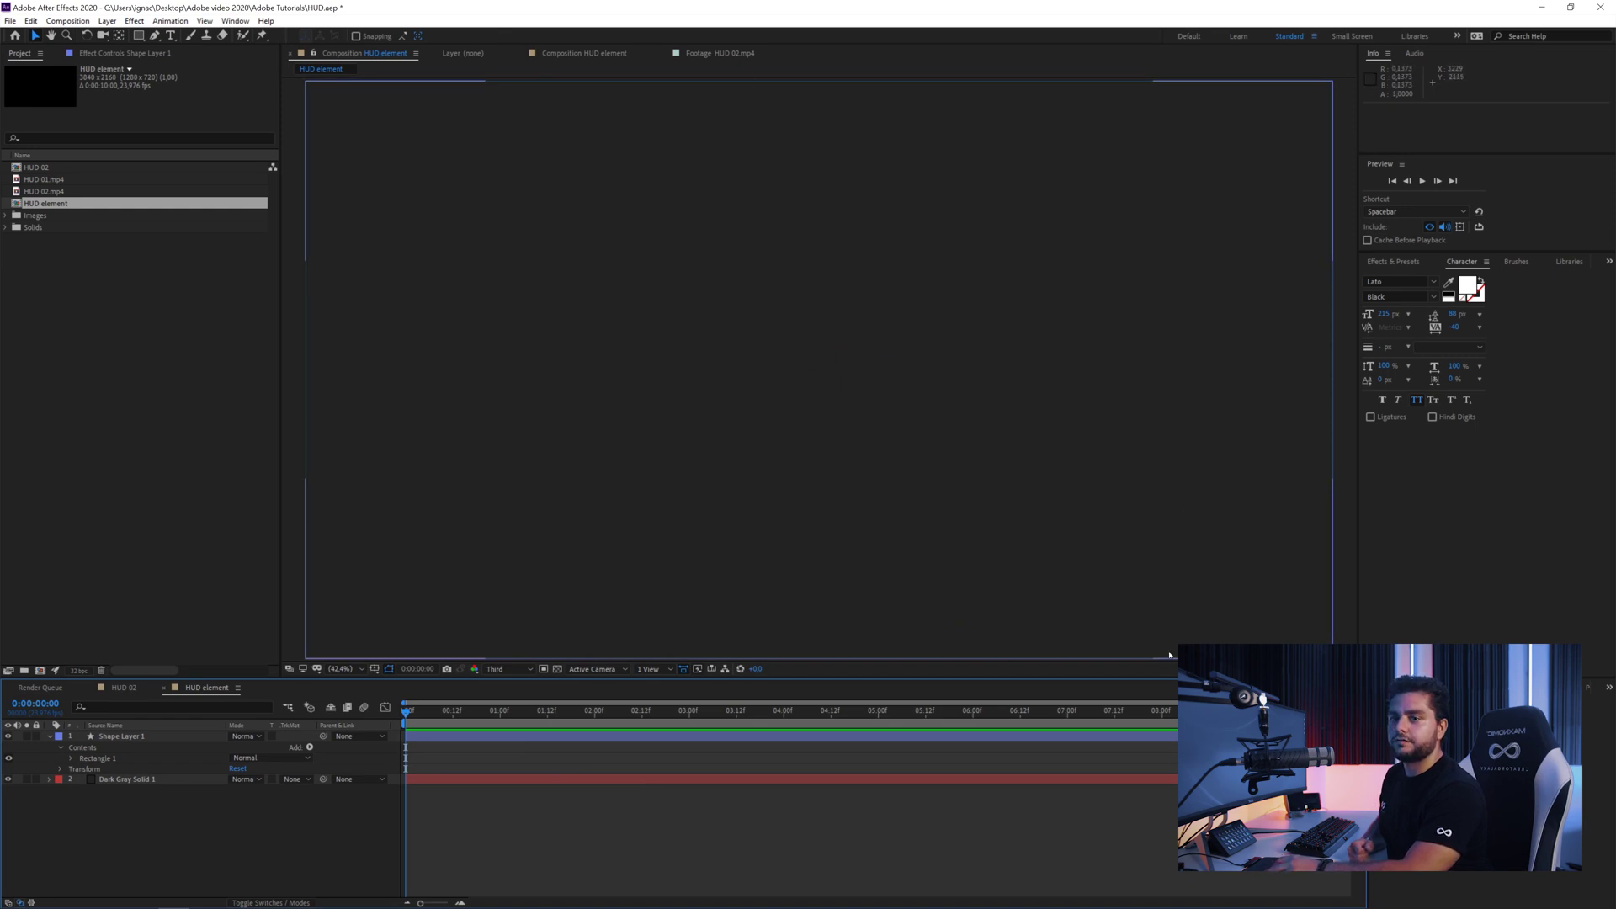
# Add the HUD ELEMENT title with wider tracking in Lato Medium and bring up alignment
pyautogui.hotkey('ctrl', 't')
pyautogui.click(708, 190)
pyautogui.write('HUD ELEMENT')
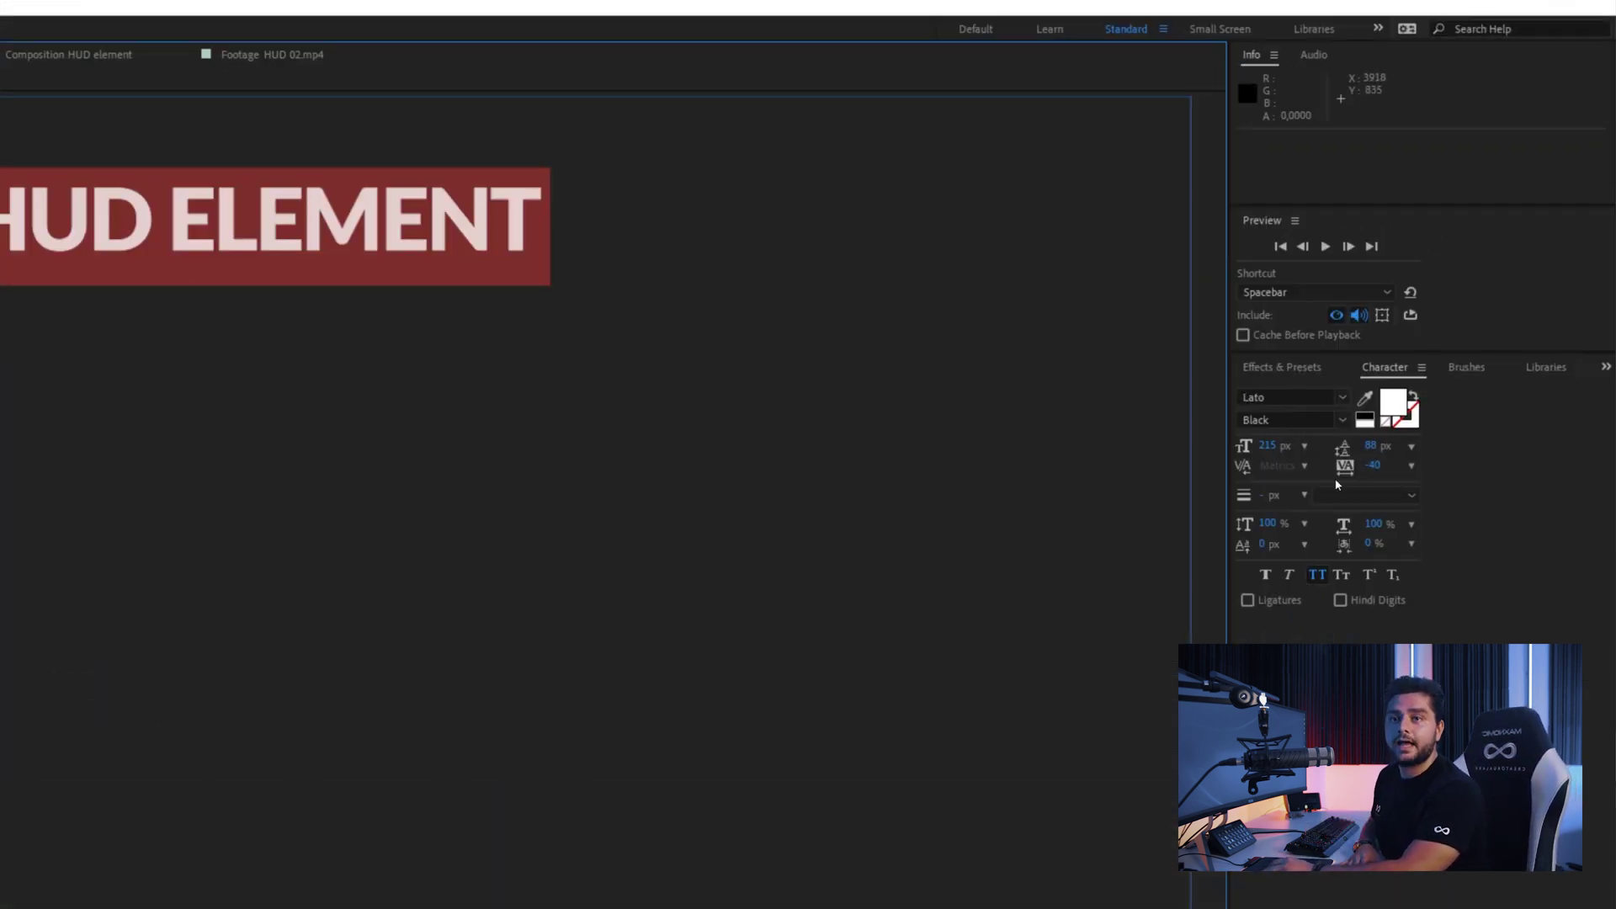
pyautogui.moveTo(1373, 465); pyautogui.dragTo(1510, 469)
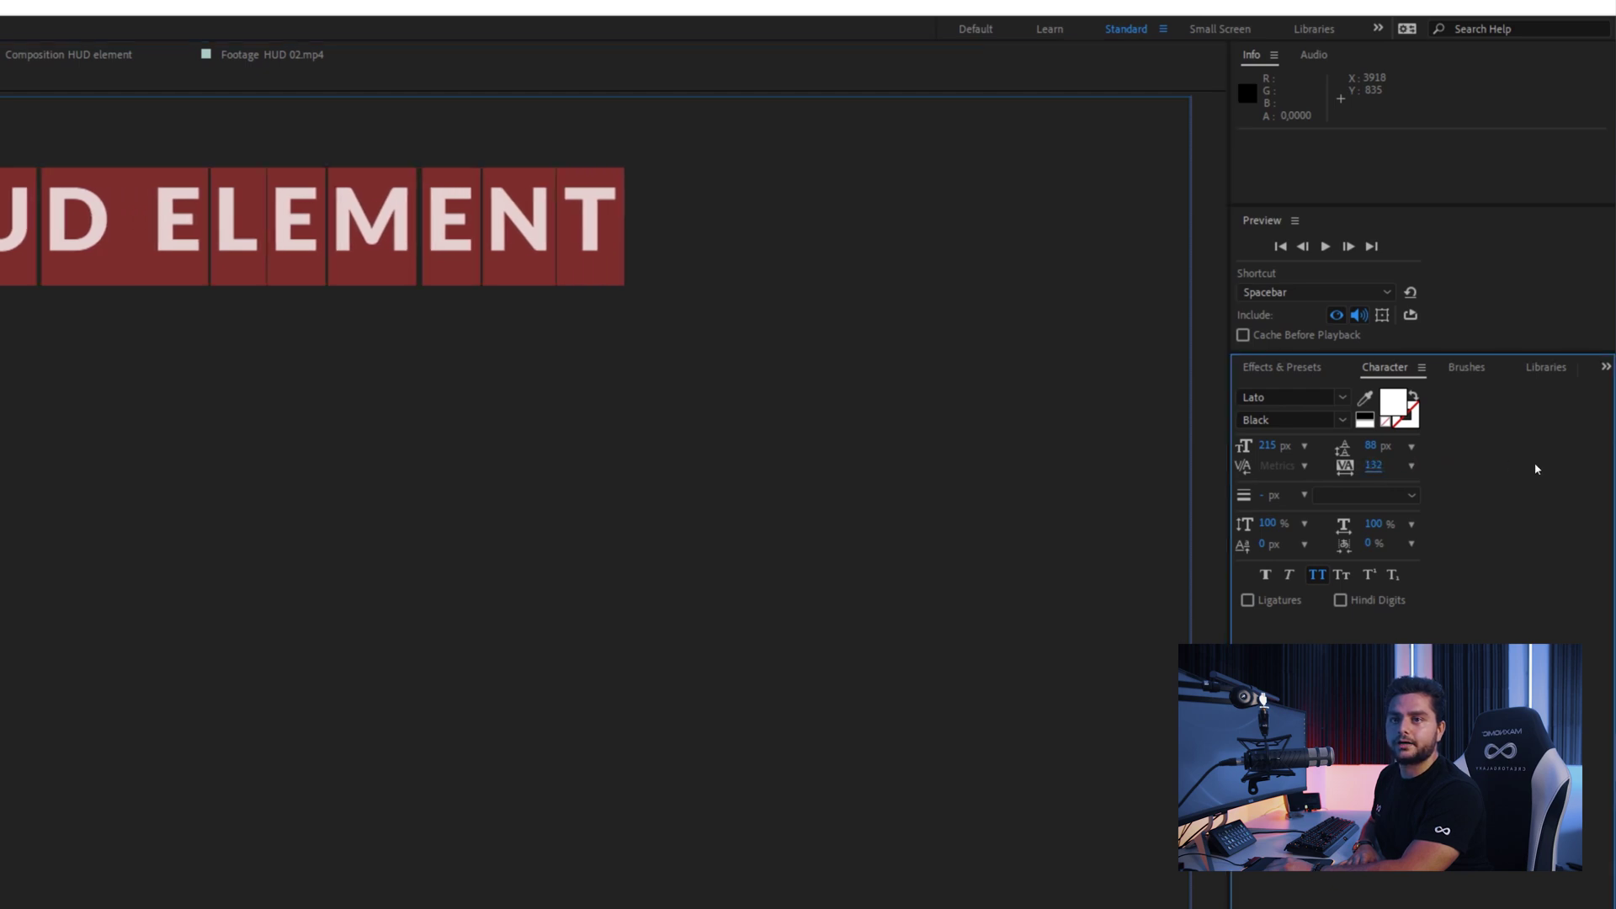
pyautogui.moveTo(1388, 472); pyautogui.dragTo(1339, 470)
pyautogui.click(1342, 421)
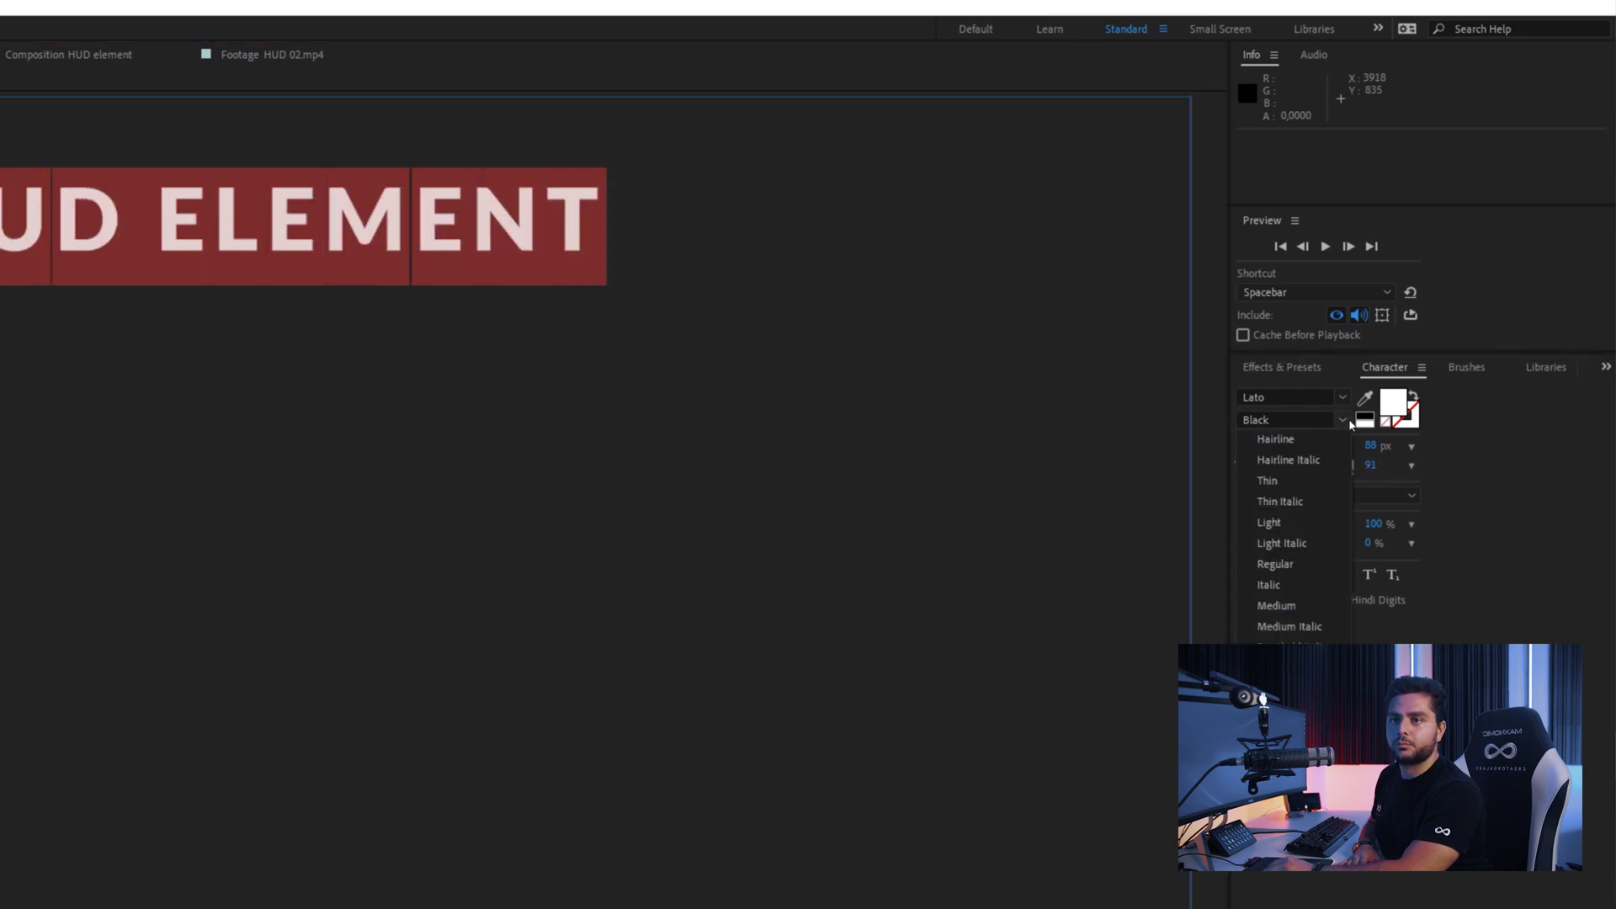
pyautogui.click(1296, 606)
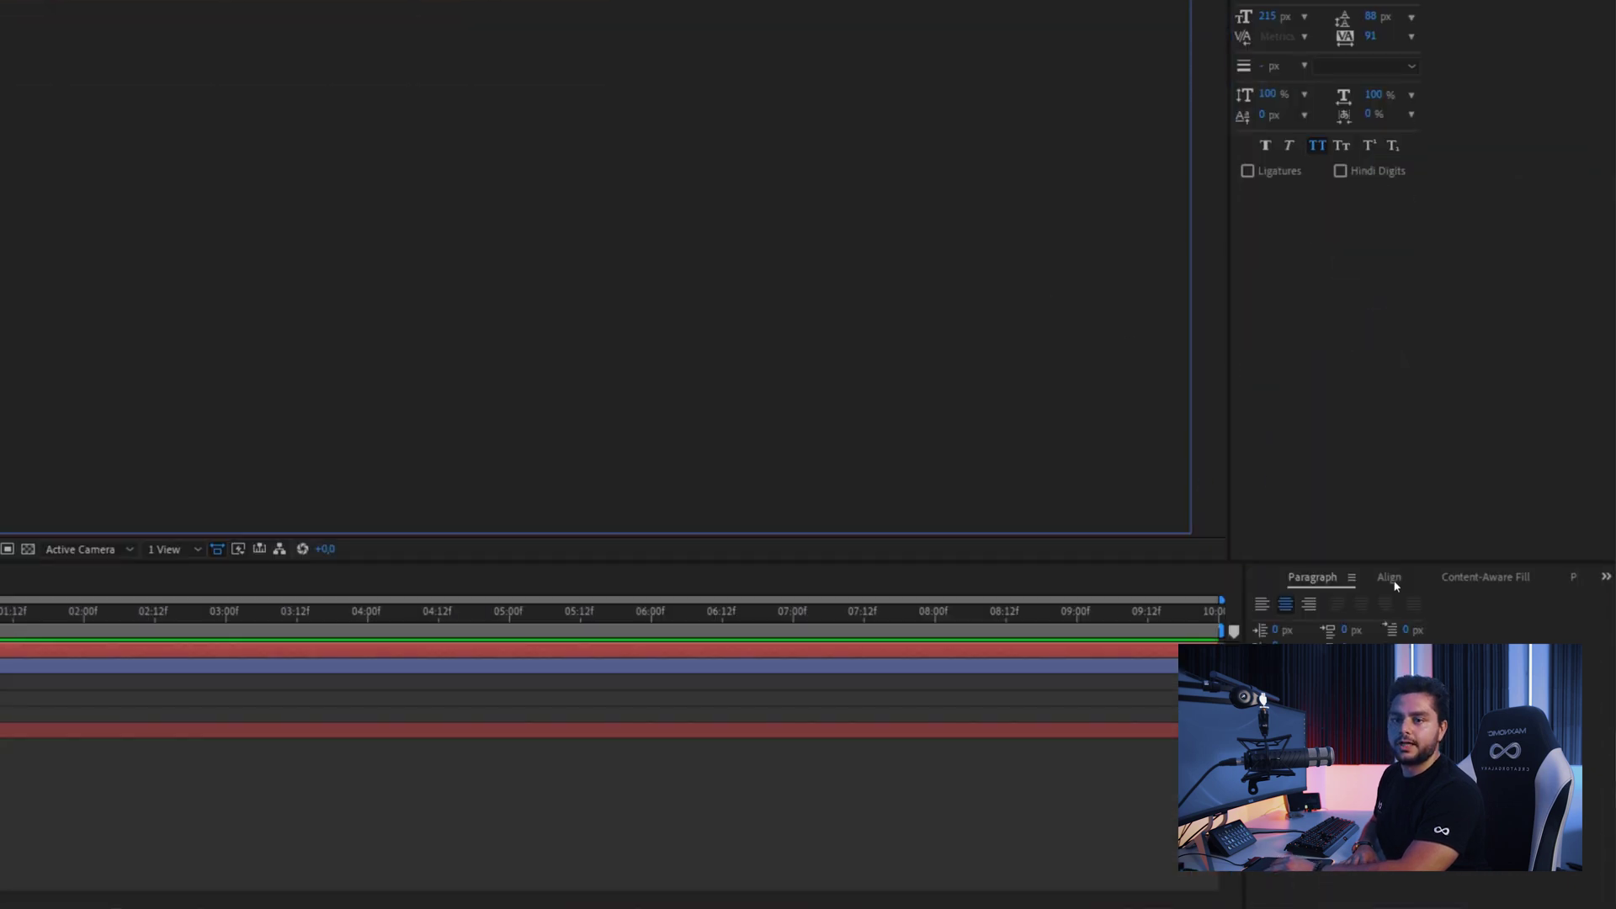
pyautogui.click(1390, 578)
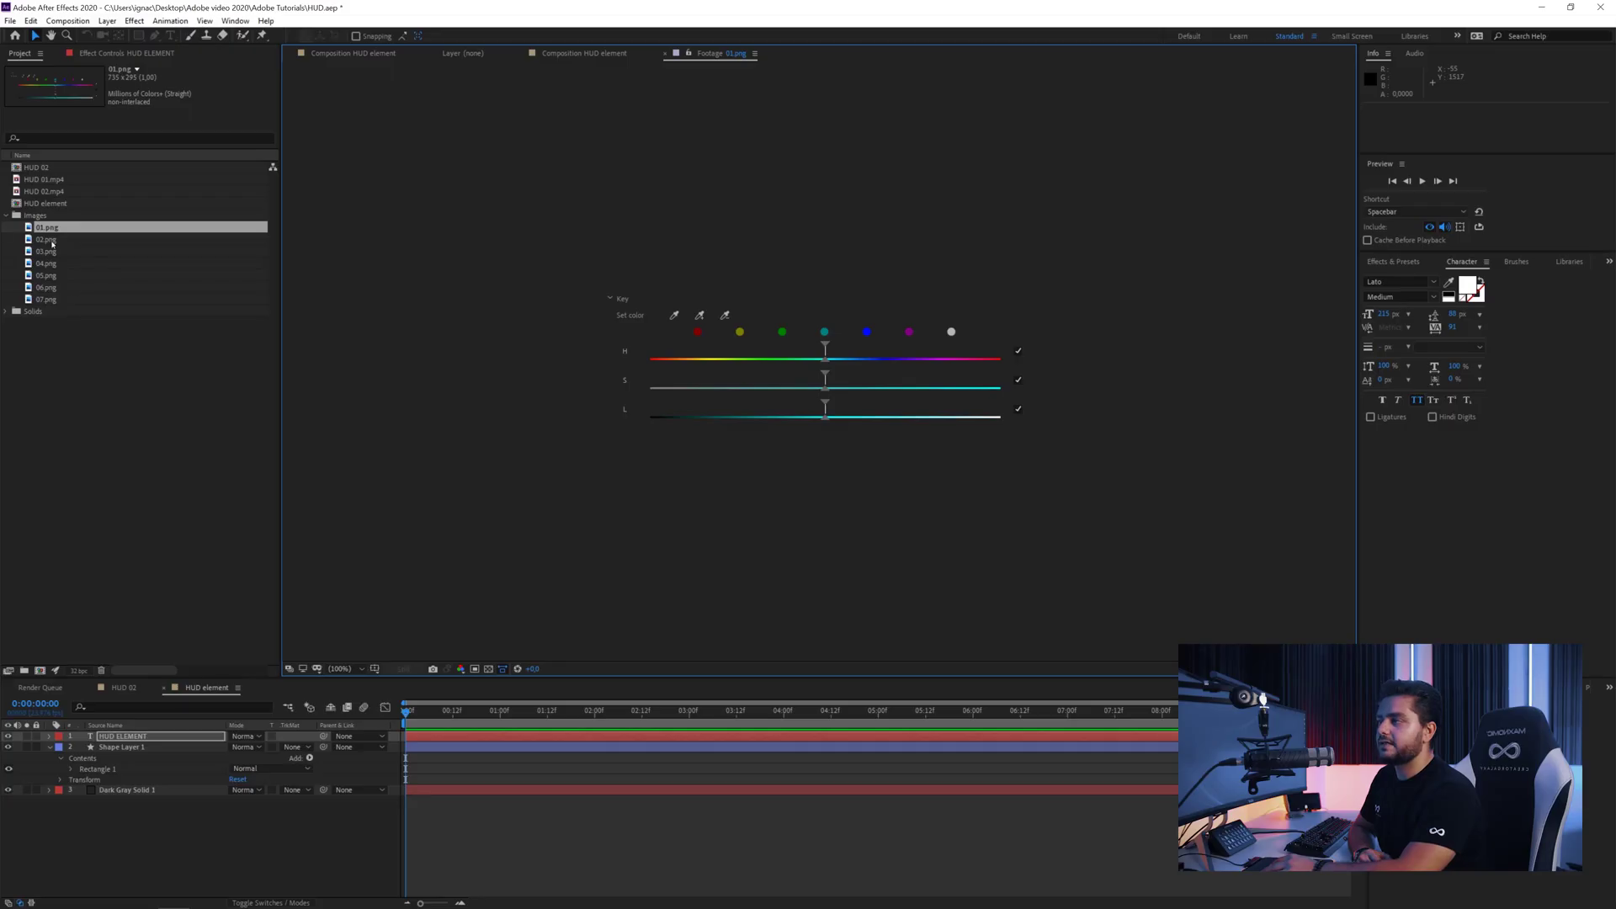
# Preview the HUD panel images 02.png through 07.png in the Project panel
pyautogui.doubleClick(48, 241)
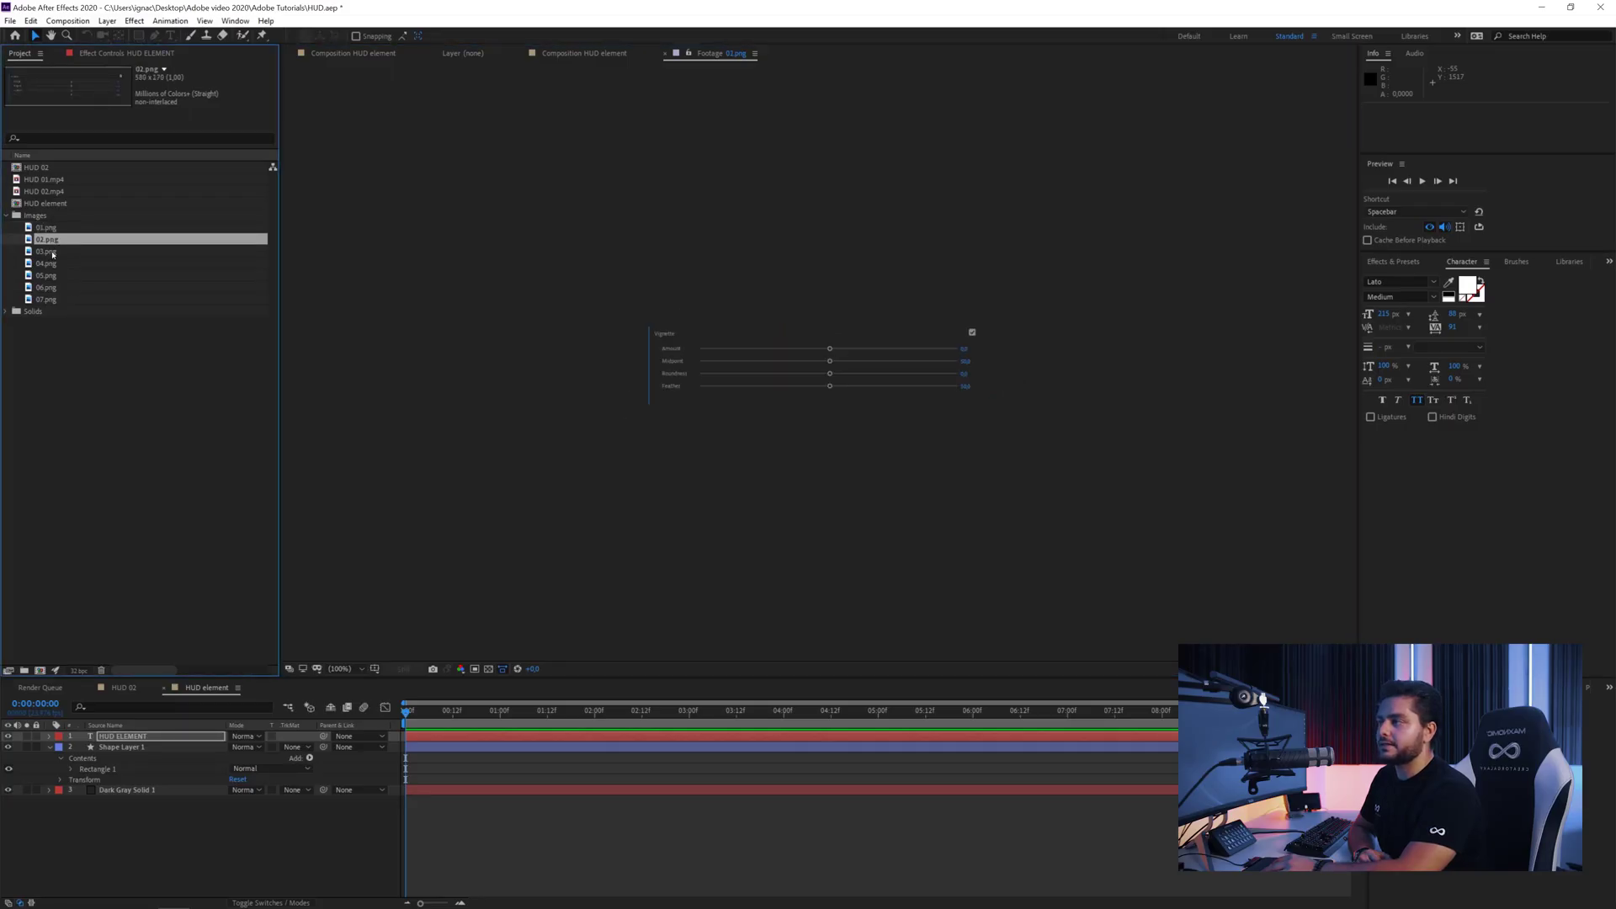
pyautogui.doubleClick(48, 251)
pyautogui.doubleClick(48, 264)
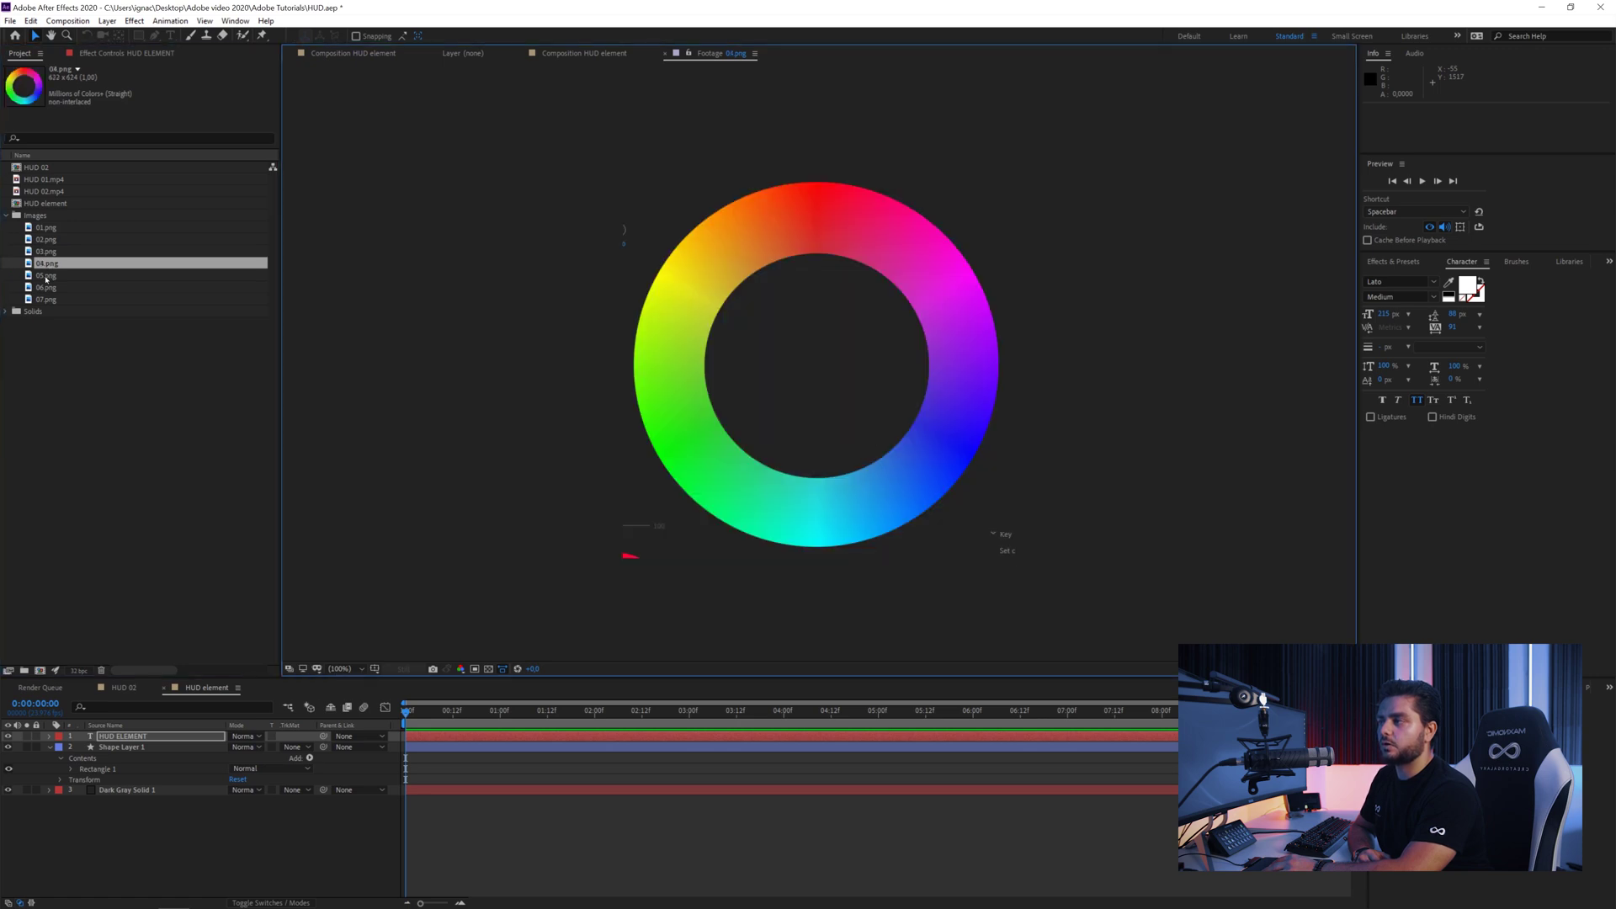
pyautogui.doubleClick(47, 276)
pyautogui.click(48, 287)
pyautogui.doubleClick(48, 287)
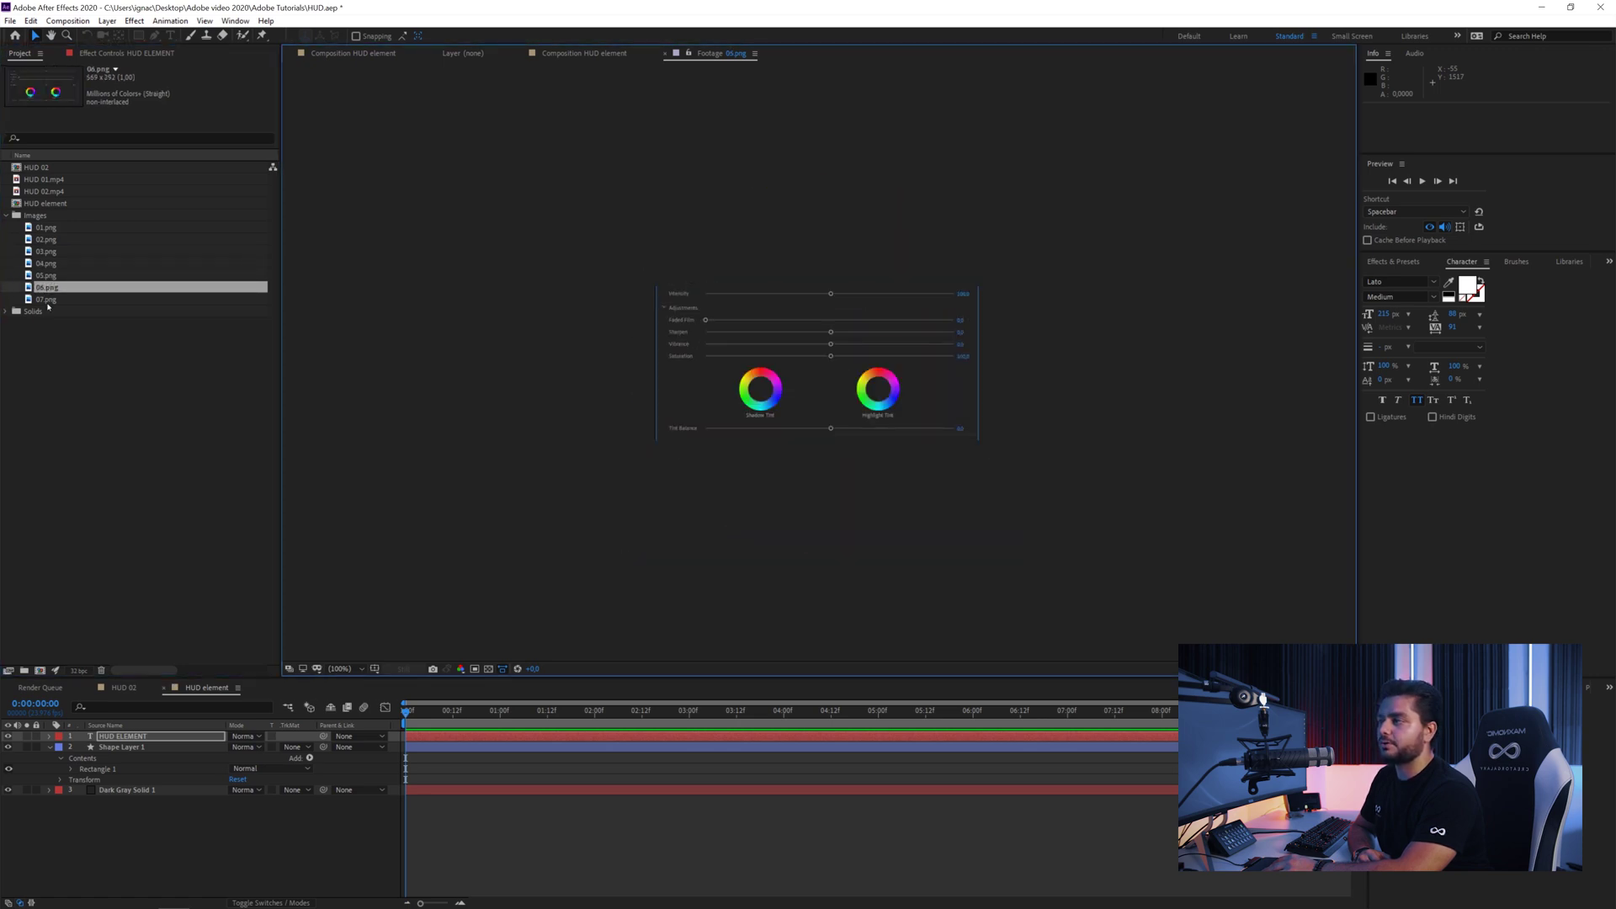
pyautogui.doubleClick(48, 299)
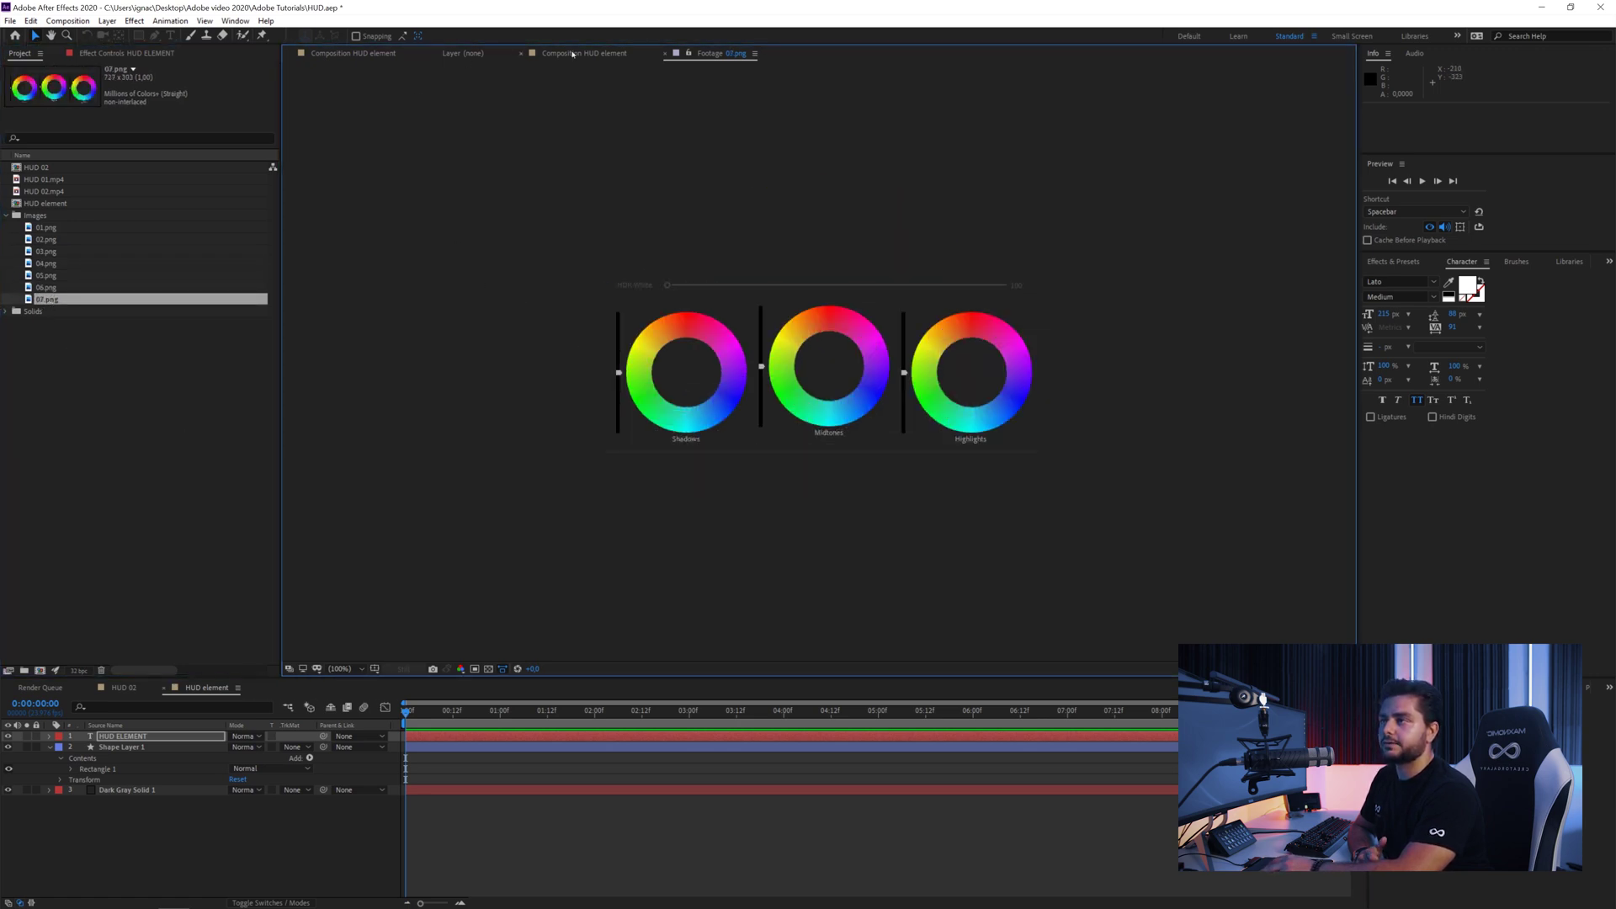
# Drag 01.png, 02.png and 03.png into the HUD element comp and position them
pyautogui.click(578, 56)
pyautogui.moveTo(51, 227); pyautogui.dragTo(522, 309)
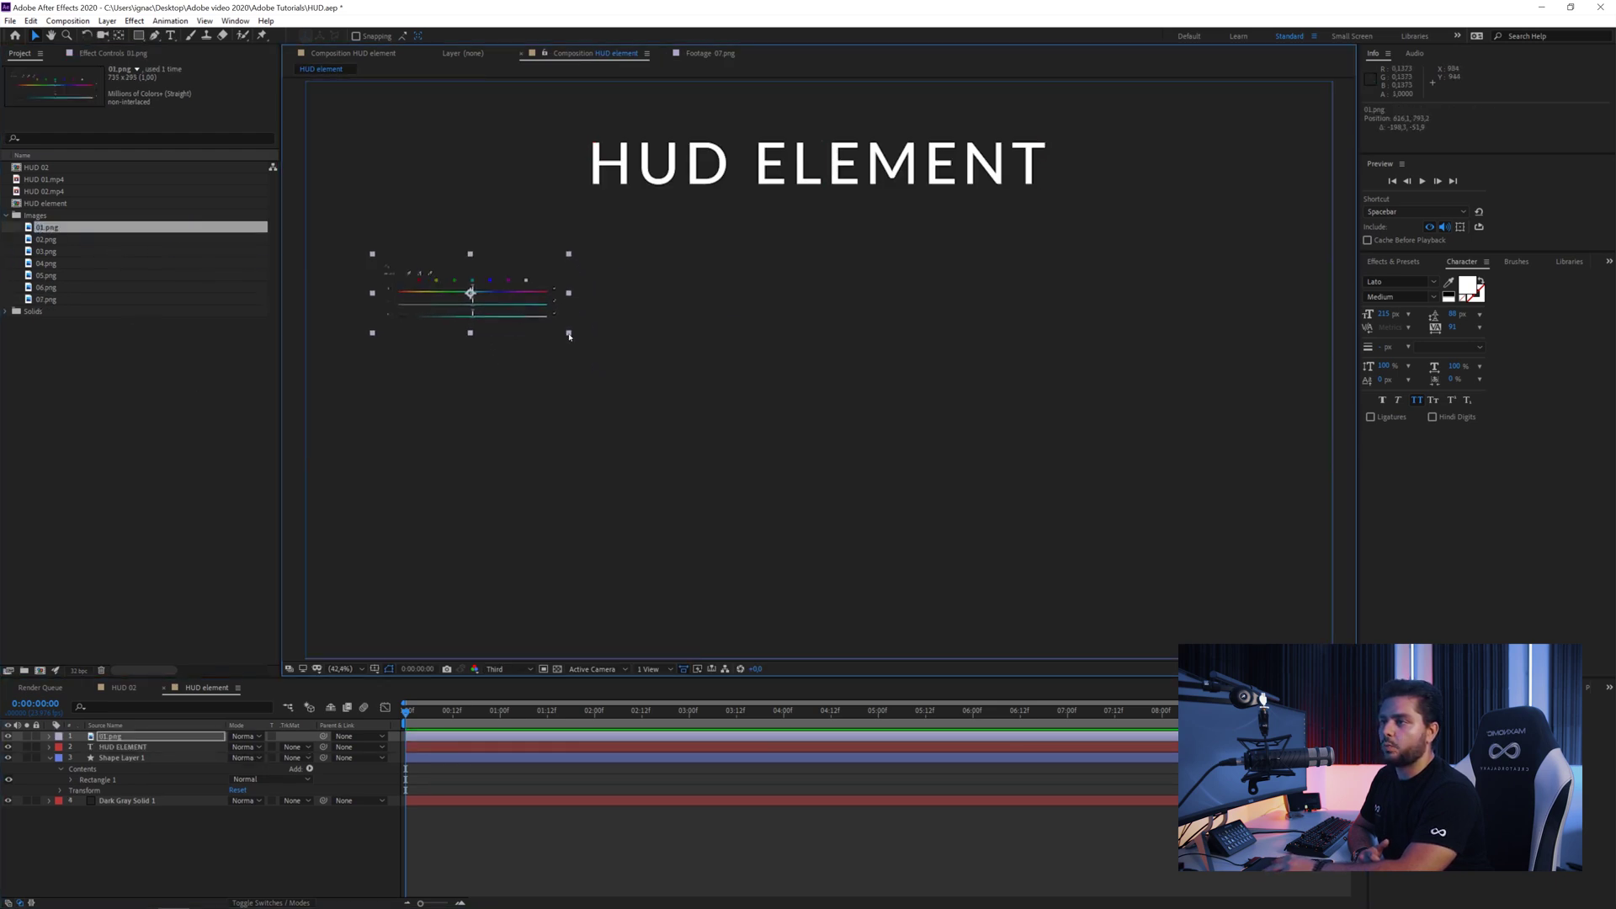
pyautogui.moveTo(44, 238)
pyautogui.mouseDown()
pyautogui.moveTo(1011, 355)
pyautogui.moveTo(643, 474)
pyautogui.moveTo(455, 482)
pyautogui.moveTo(1186, 515)
pyautogui.moveTo(784, 417)
pyautogui.mouseUp()
pyautogui.moveTo(45, 274); pyautogui.dragTo(466, 557)
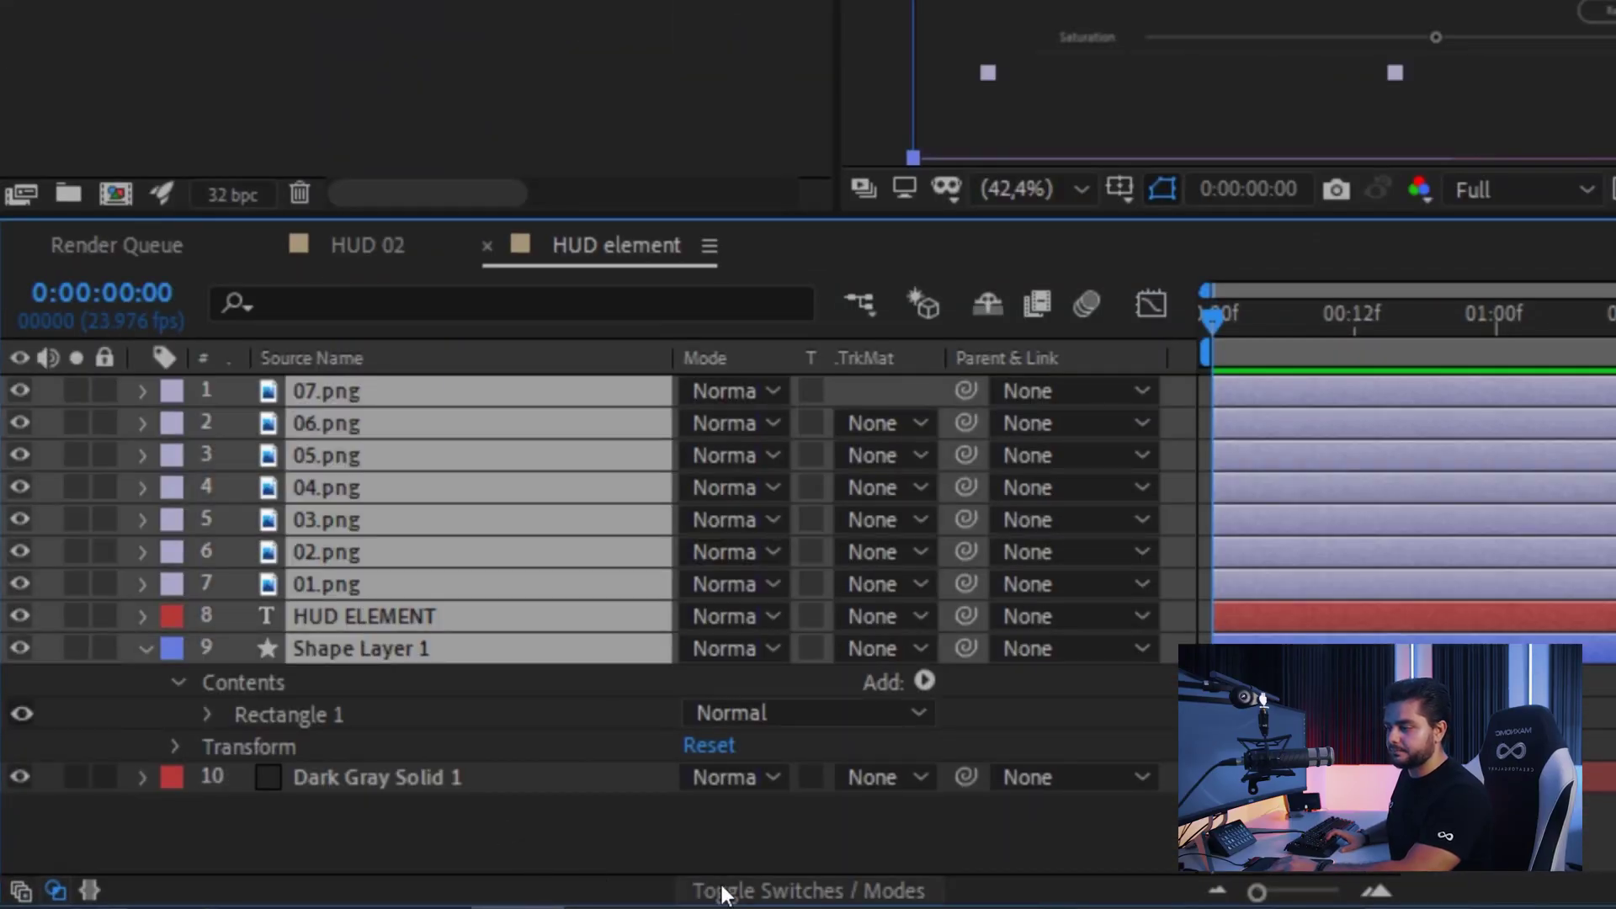
# Enable the 3D switch on all HUD layers and reveal the image layers' Position
pyautogui.click(749, 894)
pyautogui.click(891, 391)
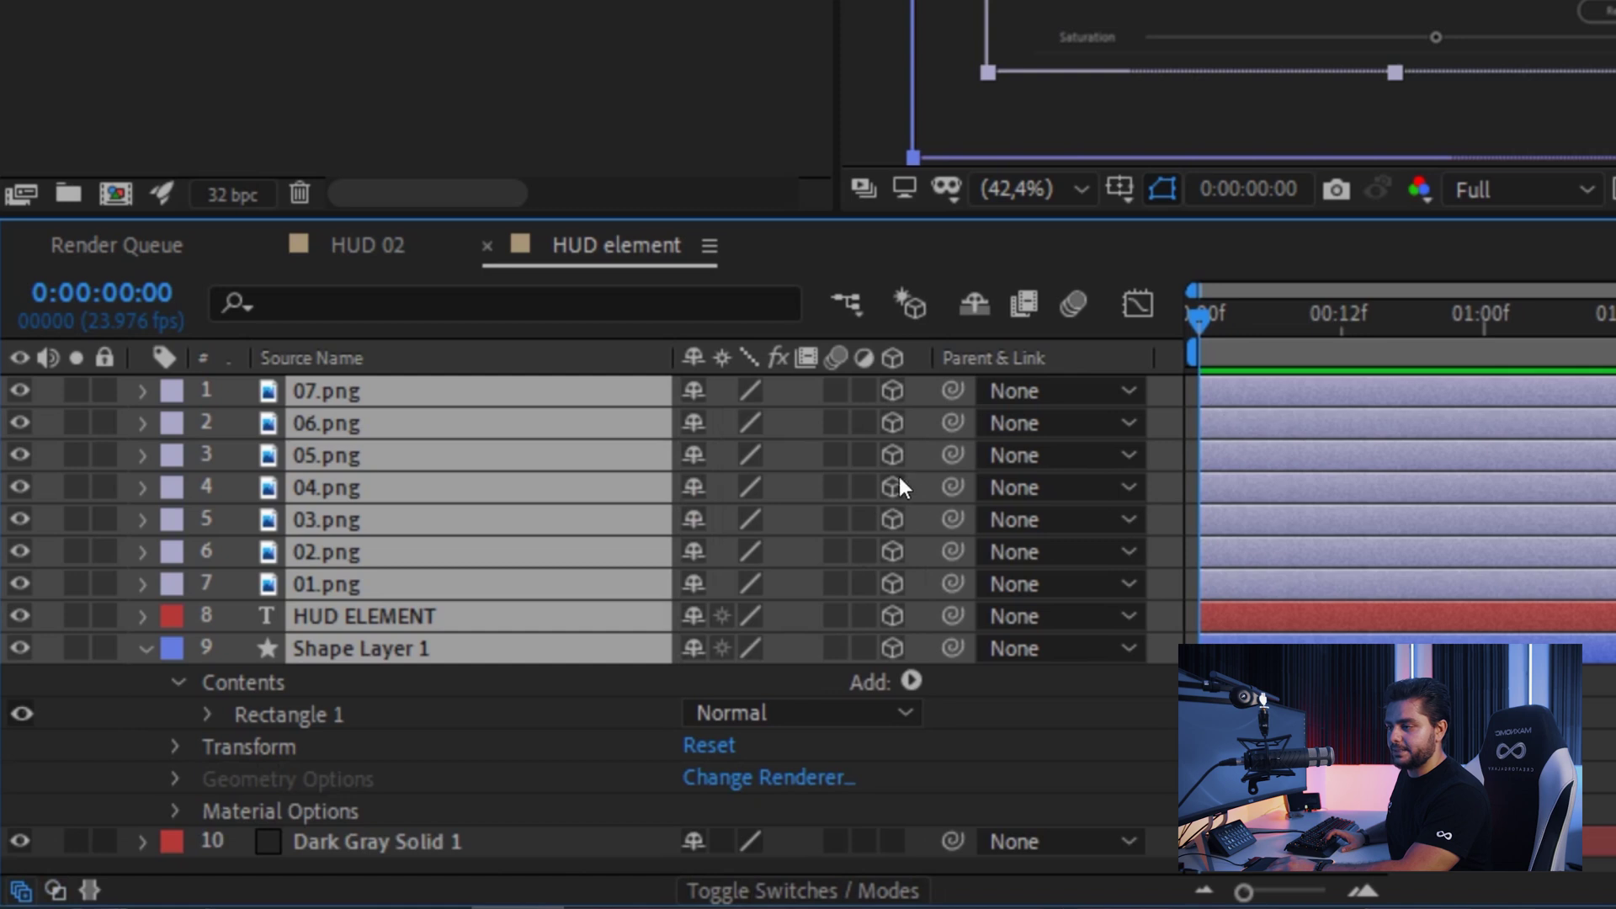
pyautogui.click(331, 585)
pyautogui.keyDown('shift'); pyautogui.click(347, 390); pyautogui.keyUp('shift')
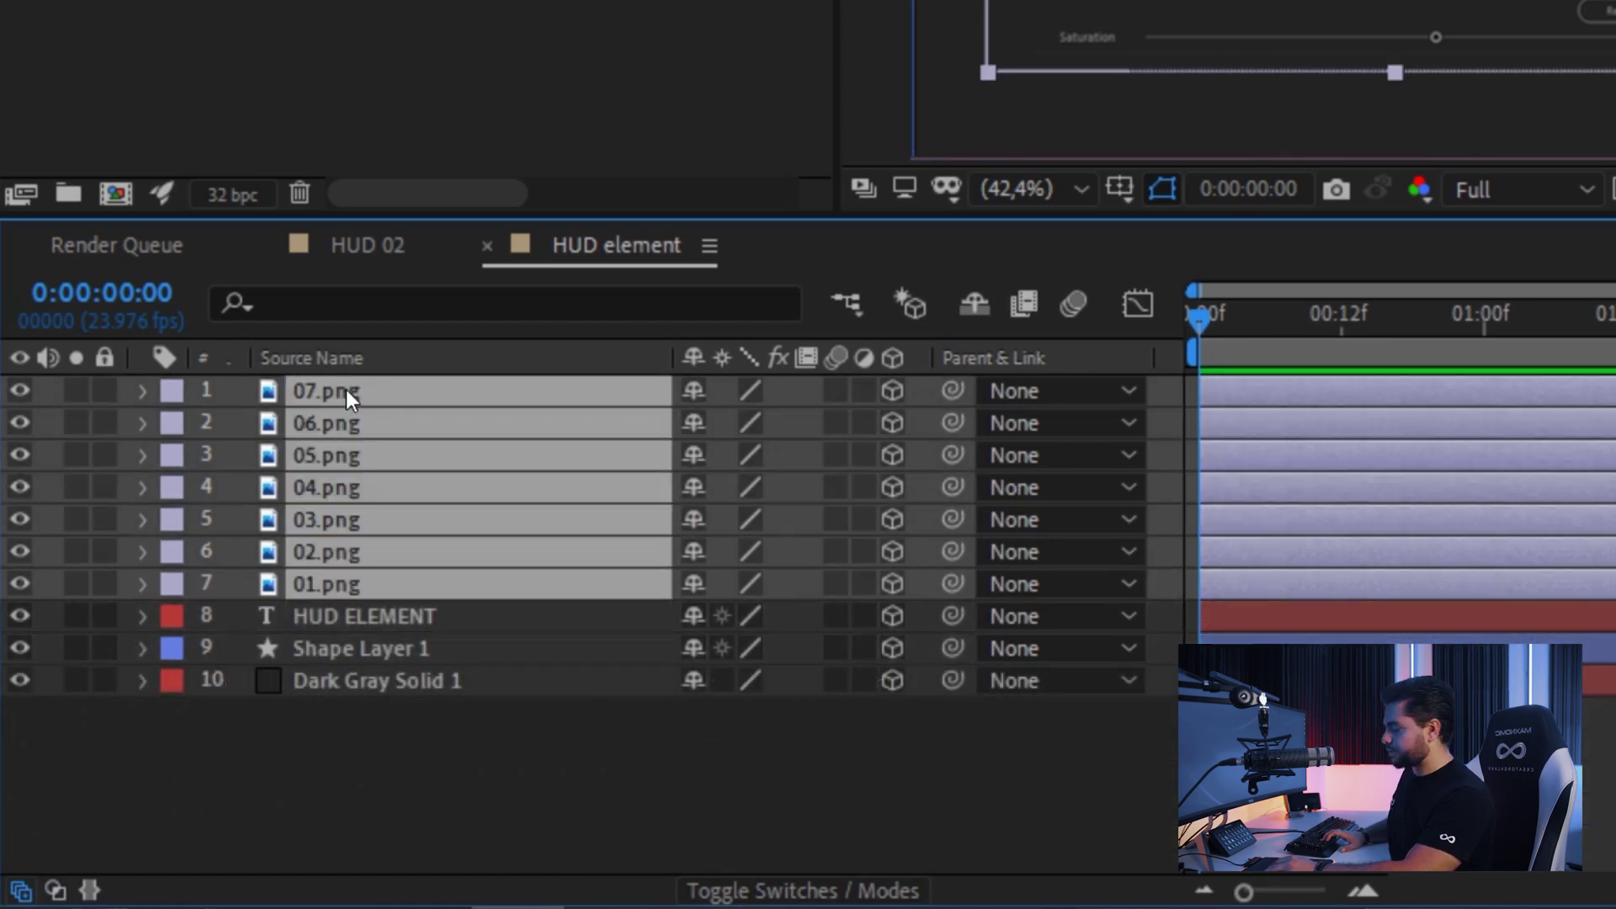
pyautogui.press('p')
pyautogui.click(881, 424)
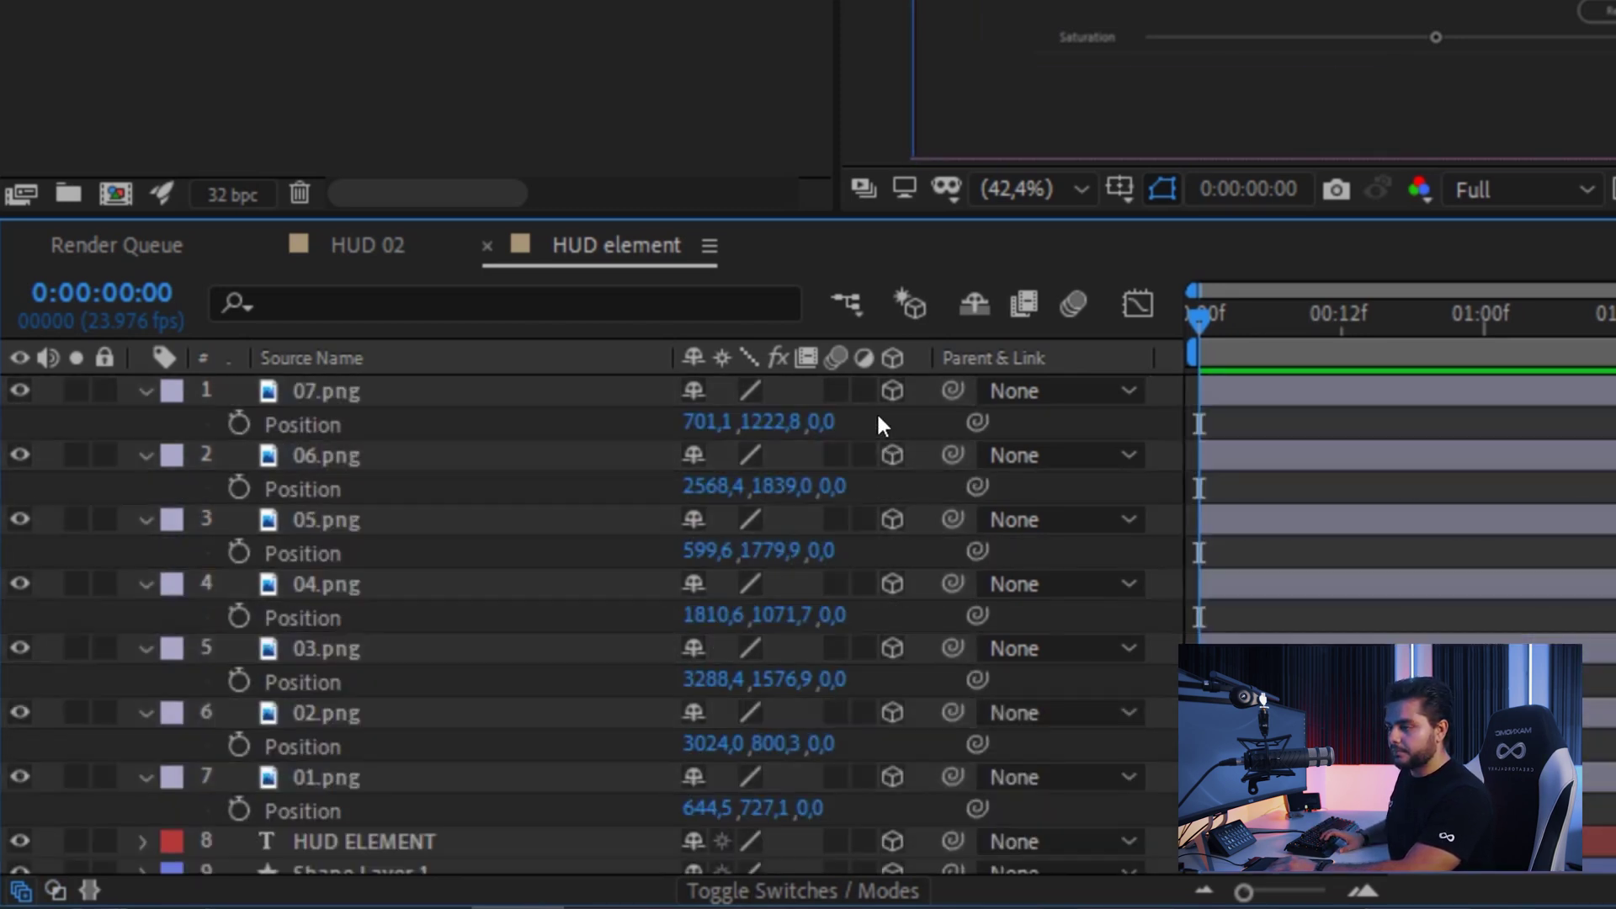
# Scrub each panel's and the title's Position Z to a different depth
pyautogui.moveTo(827, 420); pyautogui.dragTo(1084, 422)
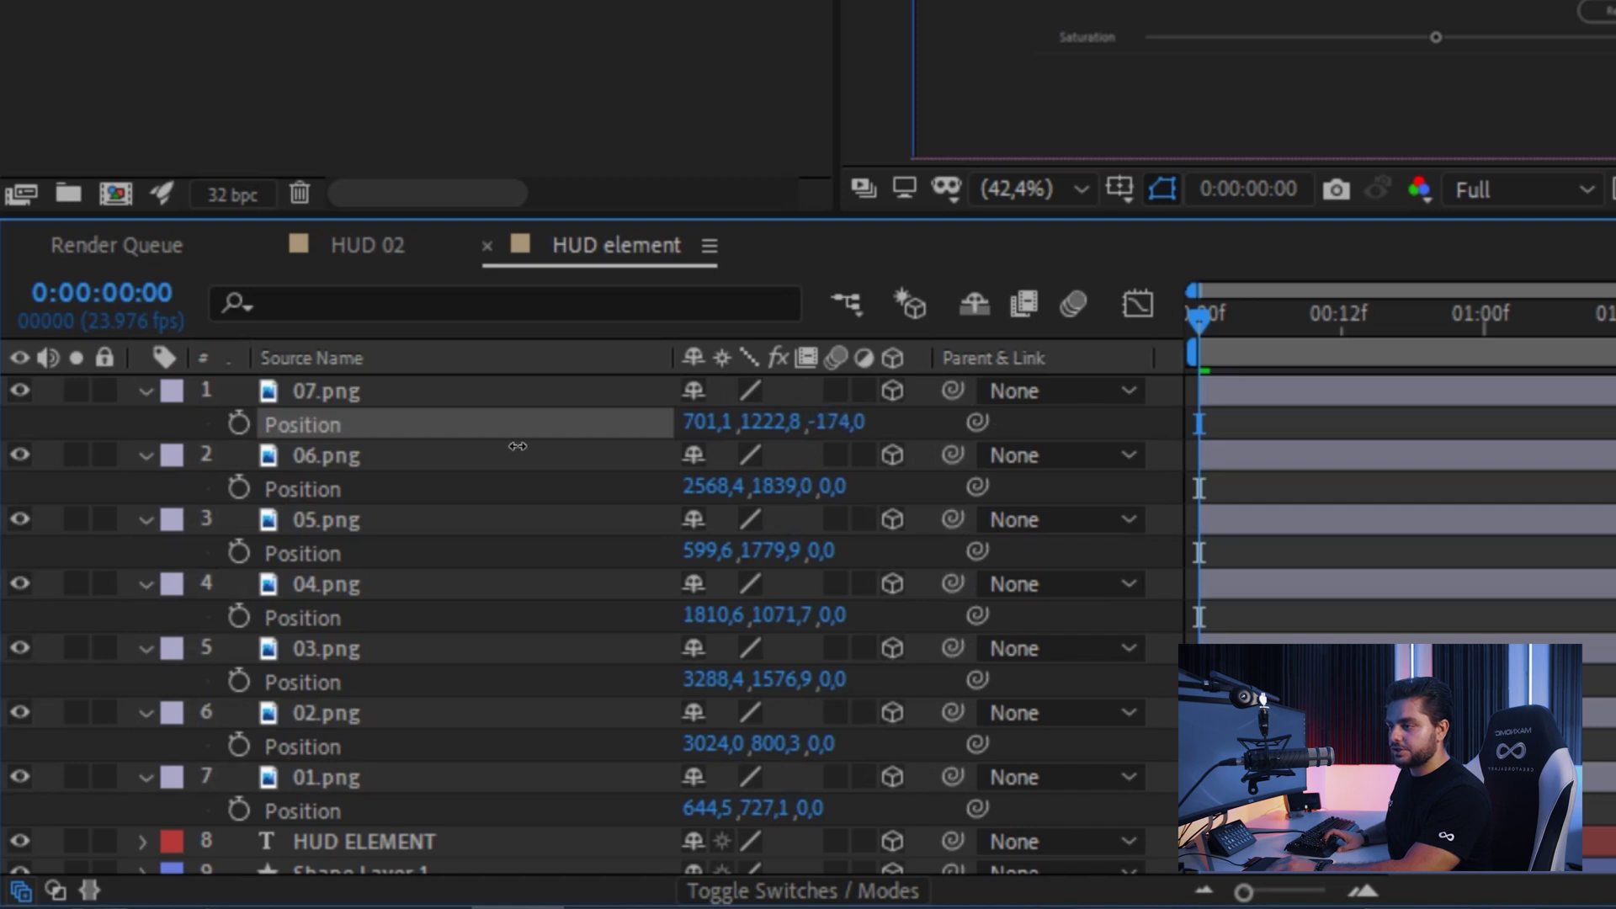
pyautogui.moveTo(827, 487); pyautogui.dragTo(789, 488)
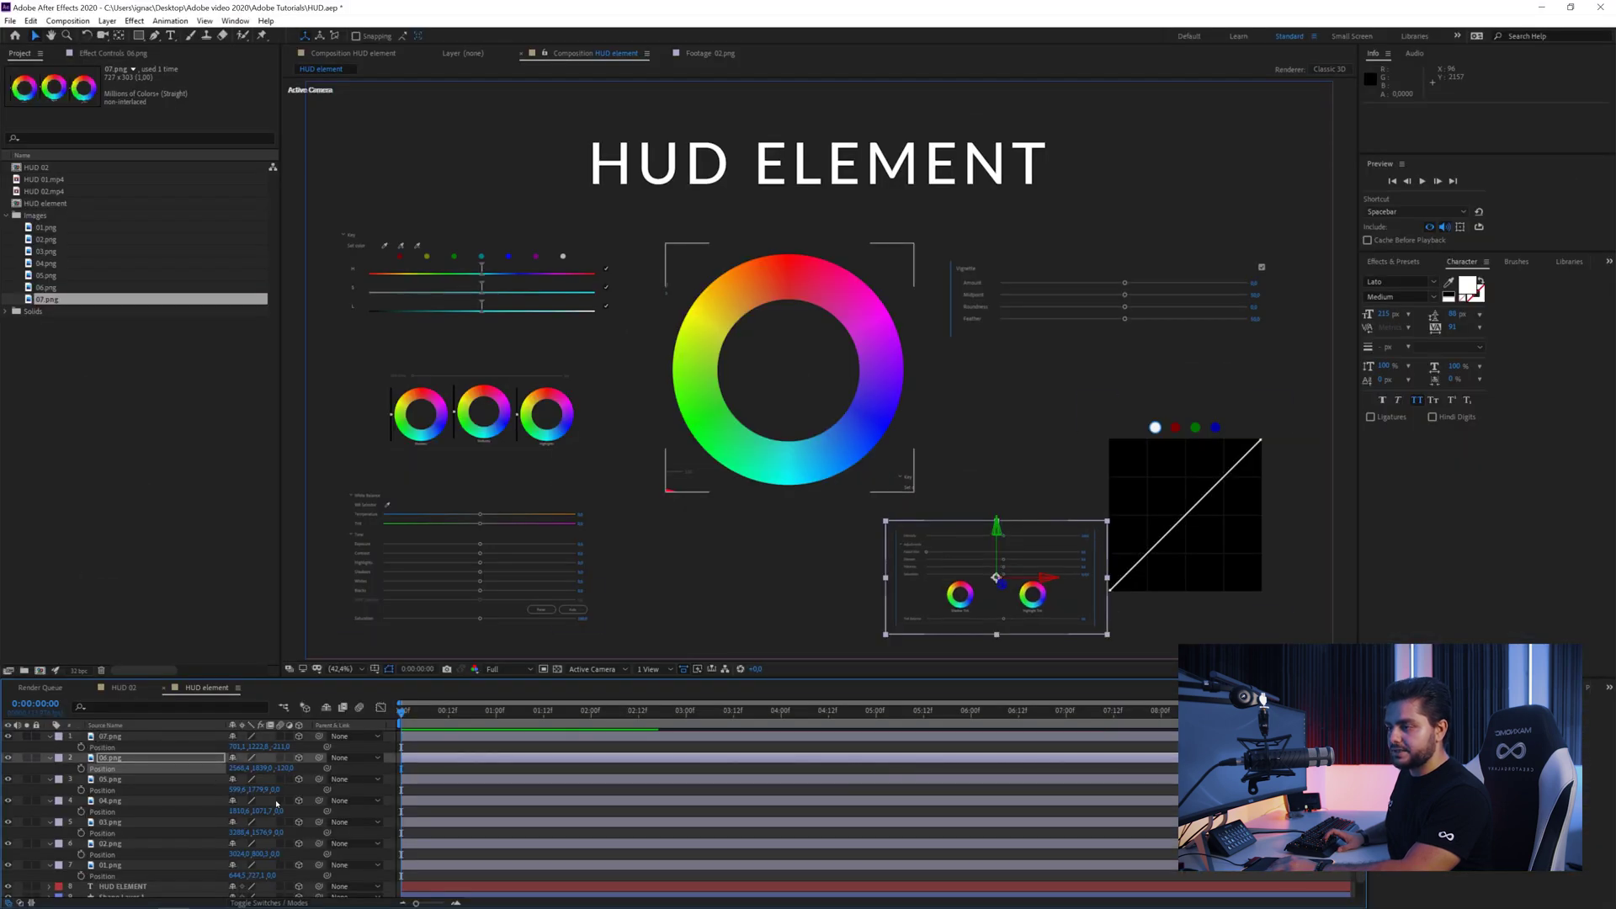
pyautogui.click(467, 555)
pyautogui.click(788, 367)
pyautogui.click(1187, 518)
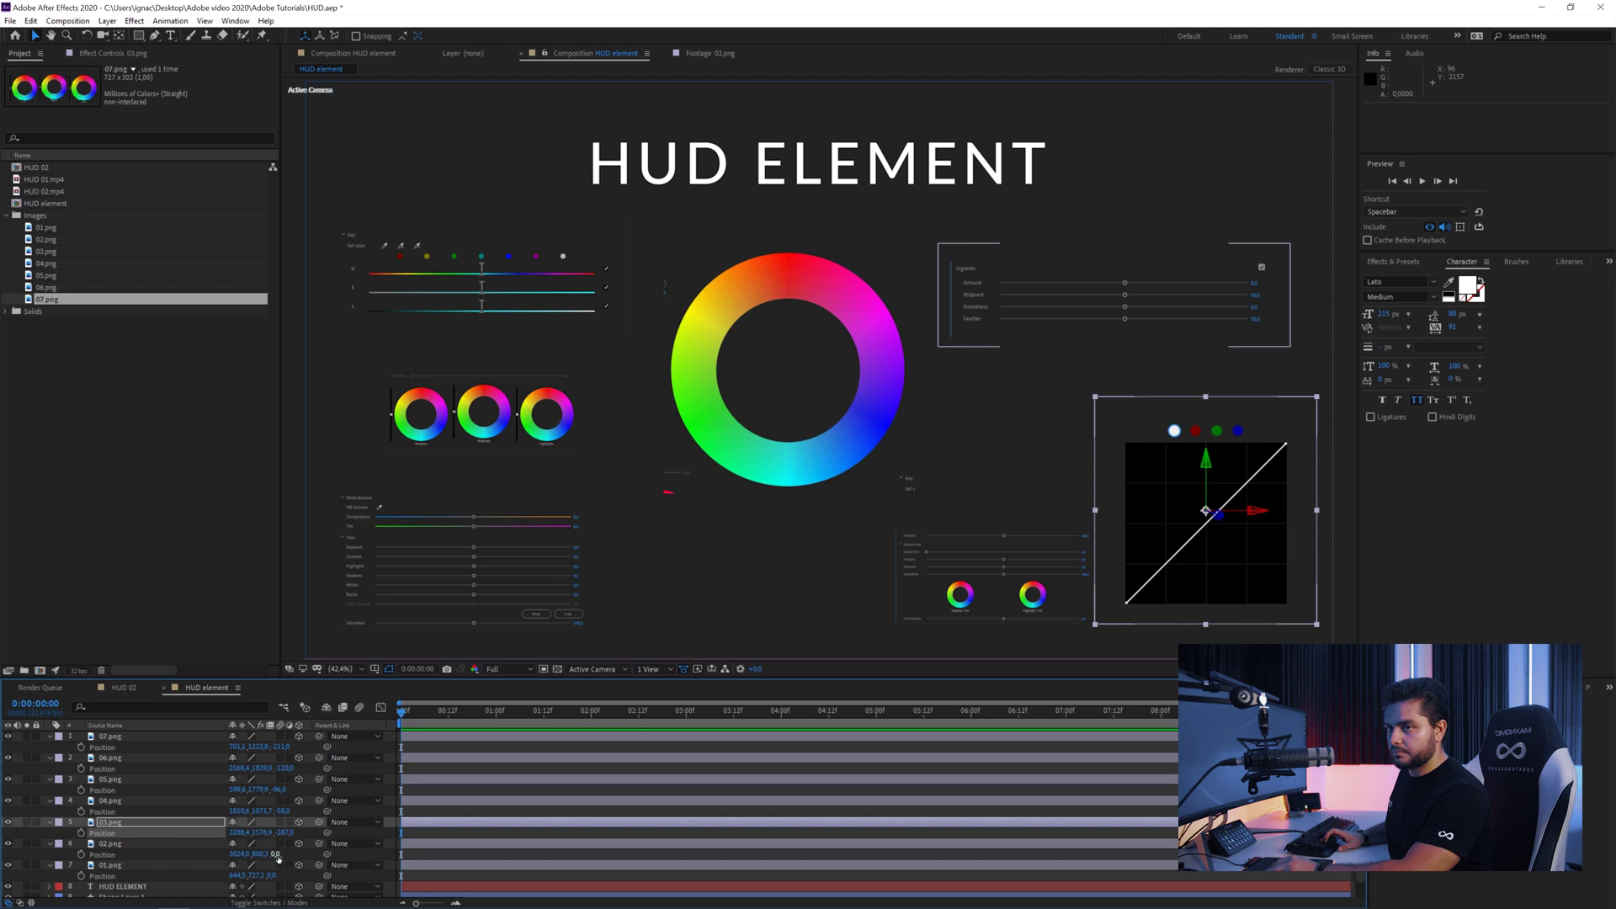
pyautogui.click(995, 326)
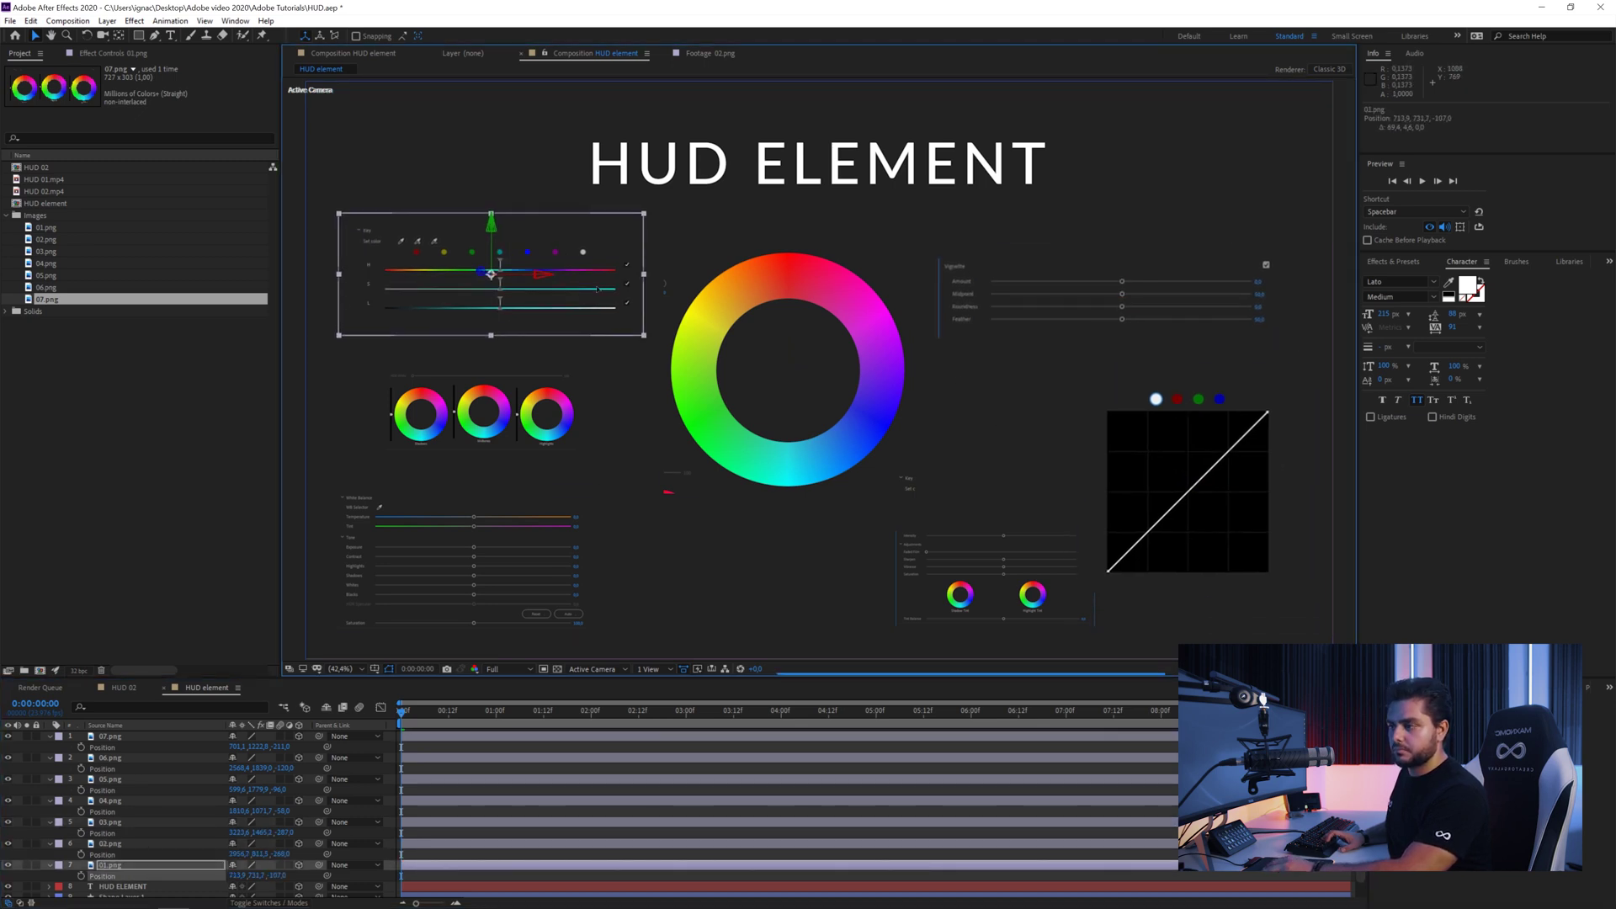
pyautogui.click(150, 884)
pyautogui.scroll(-1, 150, 878)
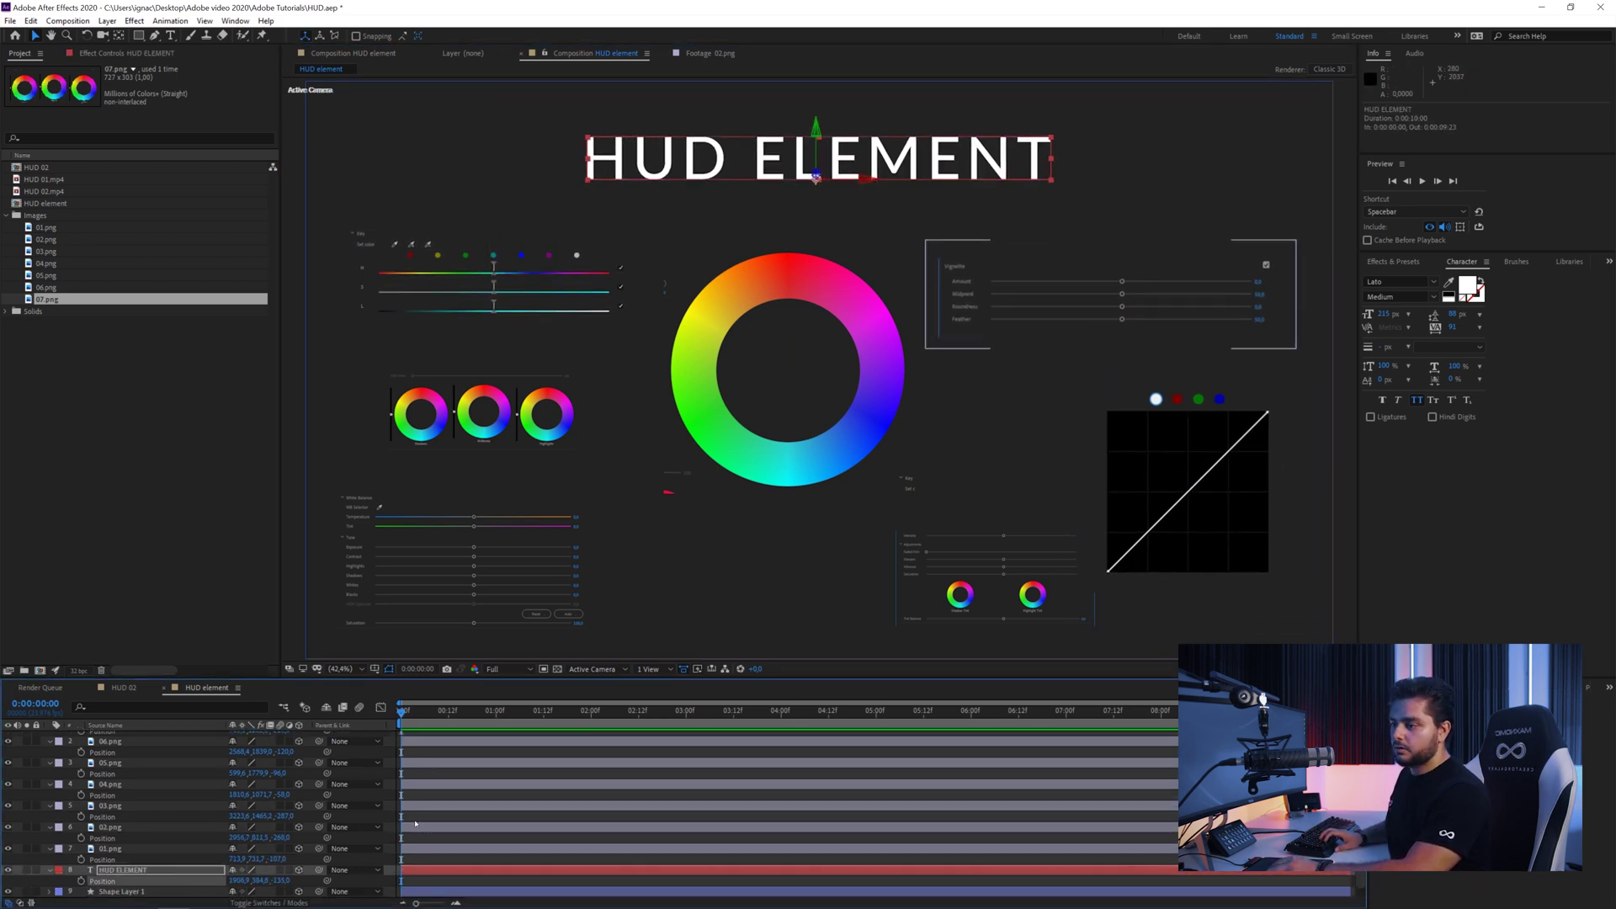
pyautogui.press('F2')
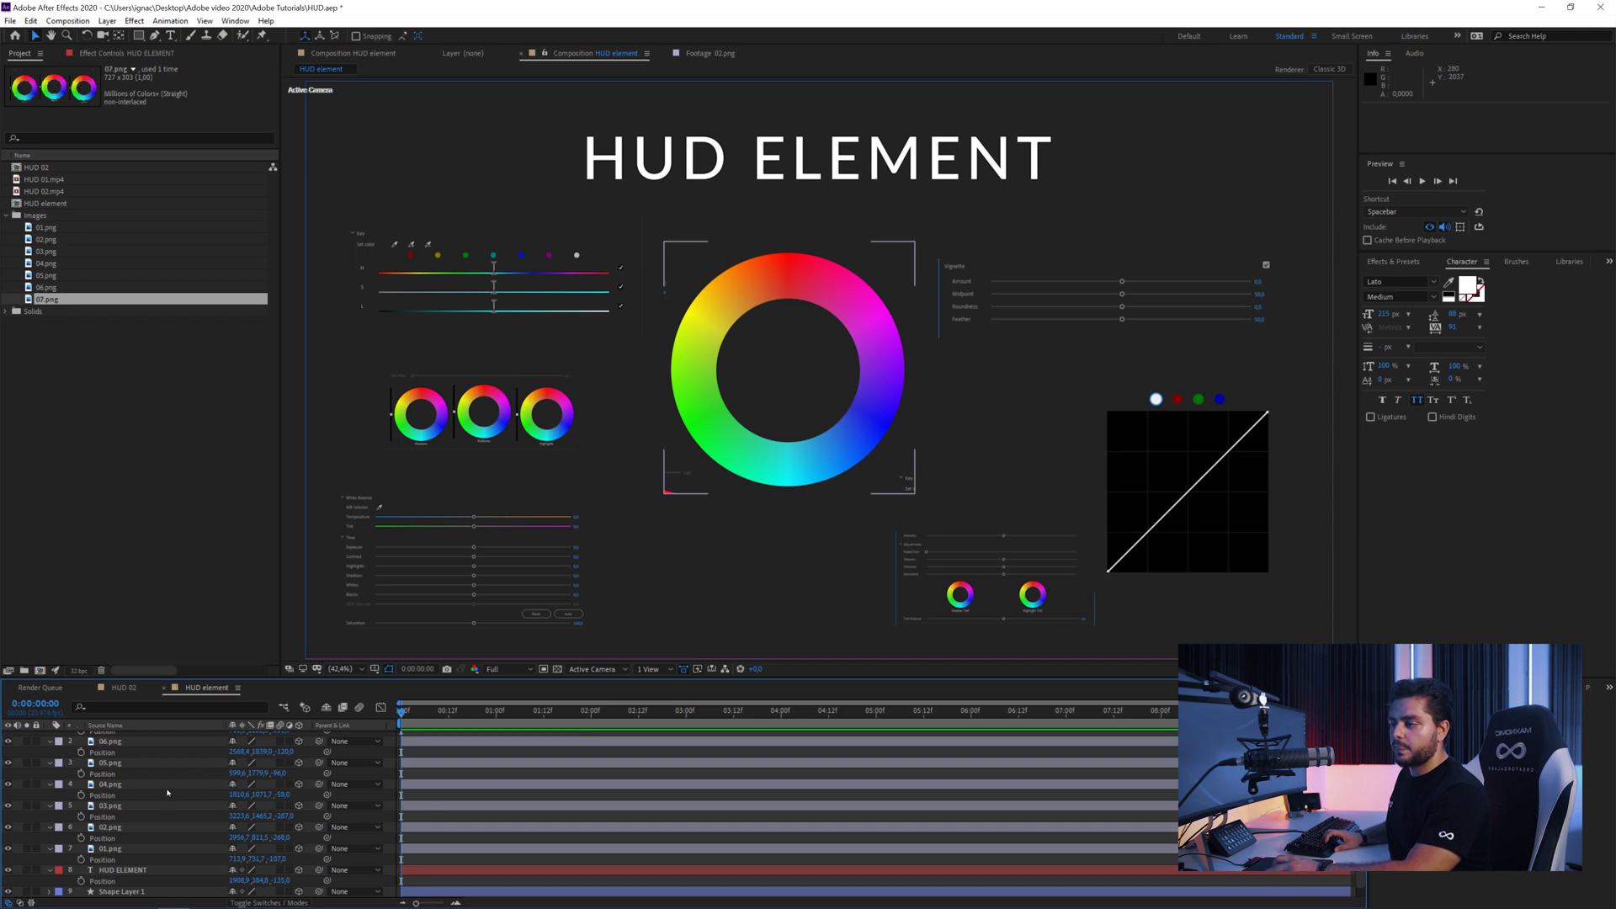
pyautogui.scroll(1, 167, 791)
pyautogui.click(125, 737)
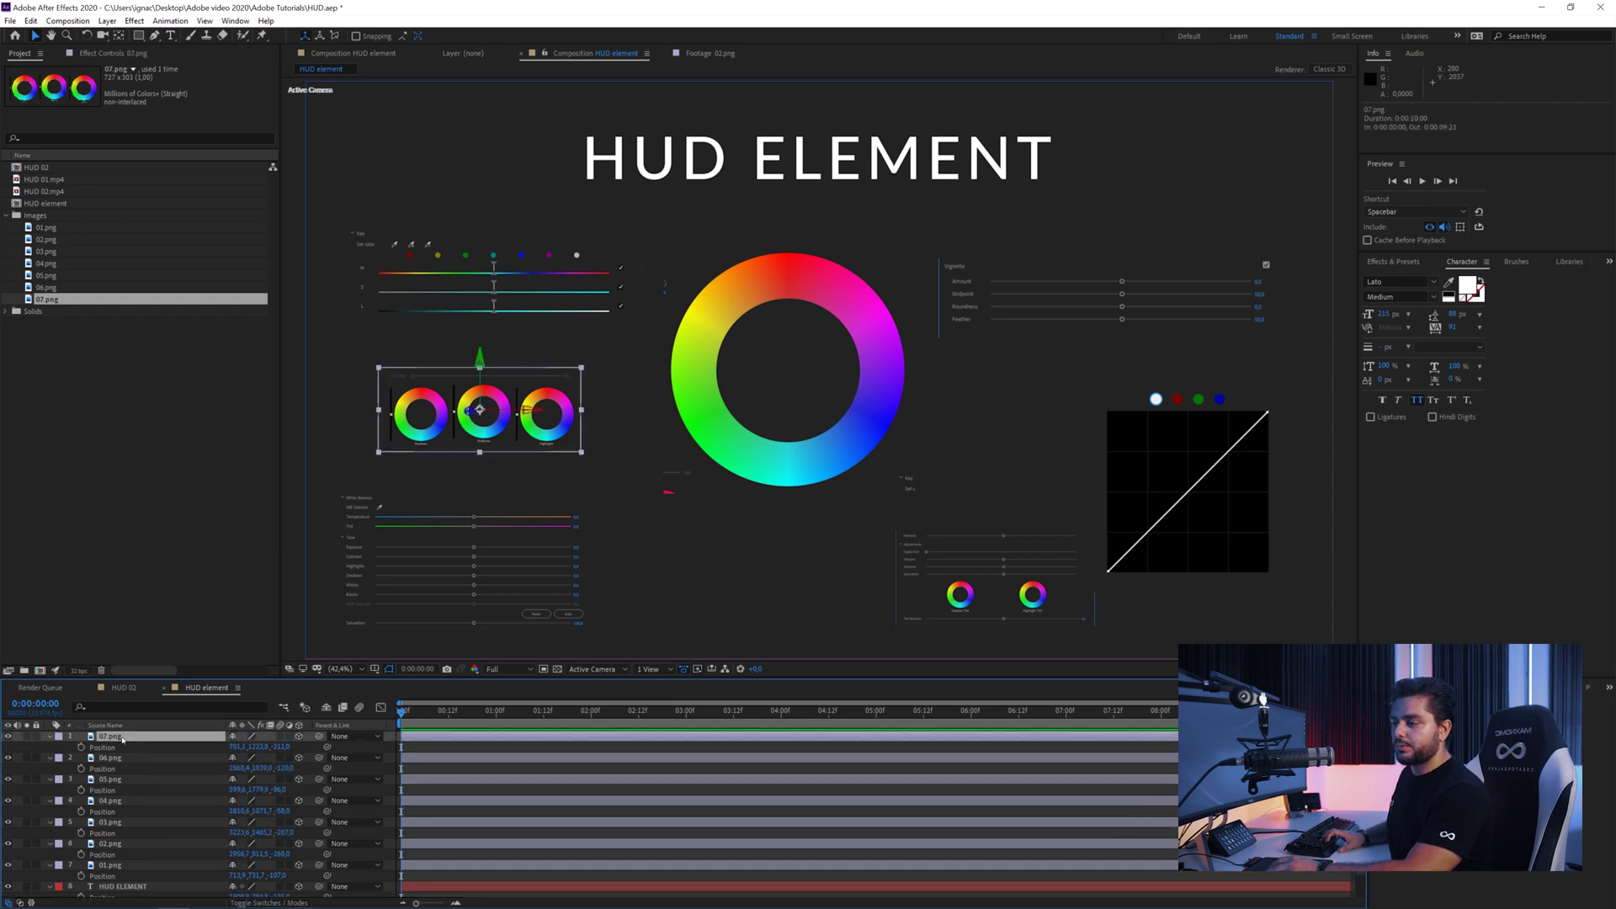
pyautogui.scroll(-1, 110, 858)
# Keyframe every layer's opacity to flicker 0%, 100%, 0% over successive frames
pyautogui.hotkey('ctrl', 'a')
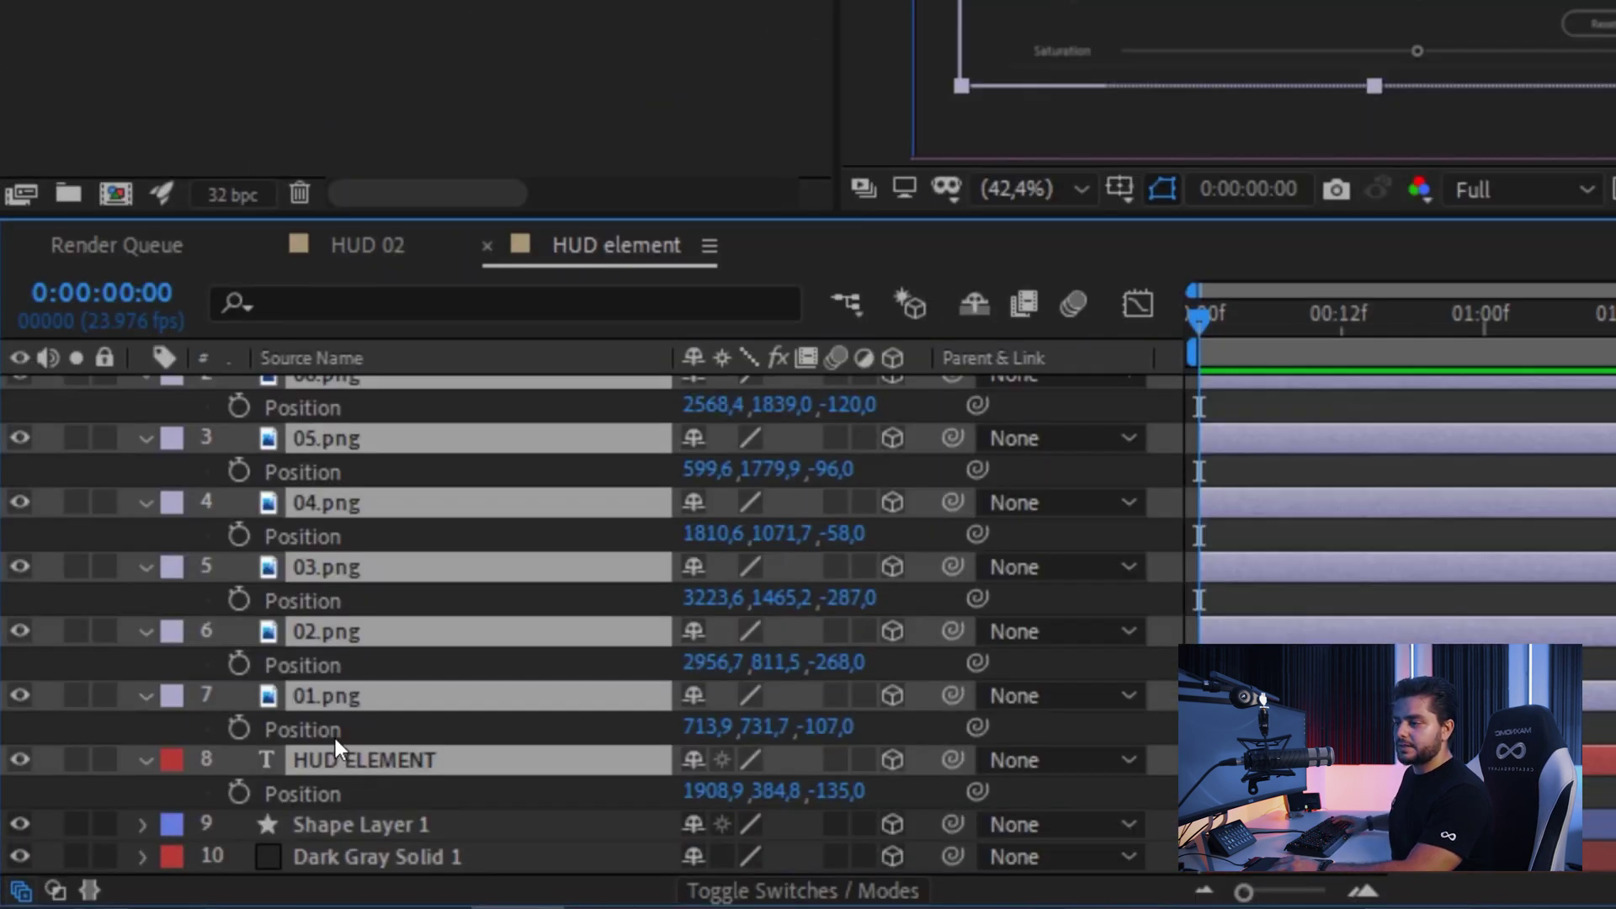
pyautogui.press('t')
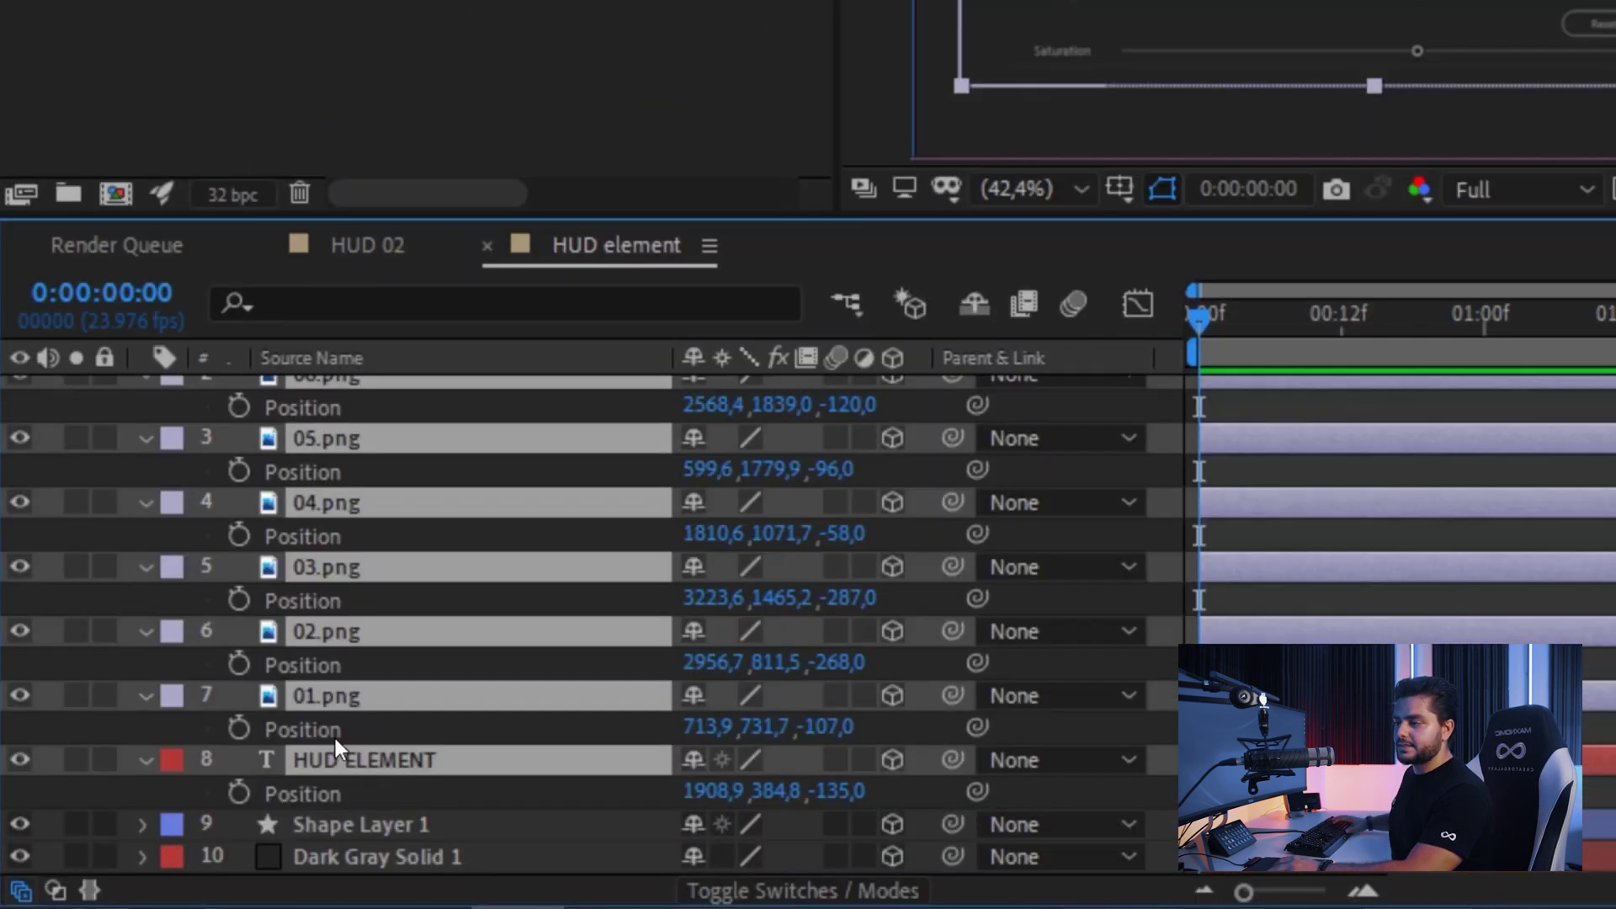
pyautogui.write('0')
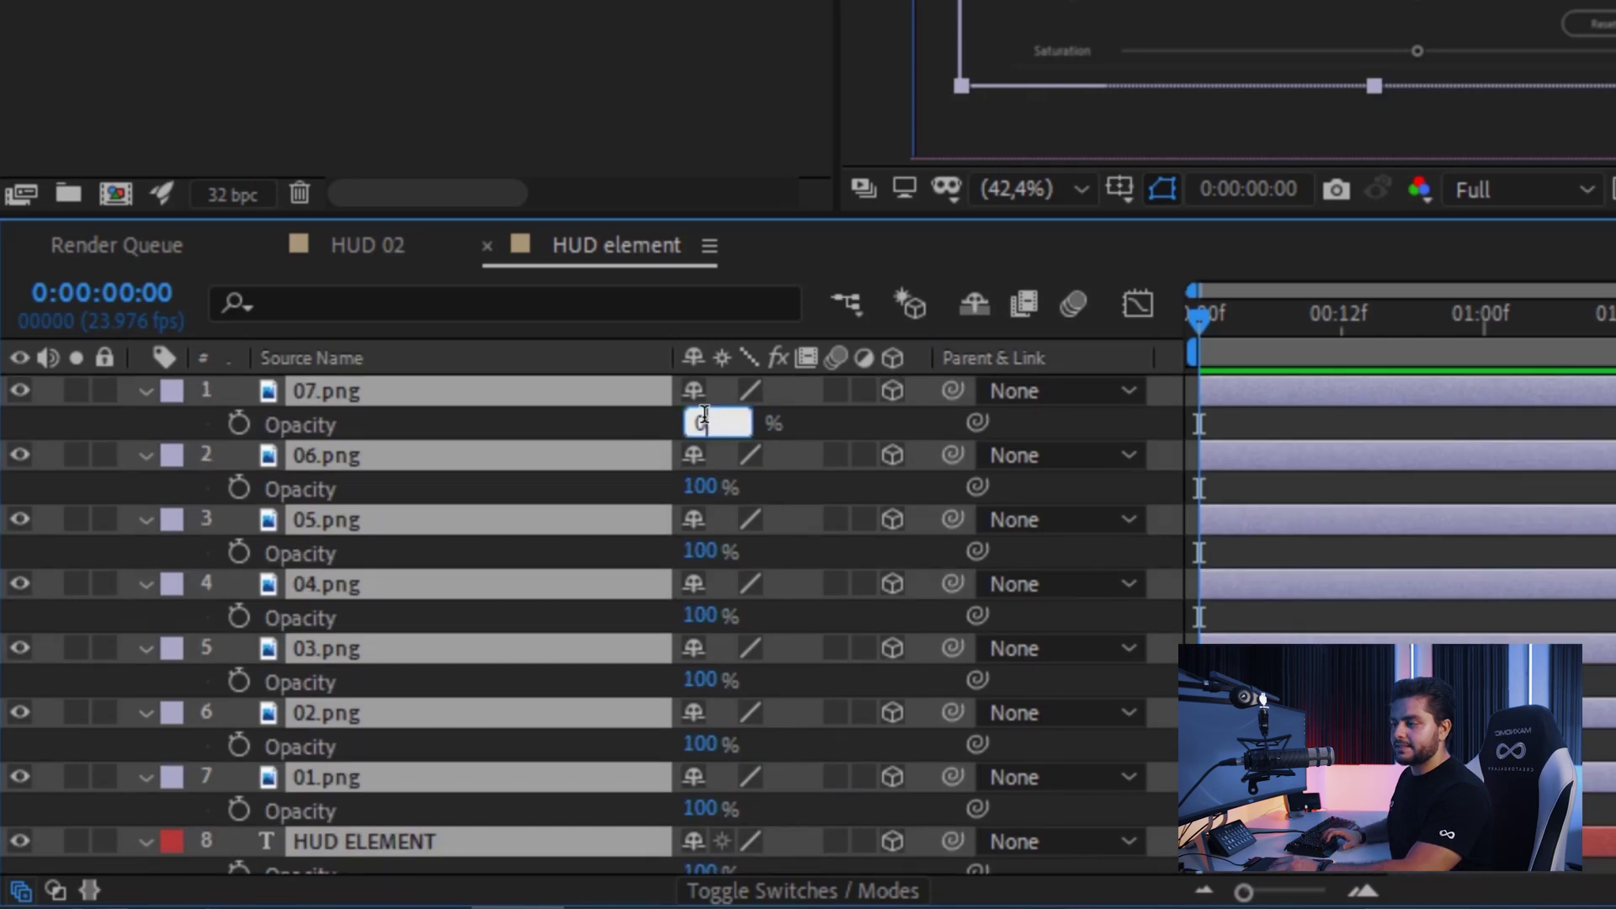
pyautogui.press('Return')
pyautogui.click(241, 425)
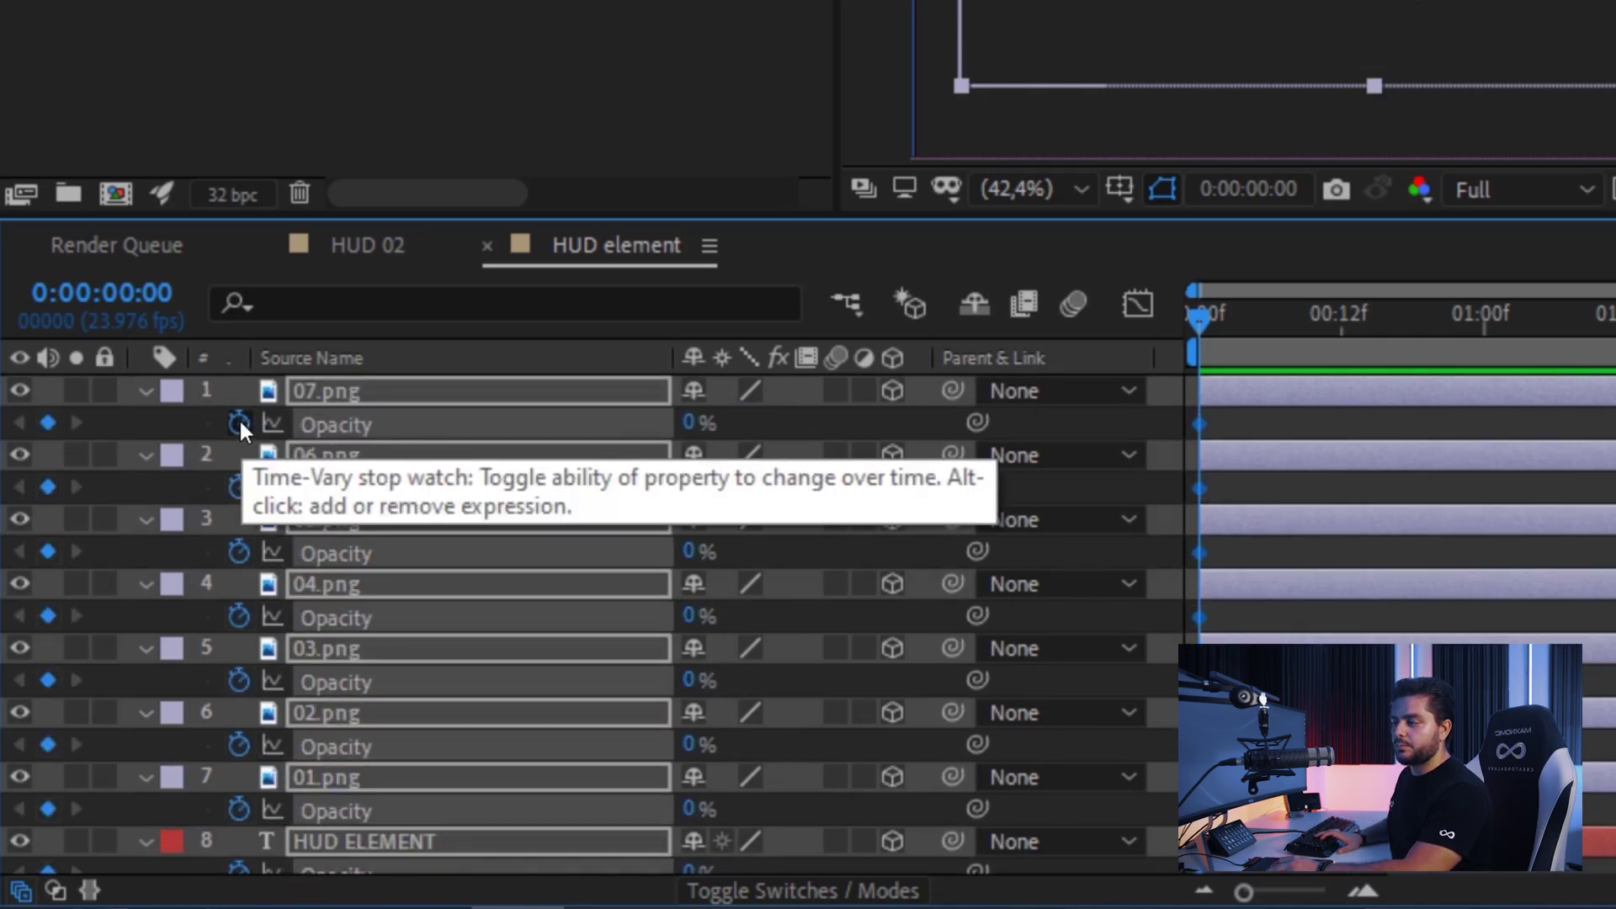
pyautogui.press('pagedown')
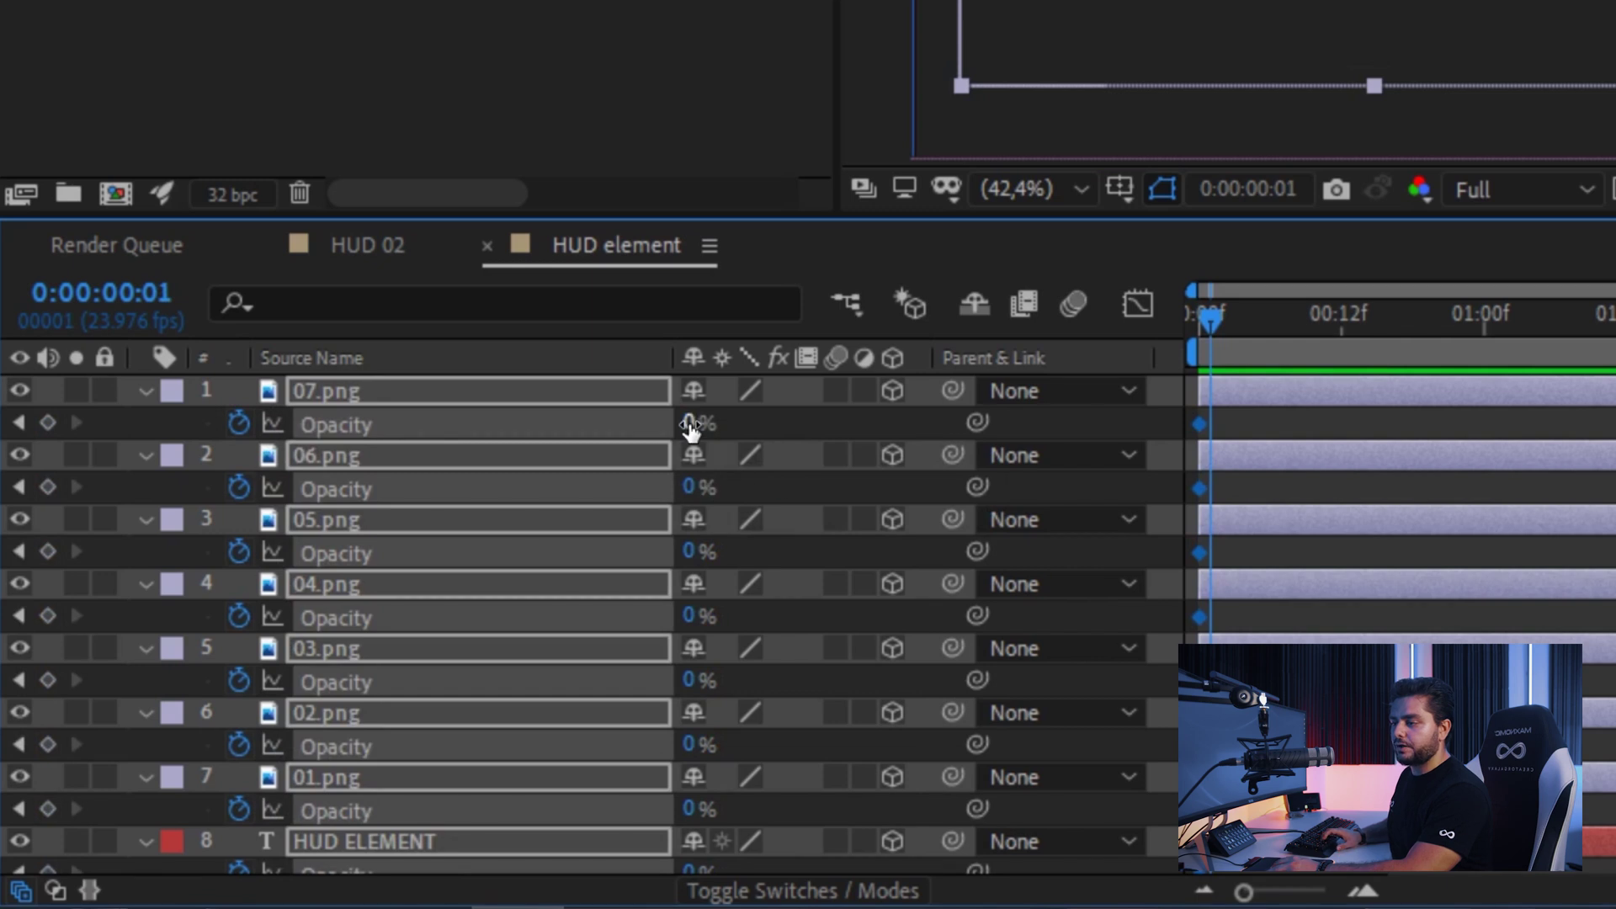
pyautogui.write('100')
pyautogui.write('10')
pyautogui.press('Return')
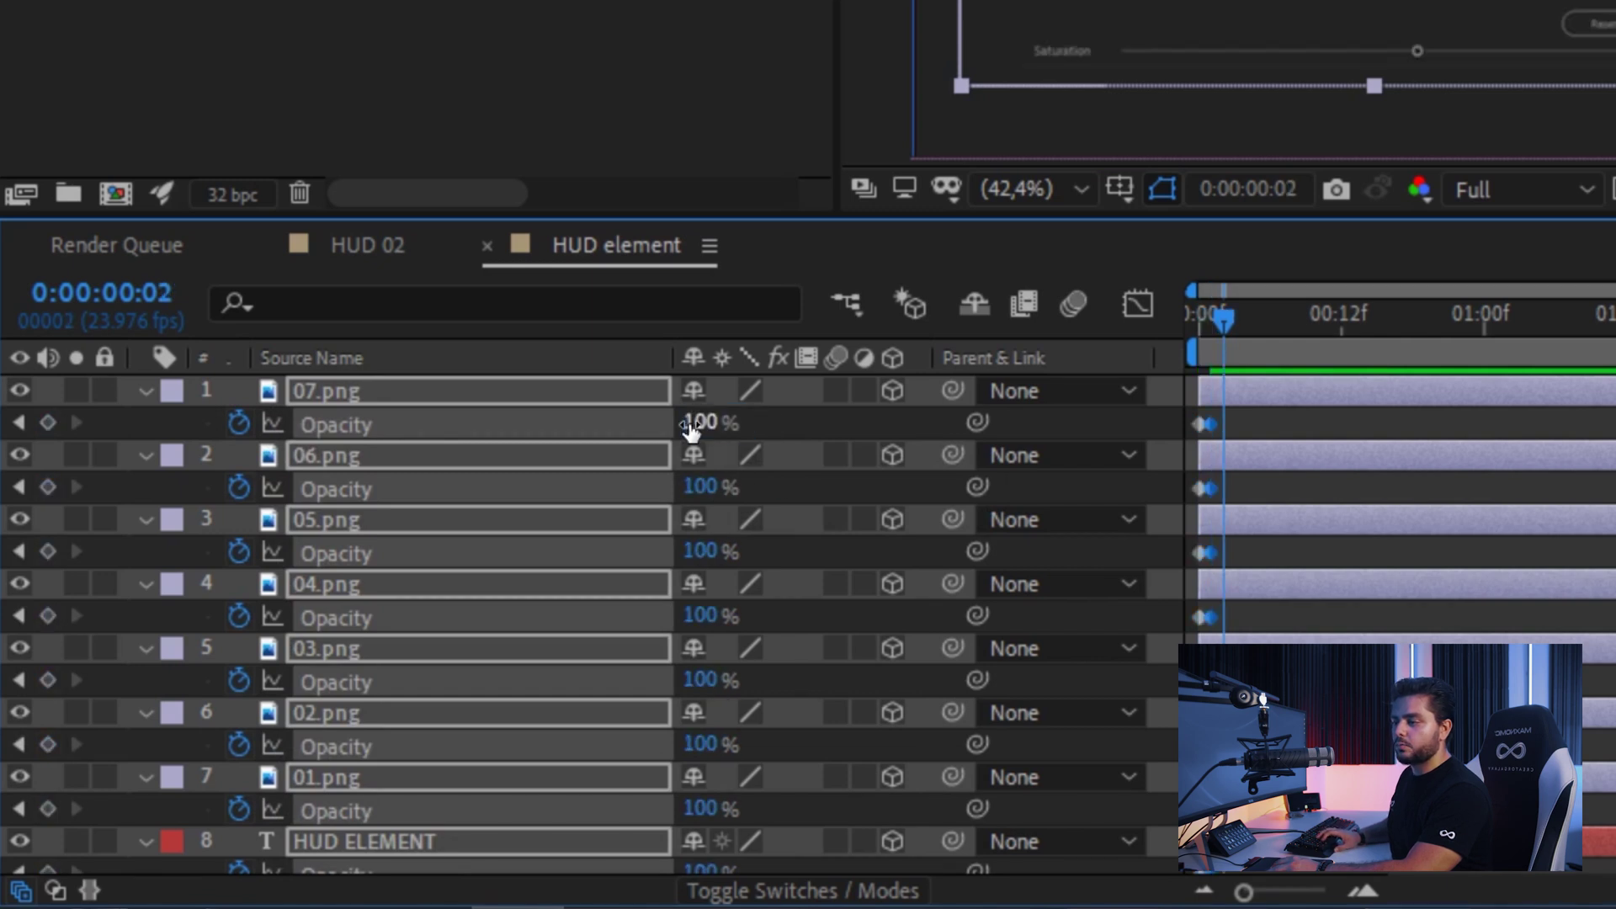
pyautogui.write('0')
pyautogui.press('Return')
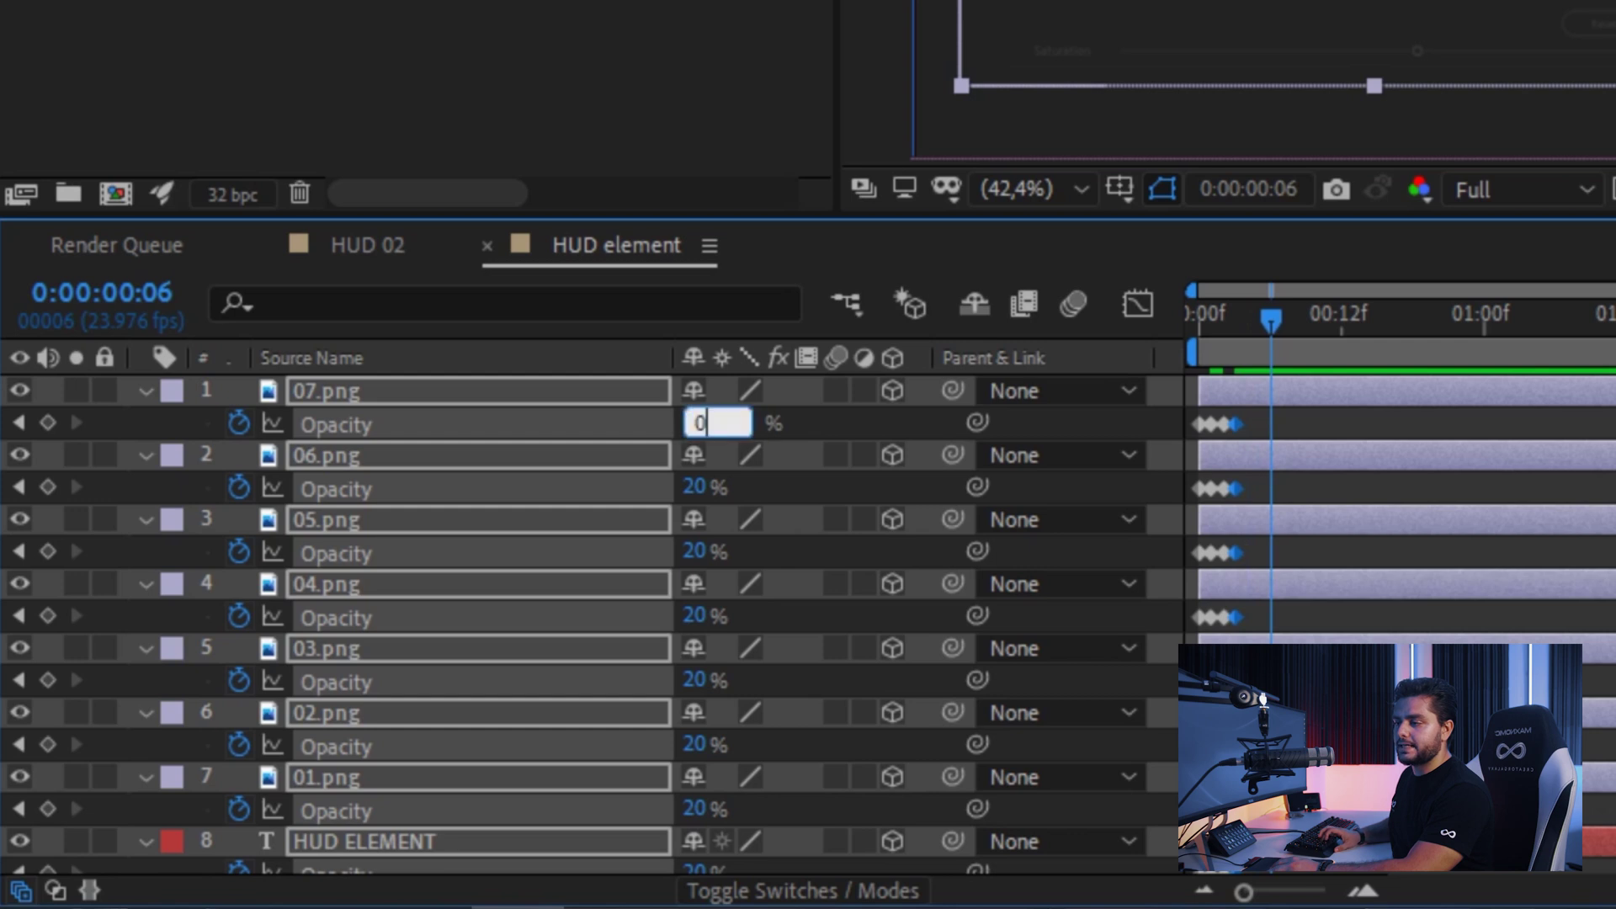
pyautogui.press('Return')
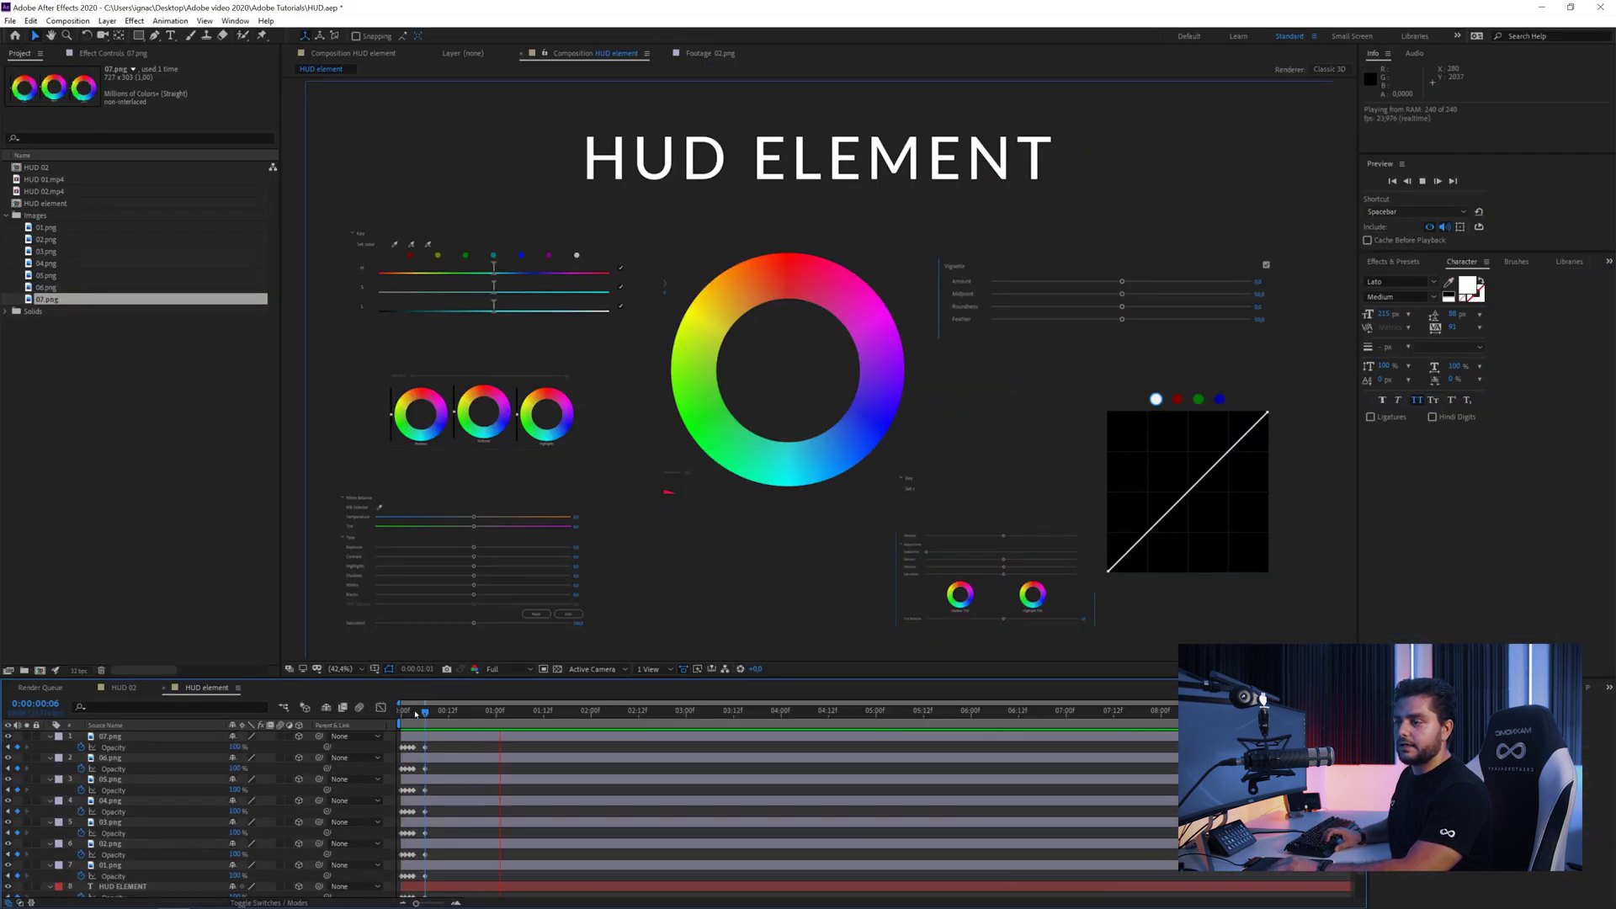
# Offset the panel layer bars so their flickers start slightly later than each other
pyautogui.moveTo(415, 716); pyautogui.dragTo(407, 715)
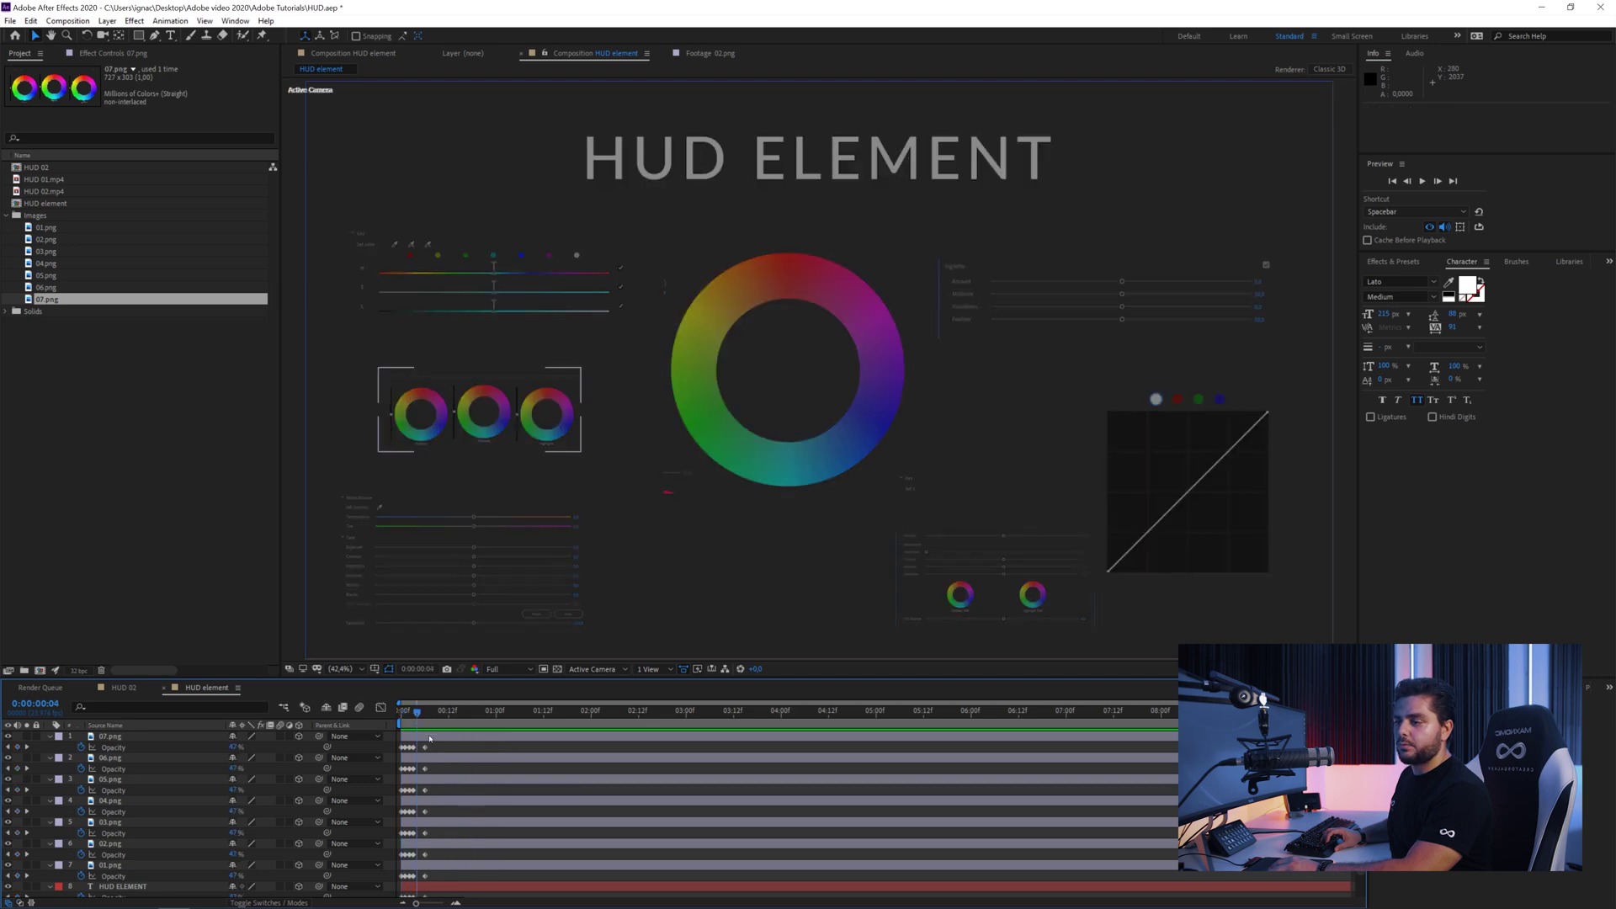
pyautogui.click(417, 757)
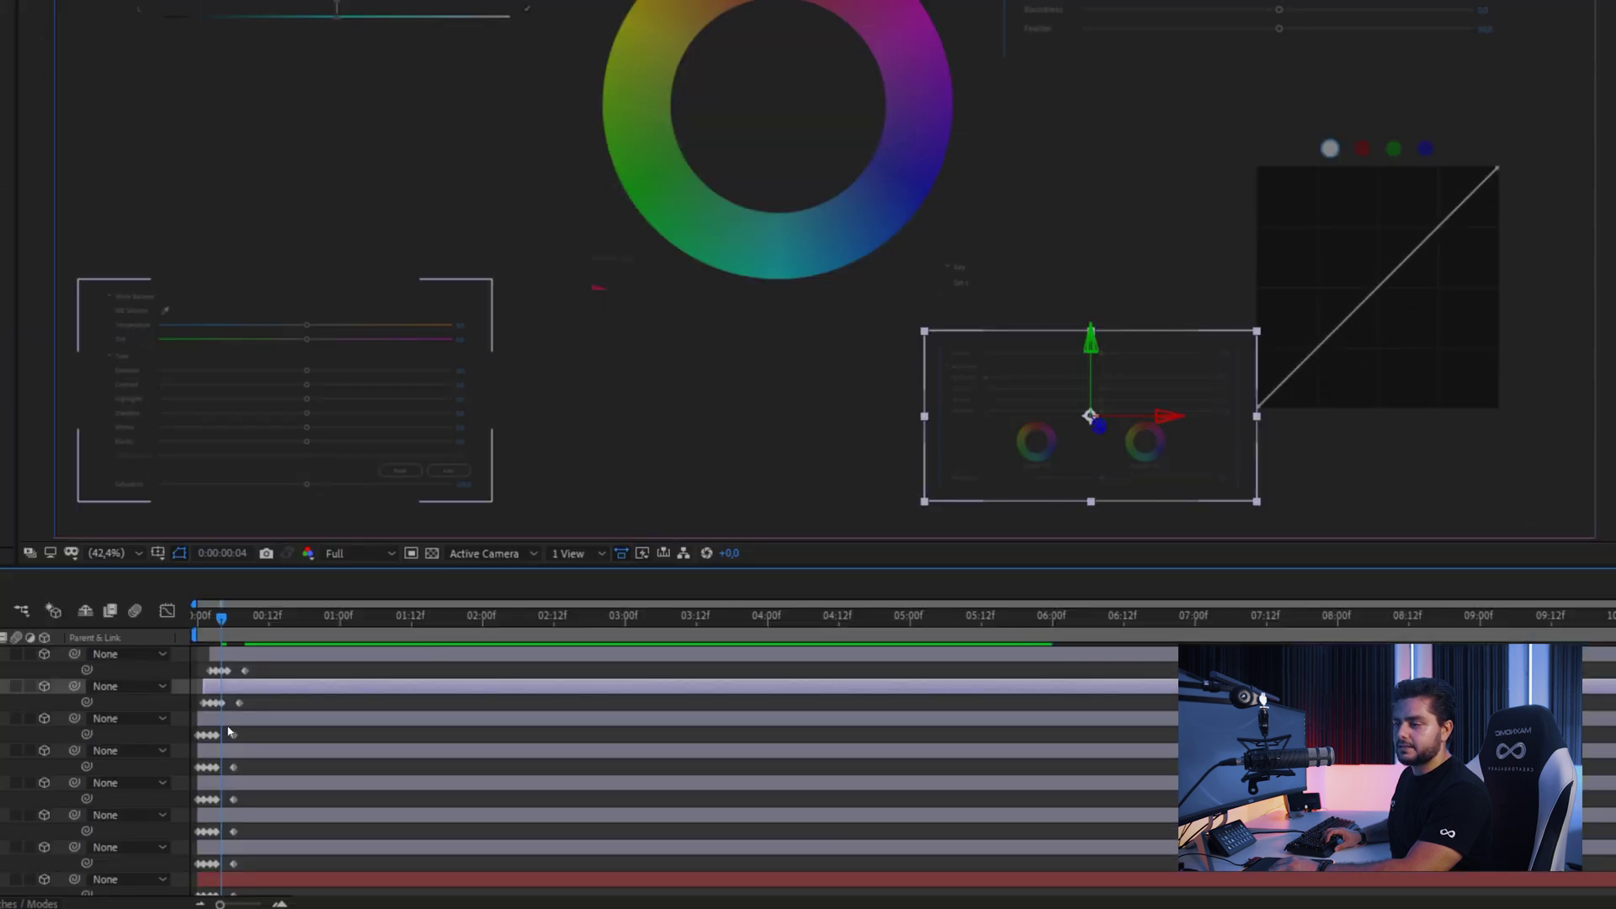
pyautogui.click(232, 733)
pyautogui.moveTo(225, 755); pyautogui.dragTo(229, 787)
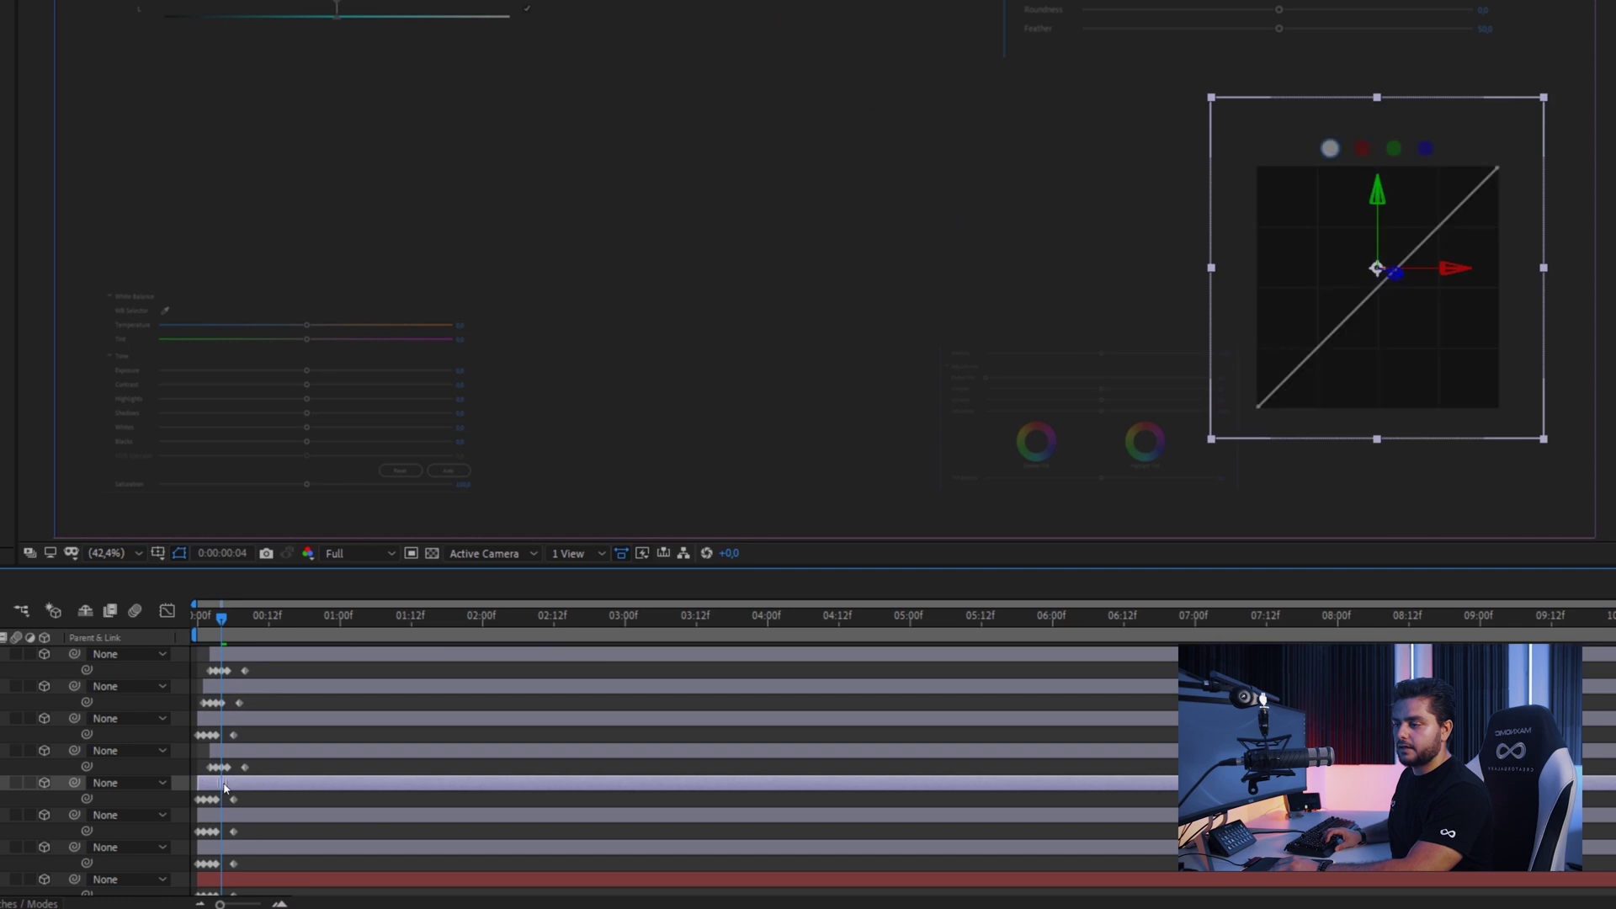
pyautogui.moveTo(225, 788); pyautogui.dragTo(227, 789)
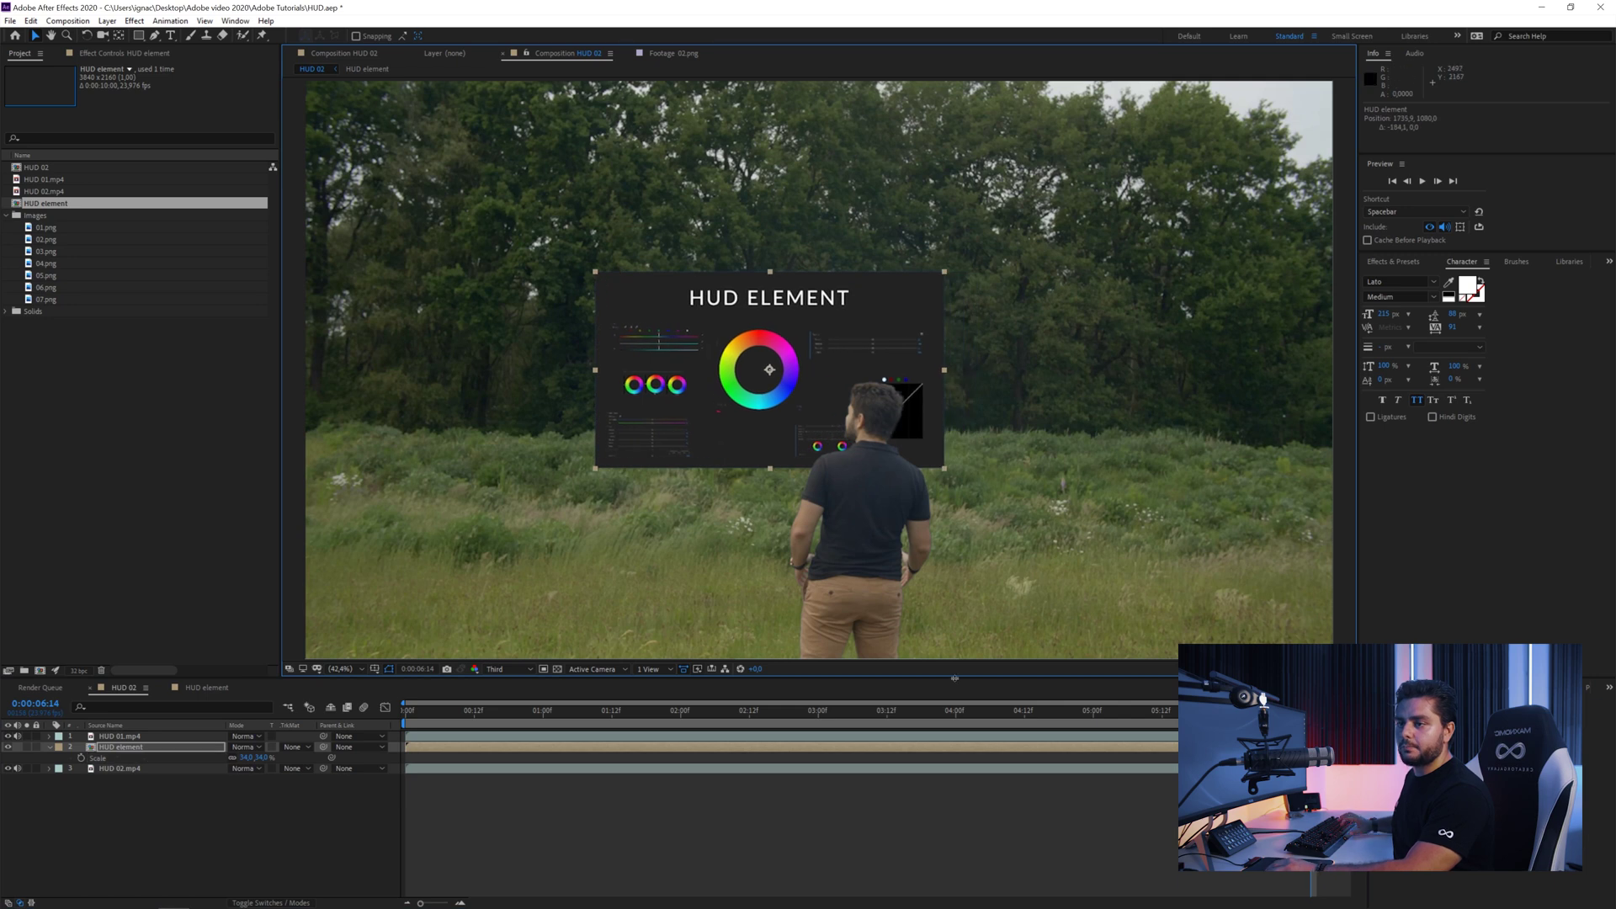
# Preview the HUD element over the field footage and enable Collapse Transformations on it
pyautogui.hotkey('ctrl', 'shift', 'h')
pyautogui.press('space')
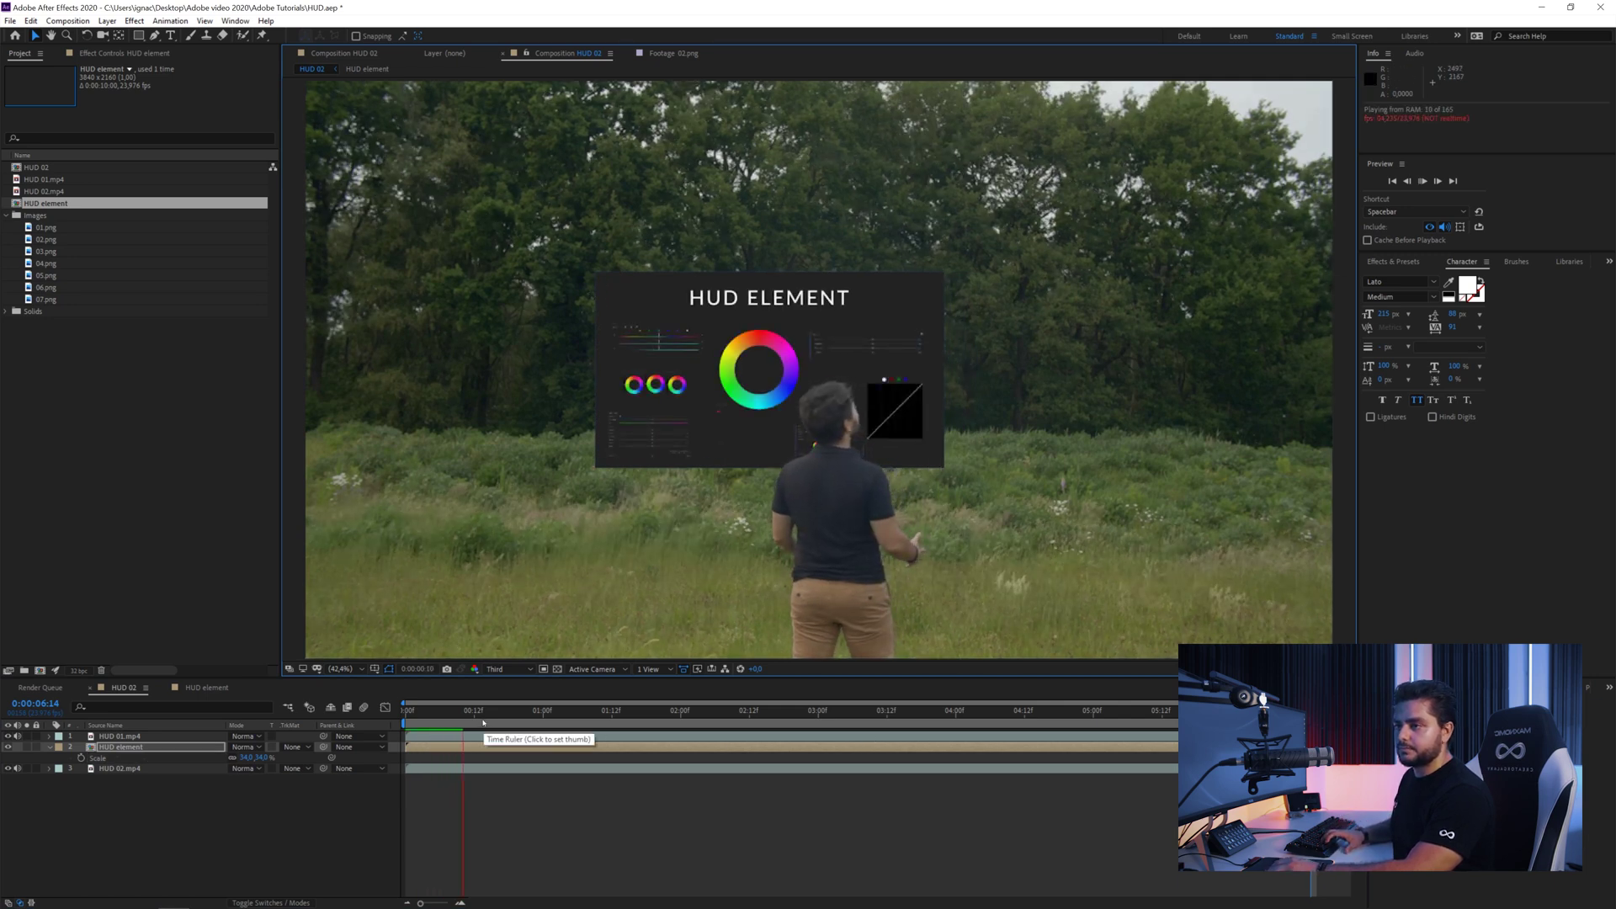
pyautogui.press('space')
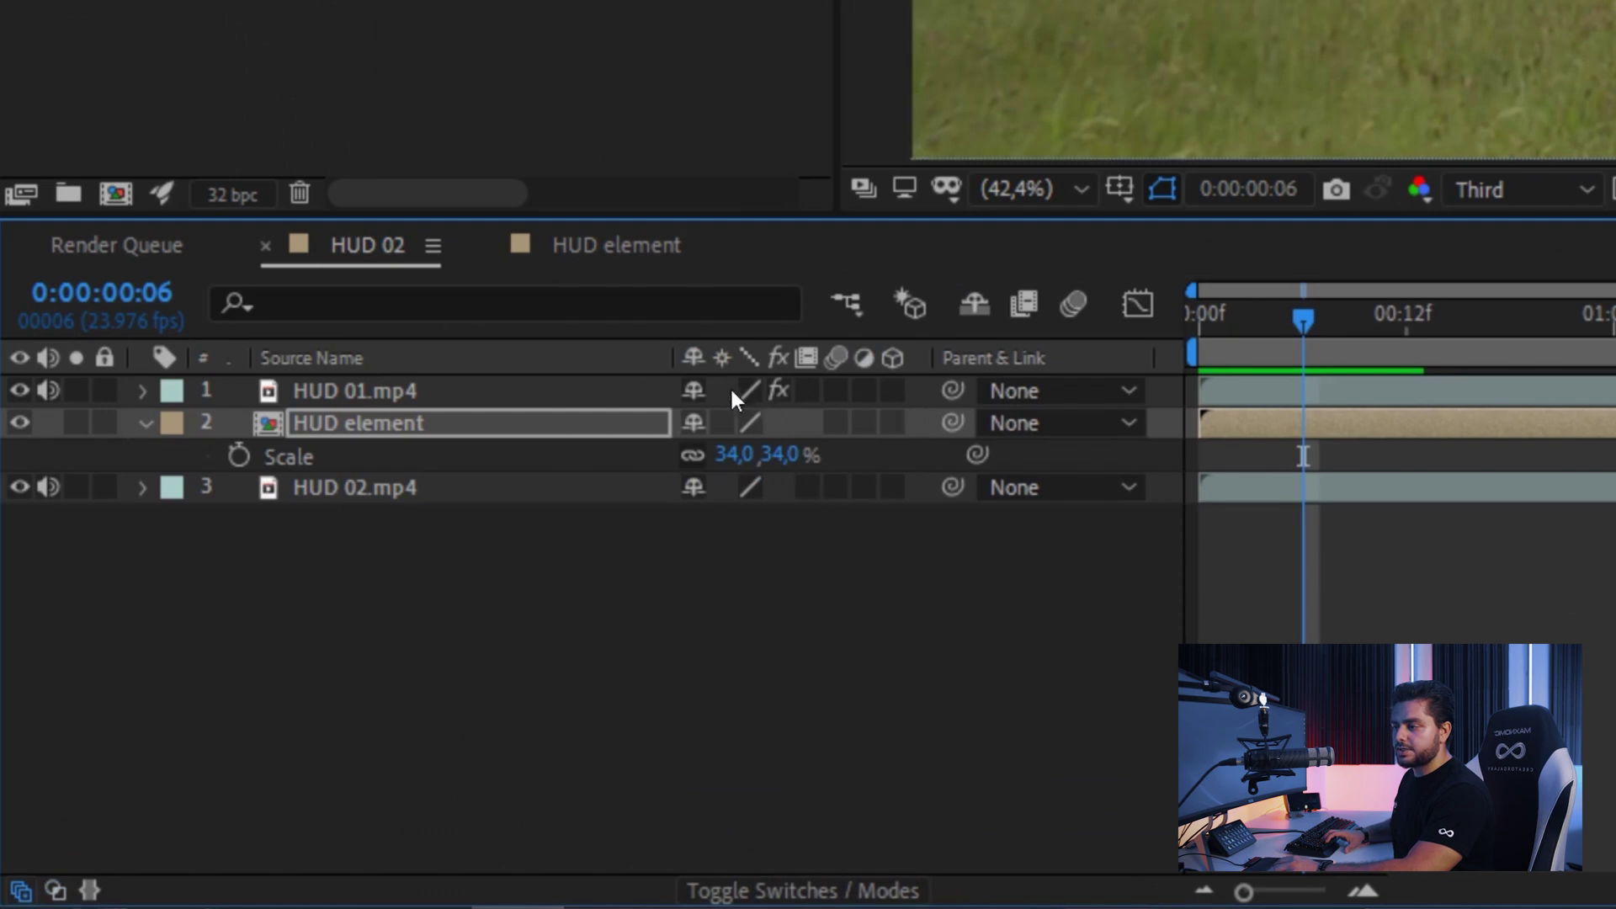
pyautogui.press('Return')
pyautogui.click(720, 420)
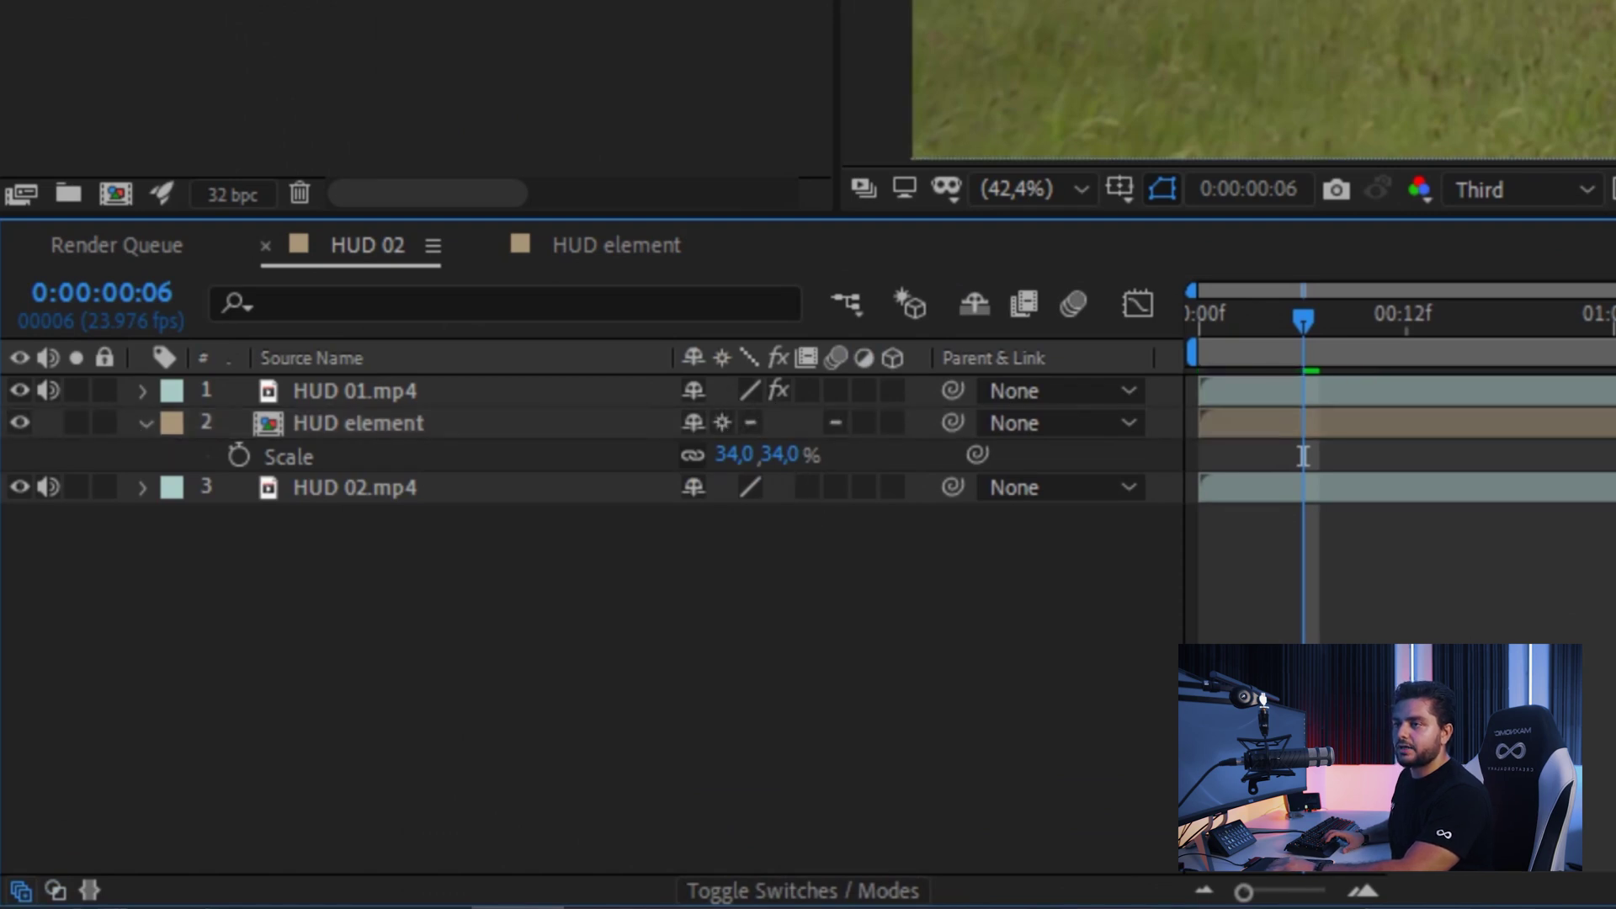
# Add Camera 1 and Null 1 to HUD 02 and parent the camera to the null
pyautogui.click(723, 421)
pyautogui.rightClick(619, 623)
pyautogui.moveTo(709, 213)
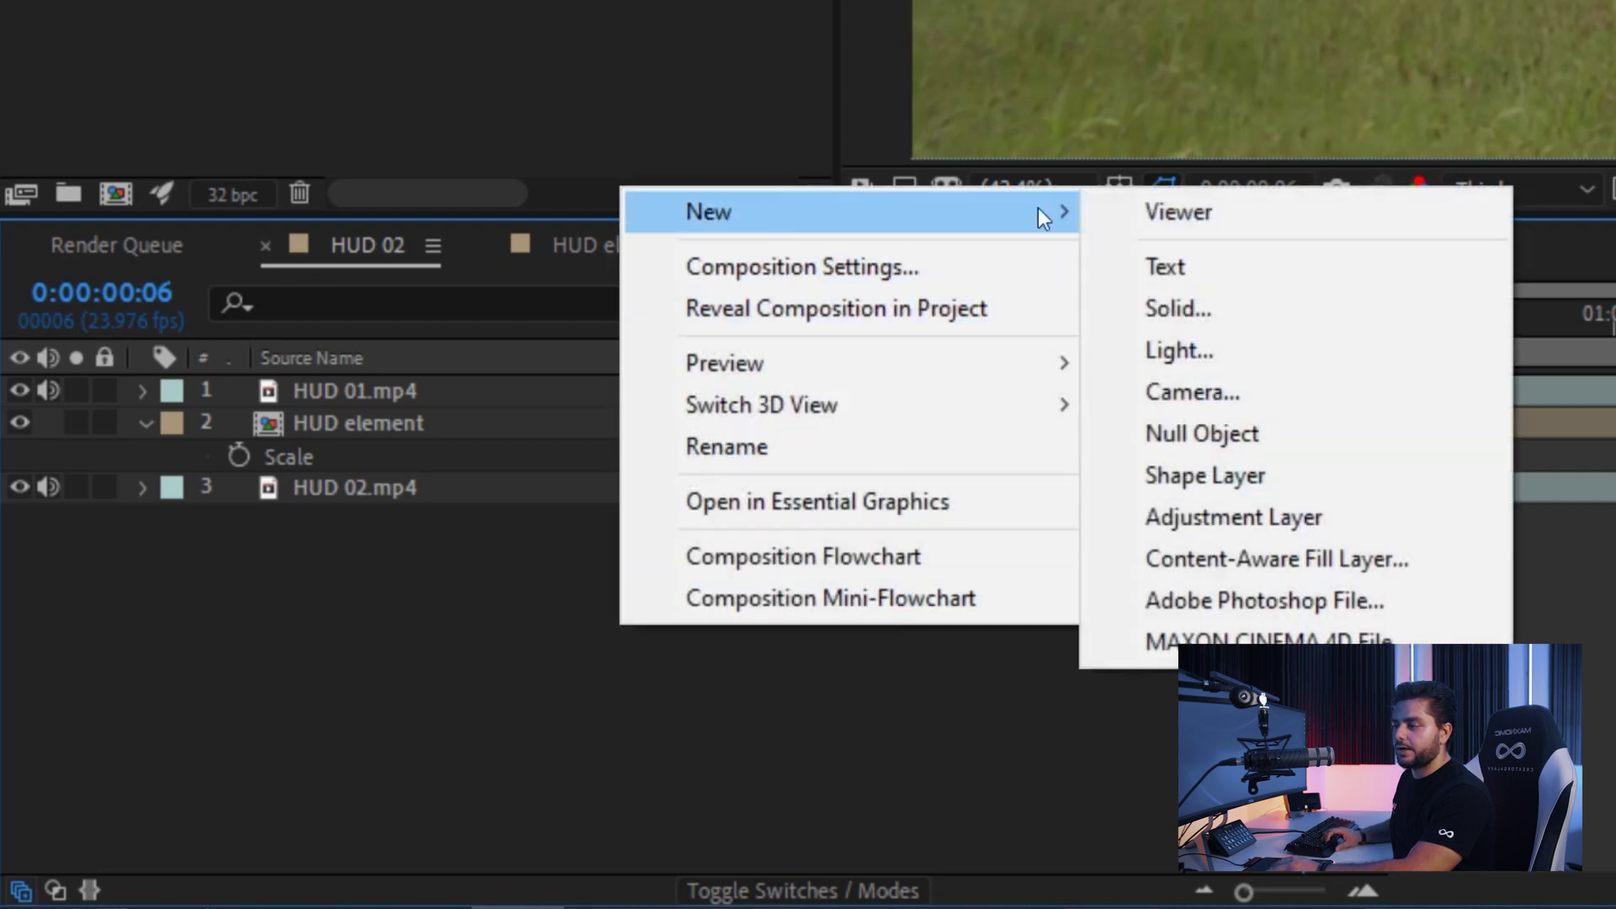
pyautogui.click(1222, 386)
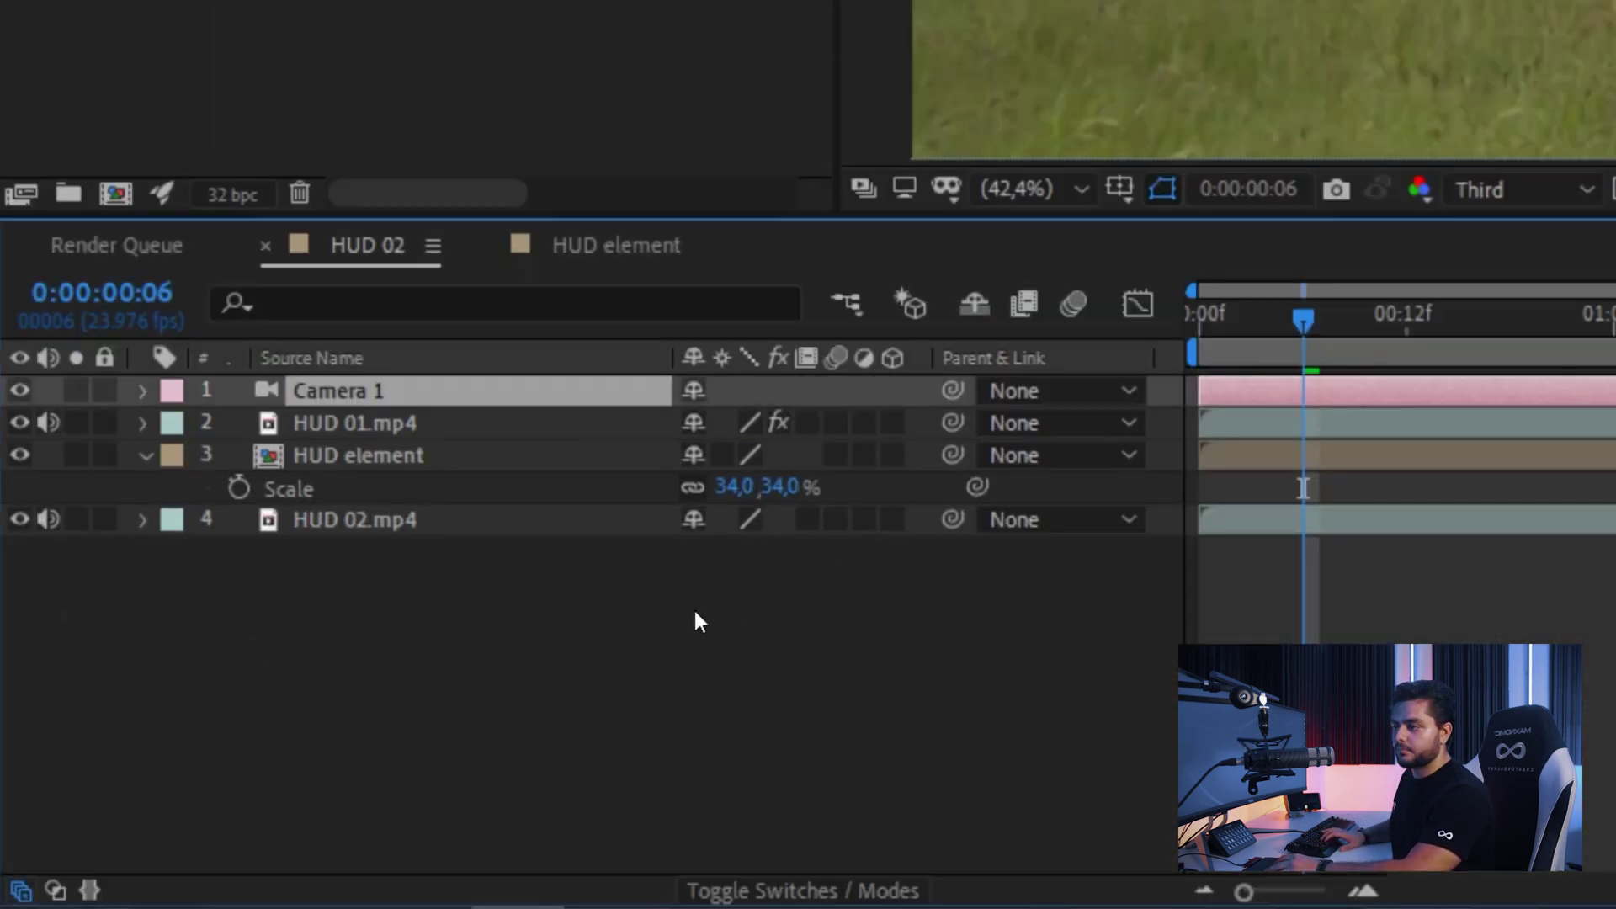
pyautogui.rightClick(688, 618)
pyautogui.moveTo(770, 204)
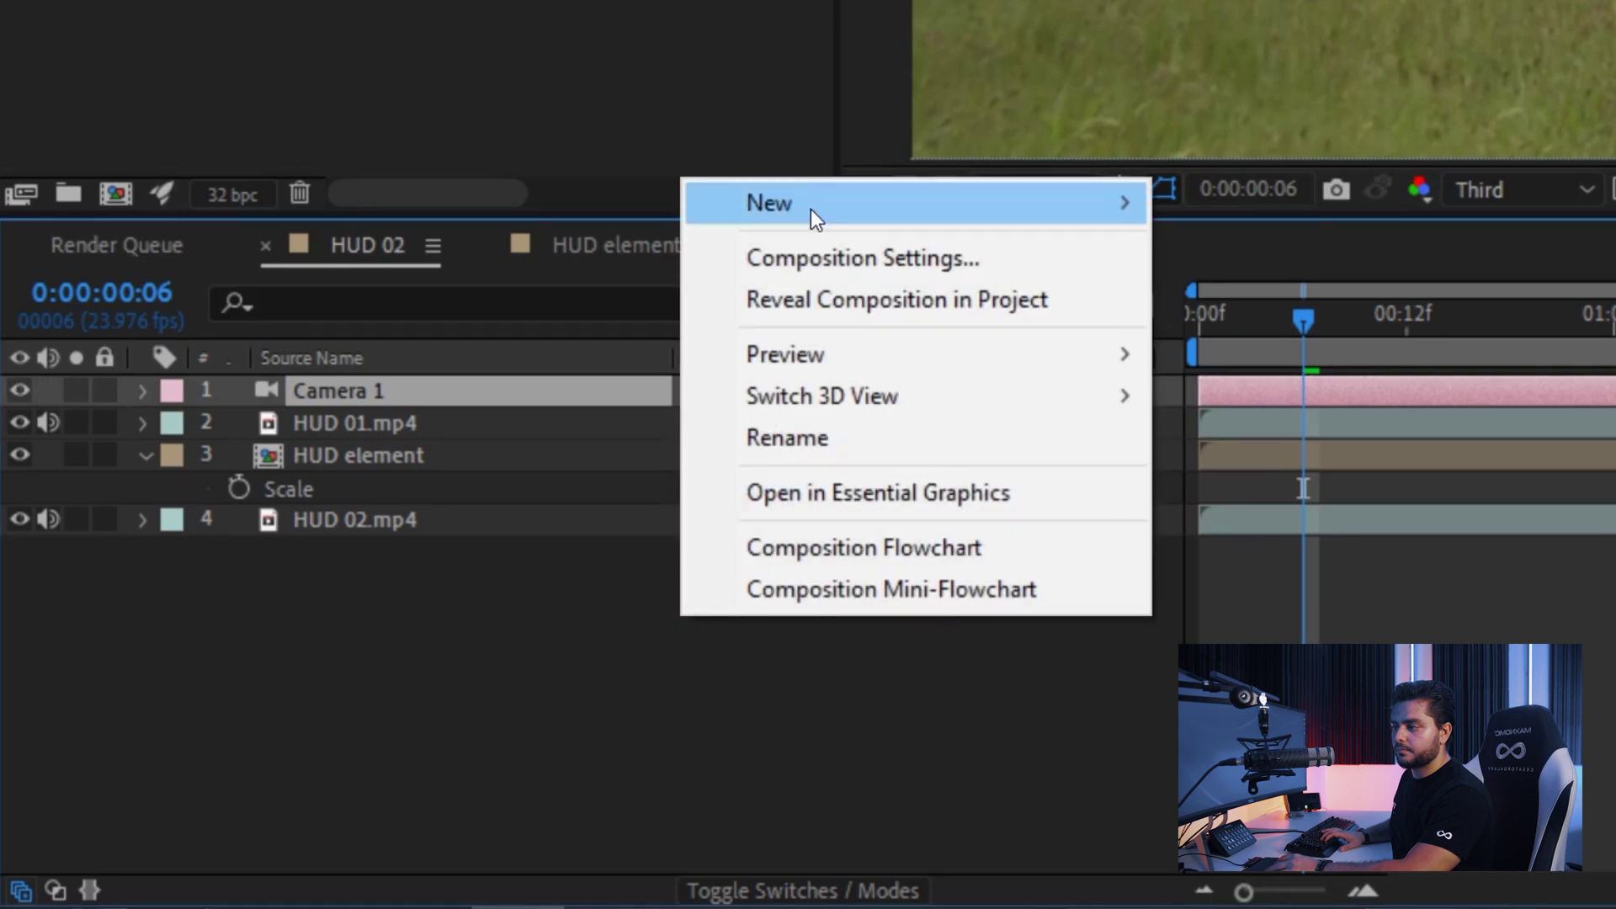
pyautogui.click(1351, 426)
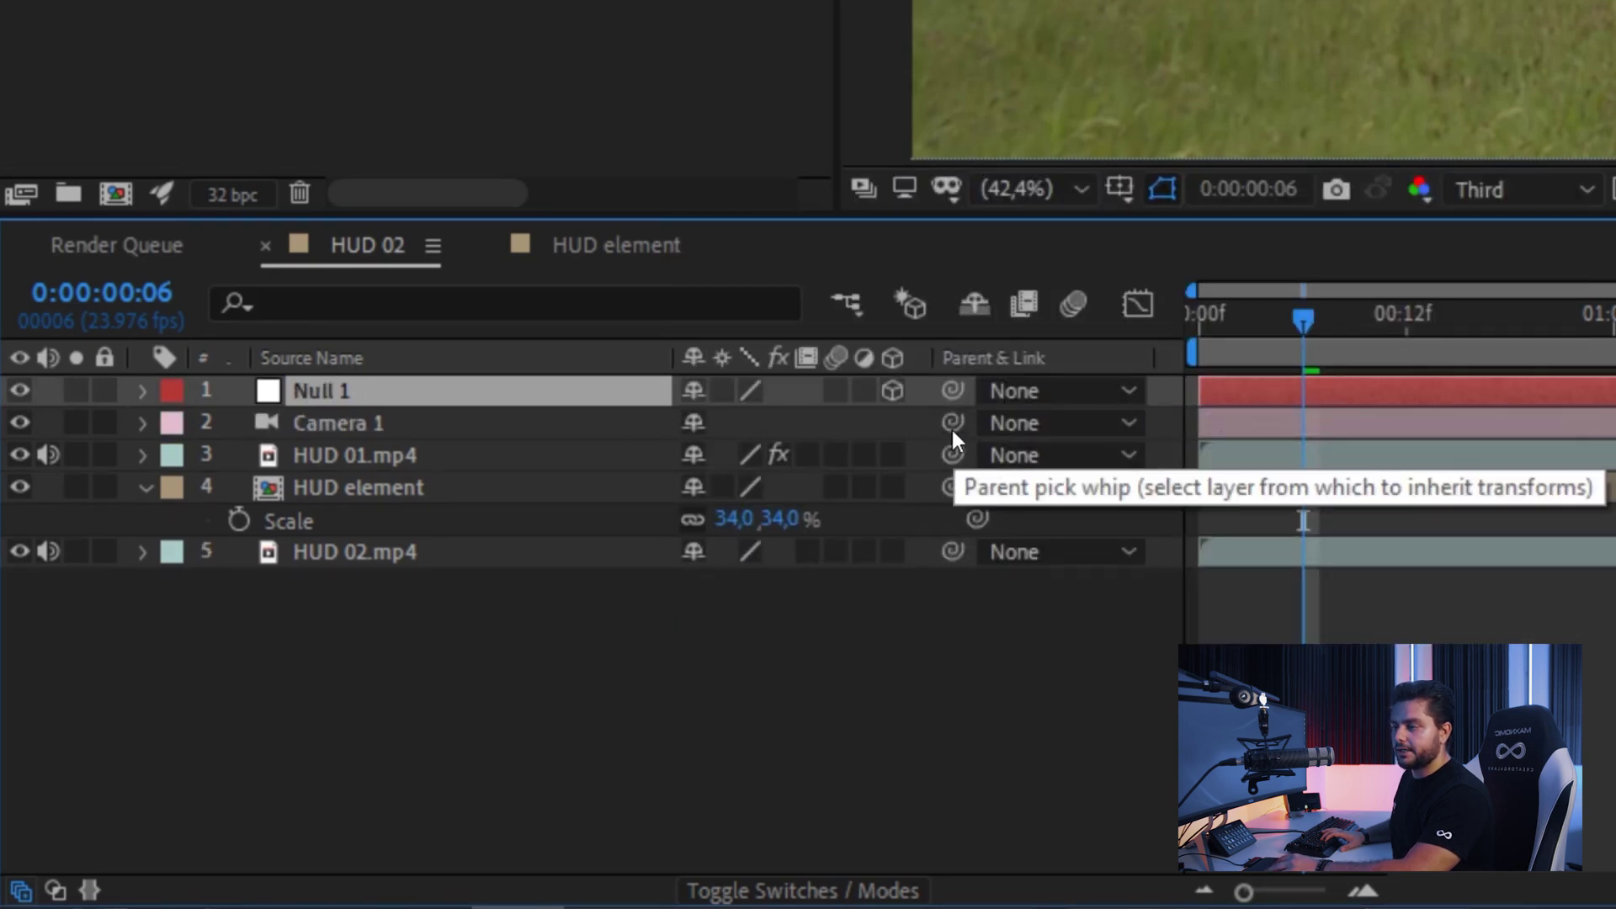
pyautogui.moveTo(951, 428); pyautogui.dragTo(619, 393)
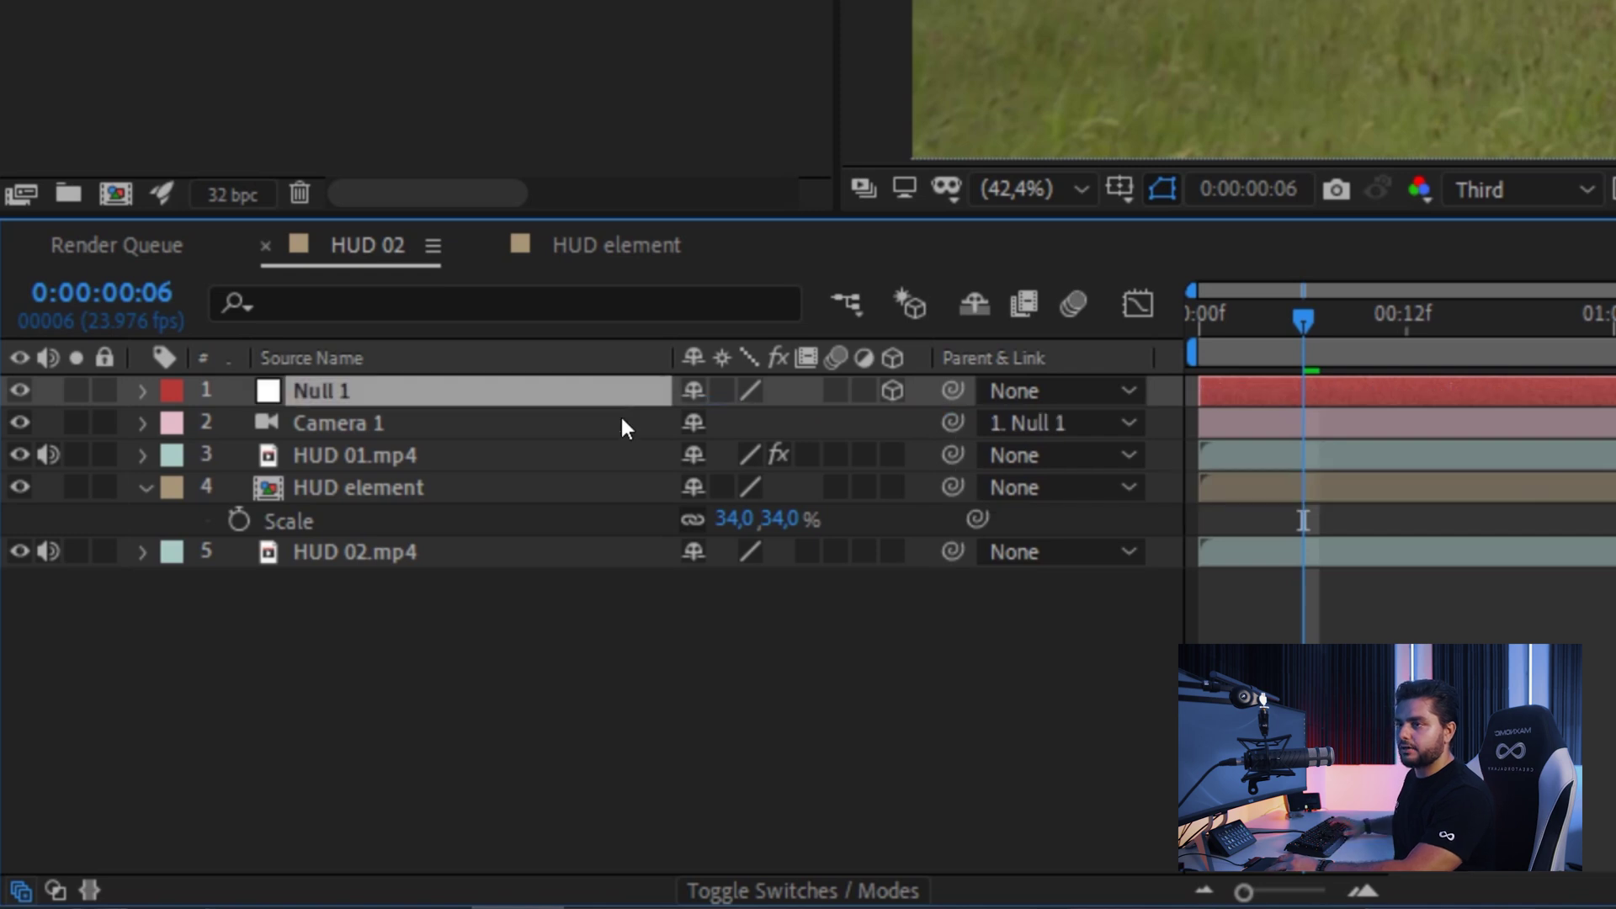
# Scrub Null 1's orientation so the HUD card faces the camera
pyautogui.press('r')
pyautogui.moveTo(739, 421); pyautogui.dragTo(774, 422)
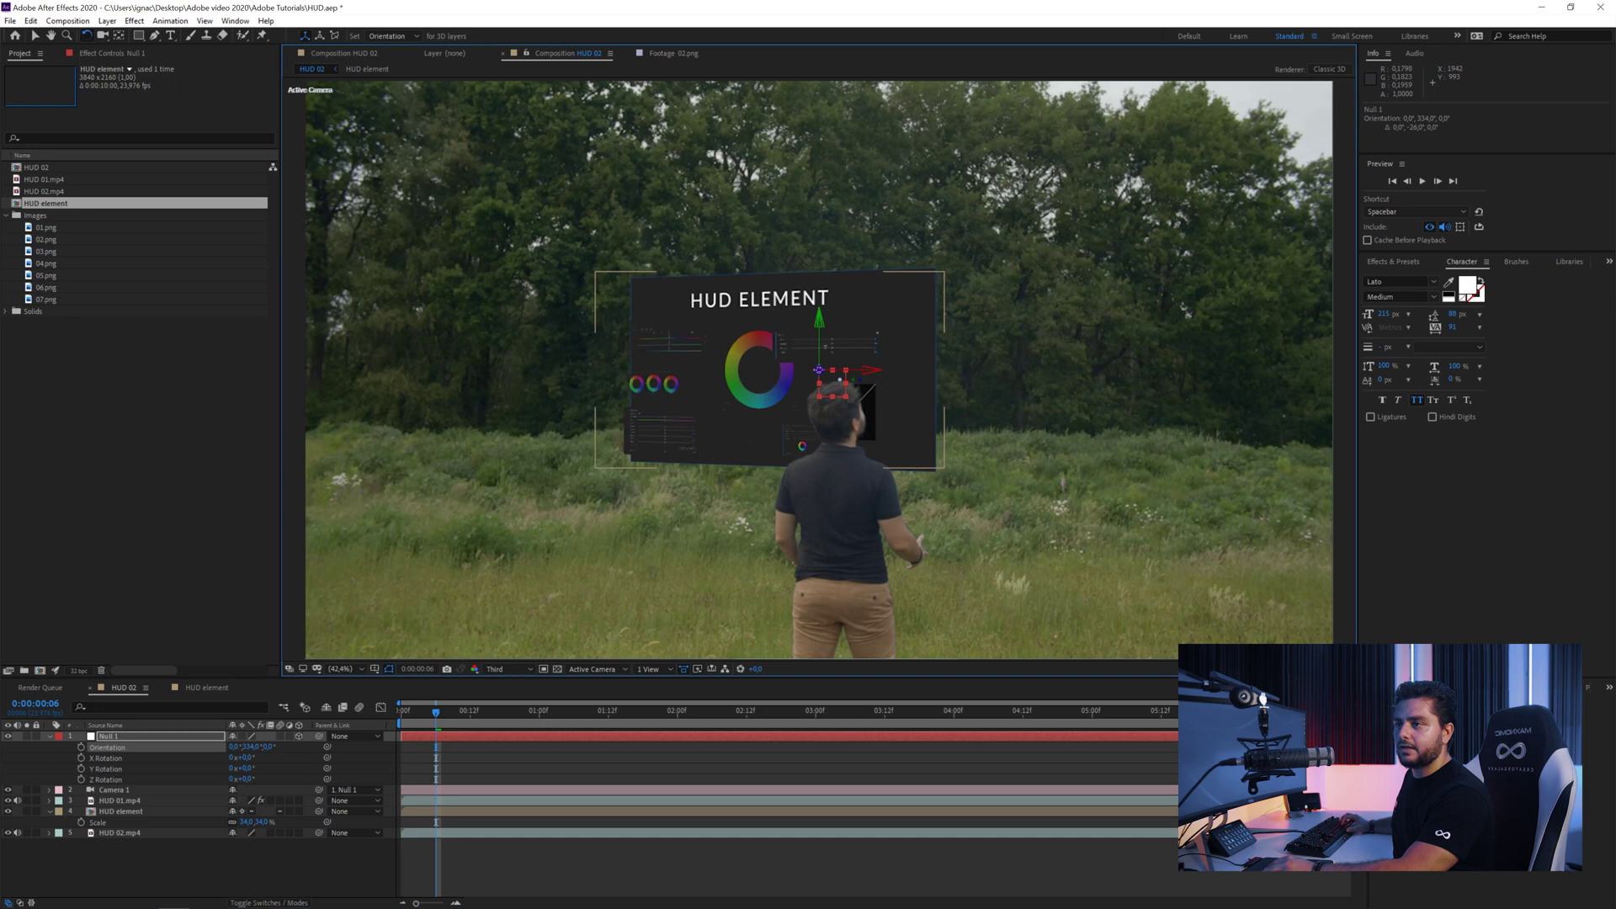
pyautogui.moveTo(1253, 369); pyautogui.dragTo(1281, 366)
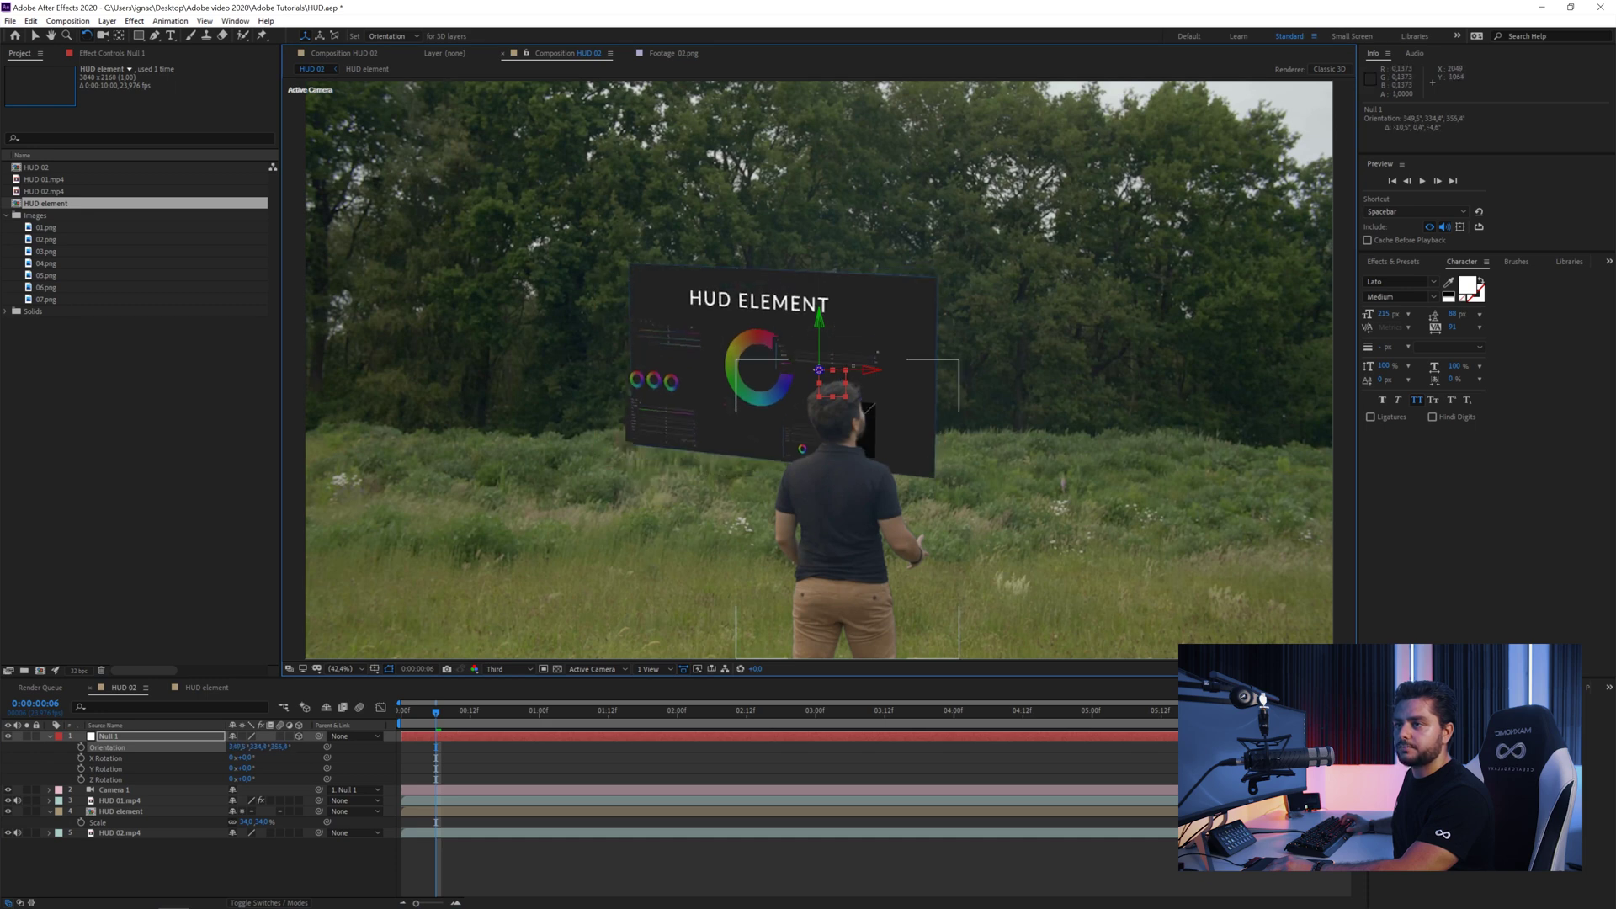
pyautogui.moveTo(820, 370); pyautogui.dragTo(906, 318)
pyautogui.press('v')
pyautogui.click(908, 318)
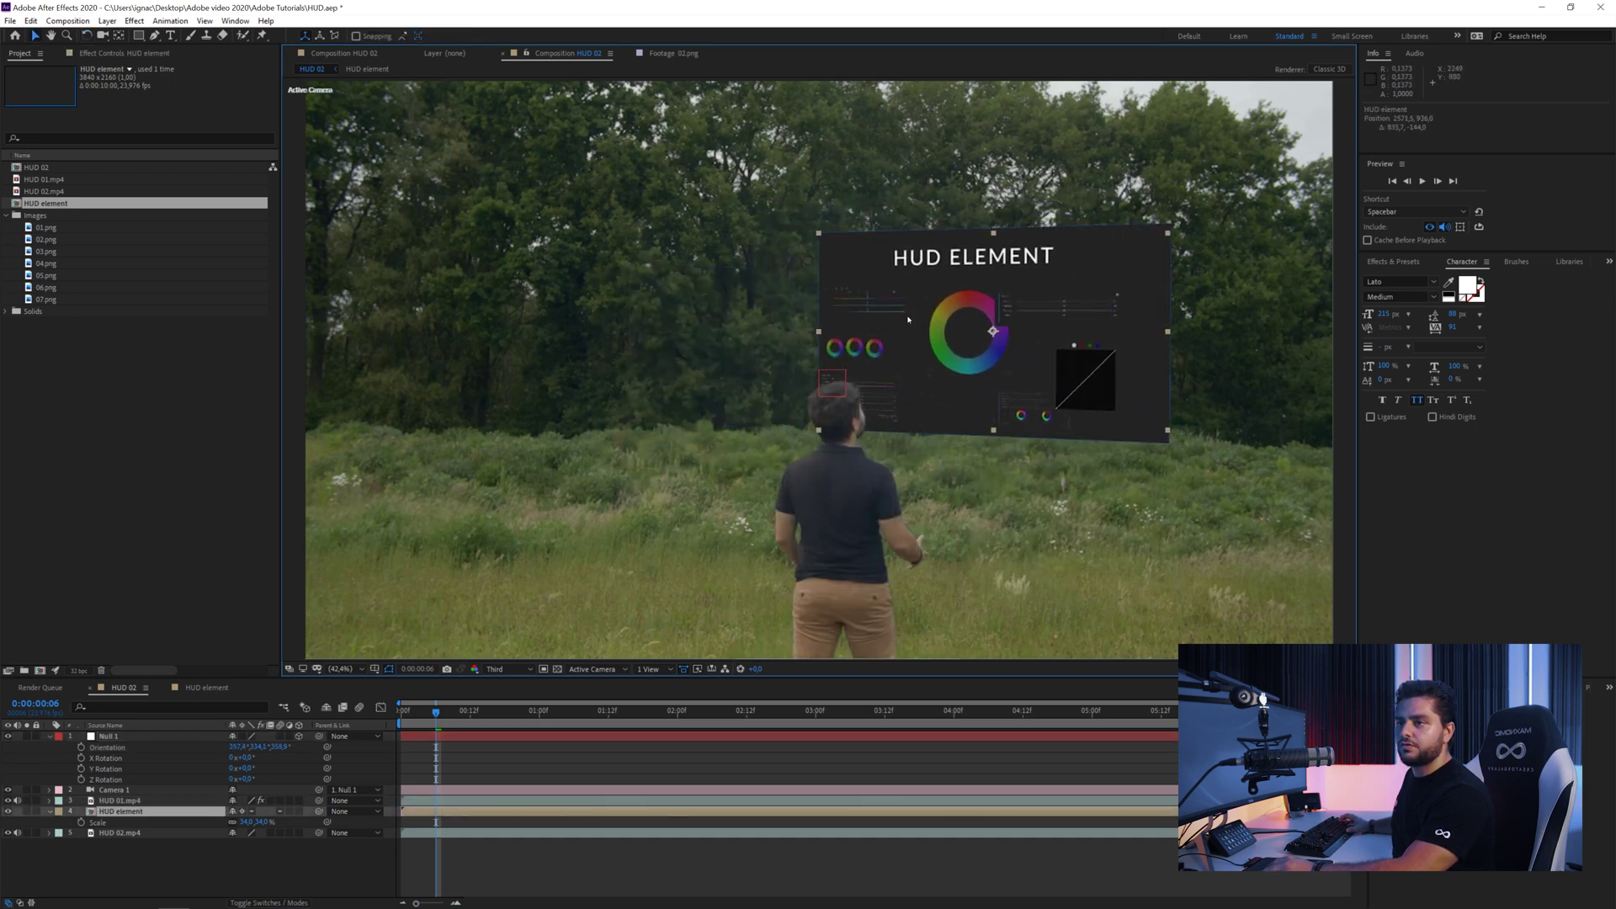
# Show the Modes column and open the HUD element layer's blending choices
pyautogui.click(263, 902)
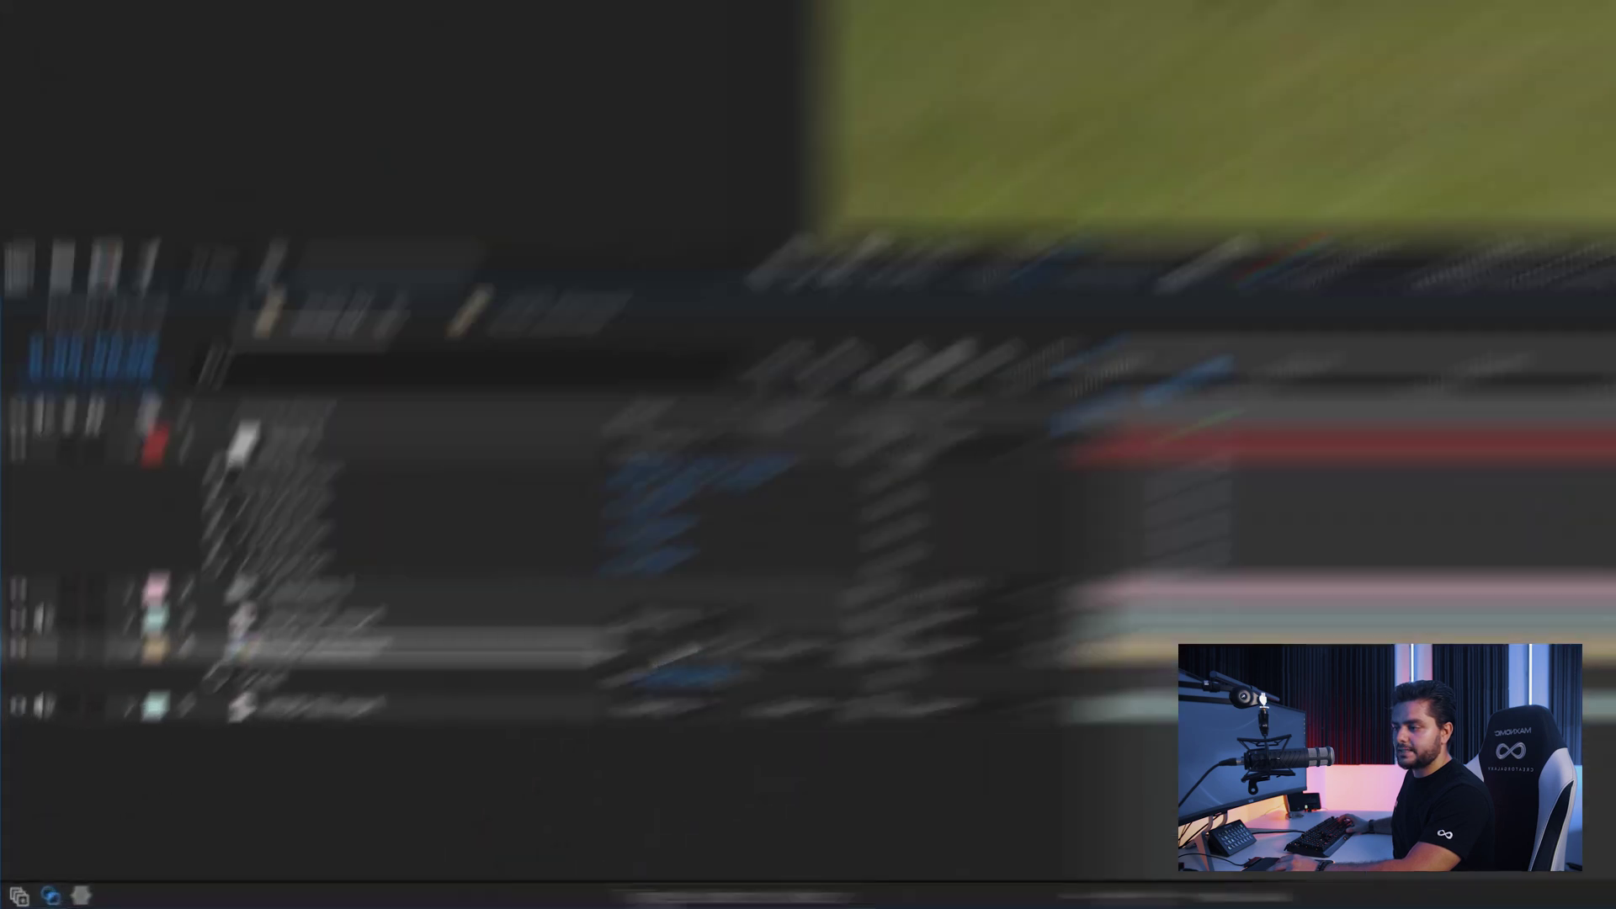
pyautogui.click(248, 812)
pyautogui.click(882, 314)
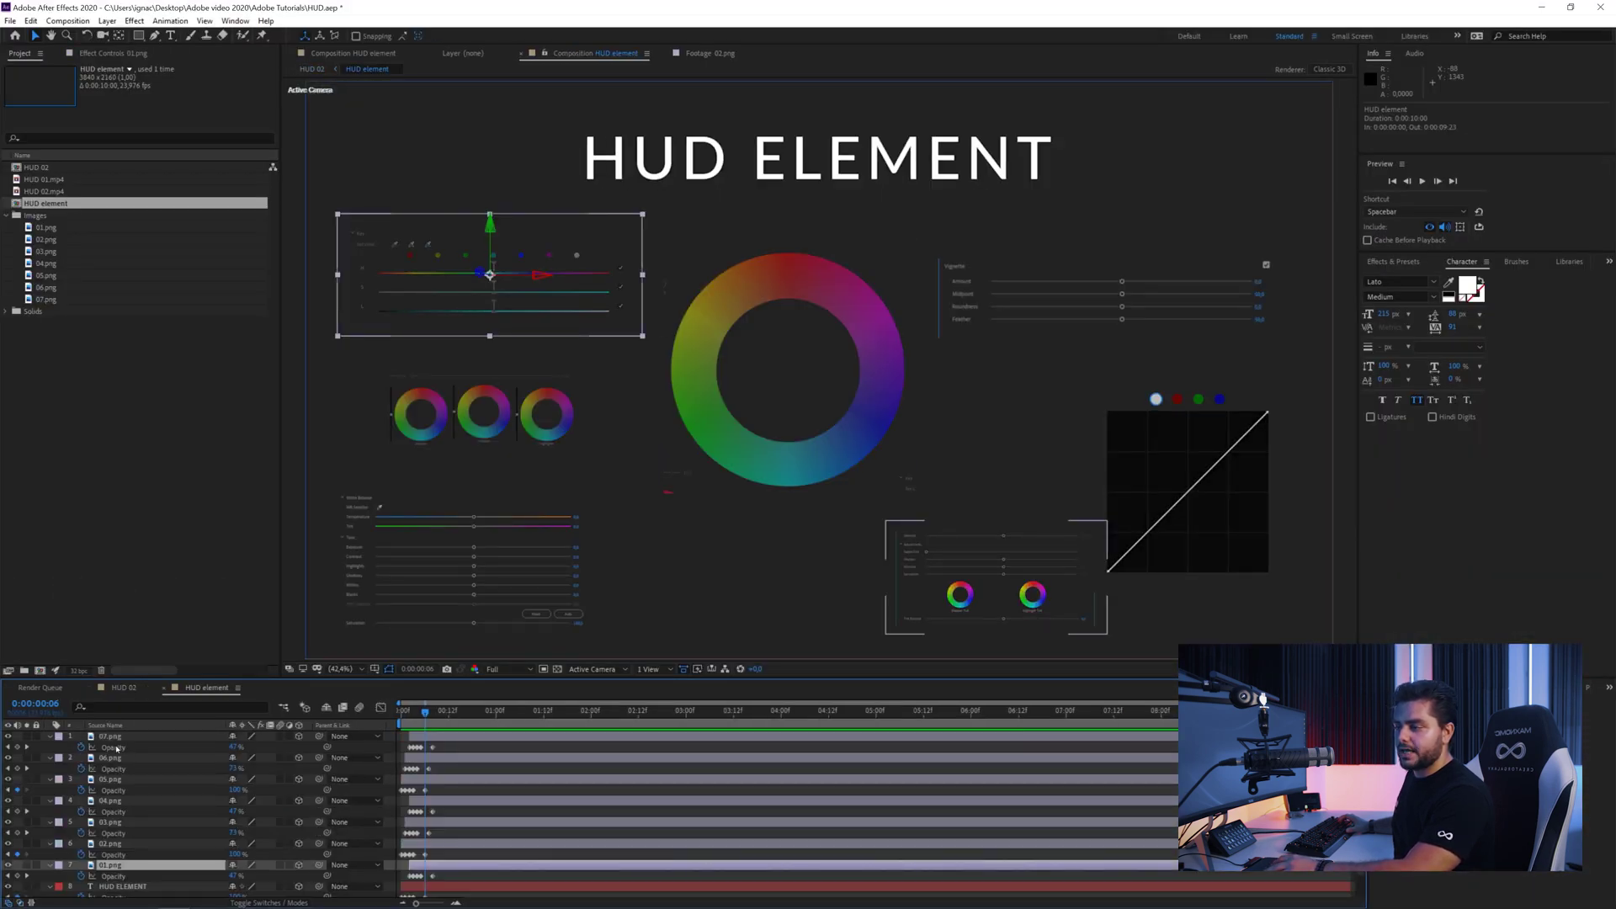
# Set every layer in the HUD element comp to the Add blending mode
pyautogui.click(114, 738)
pyautogui.hotkey('ctrl', 'a')
pyautogui.click(260, 904)
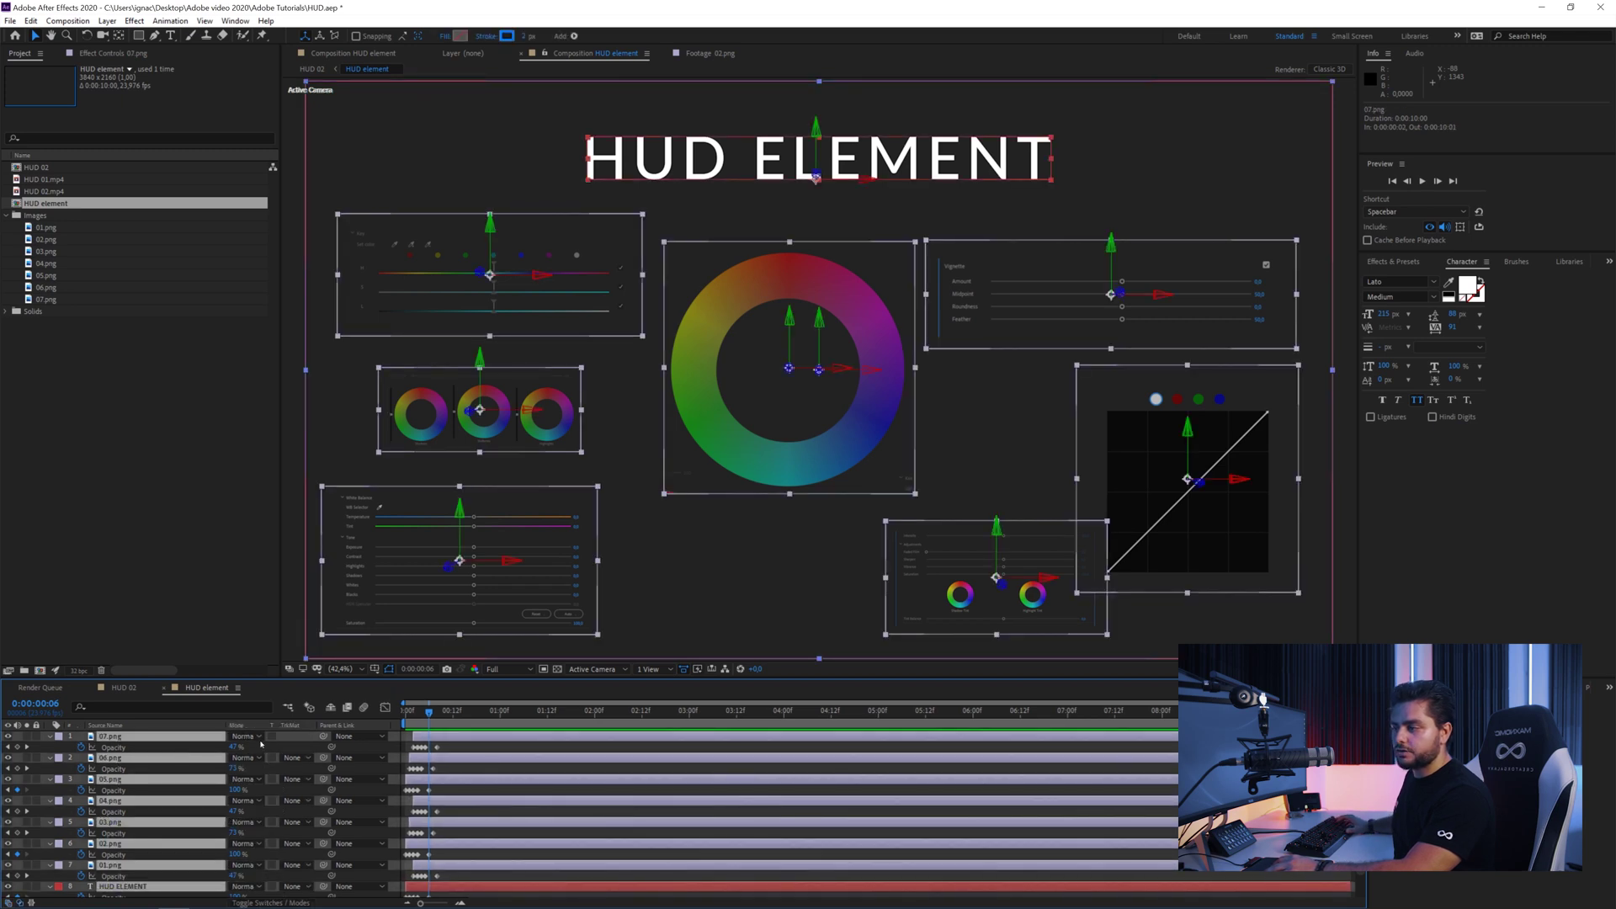
pyautogui.click(243, 736)
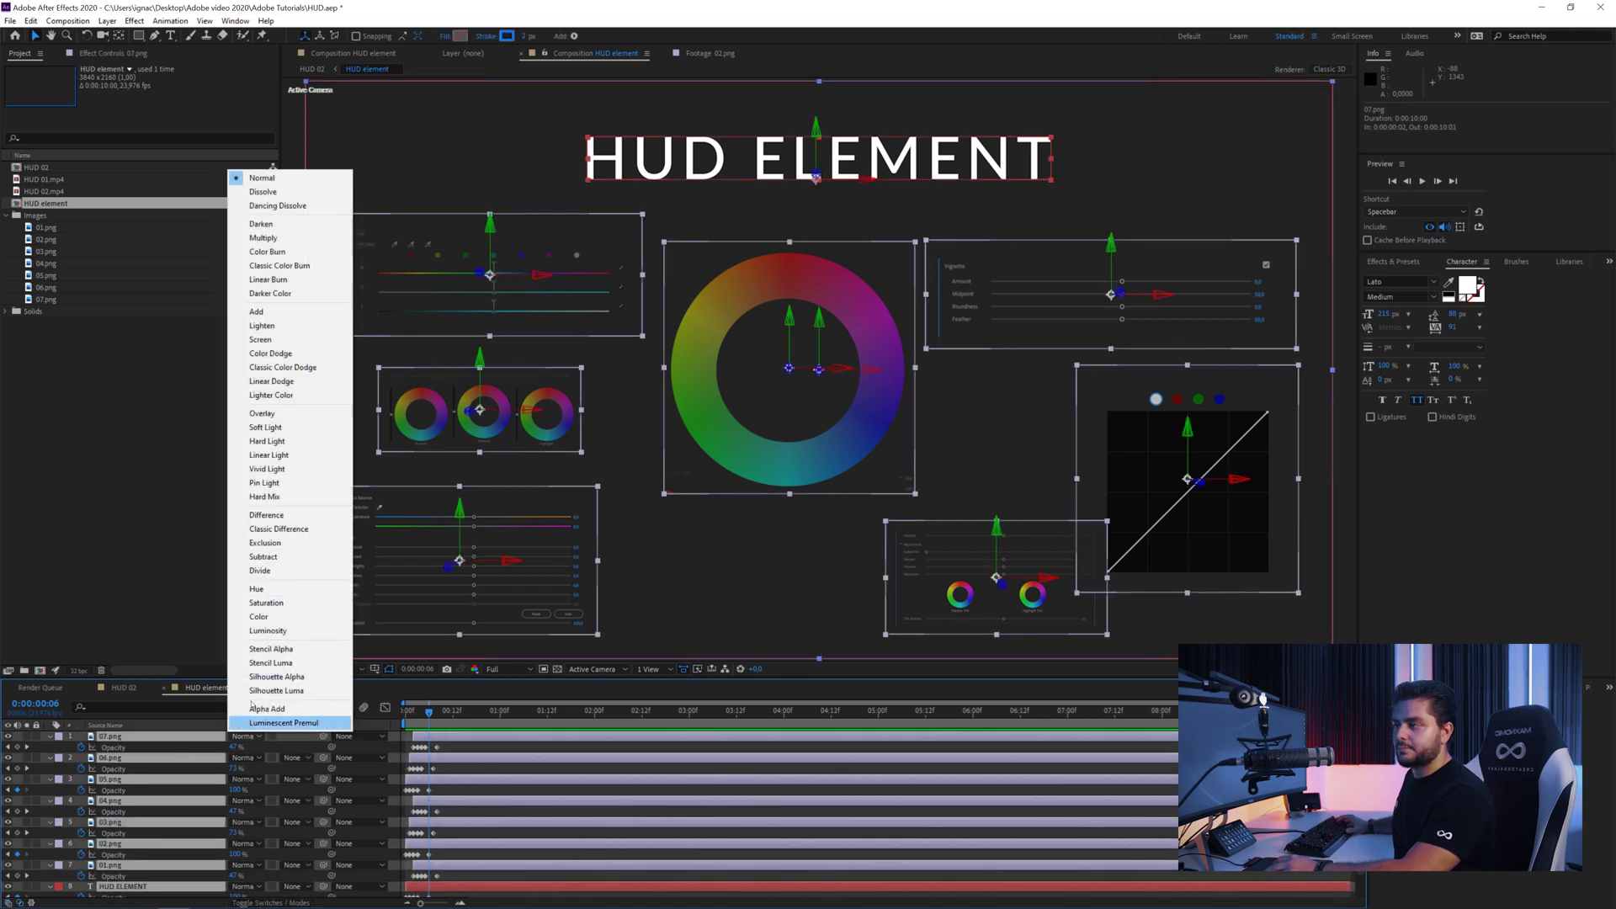
pyautogui.click(288, 315)
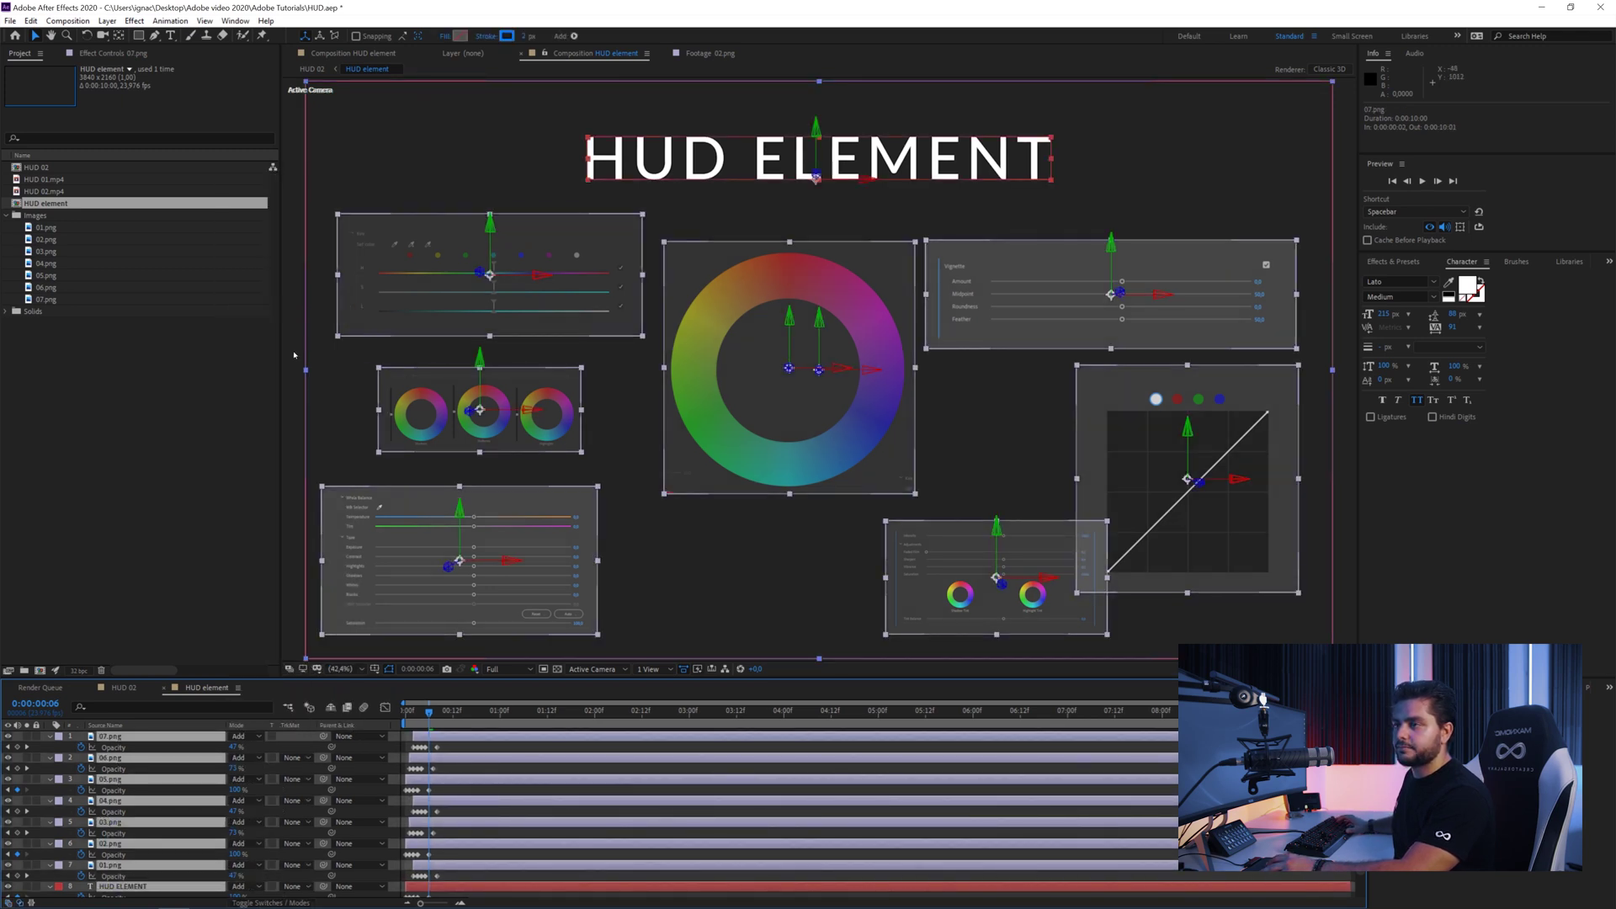
# Return to HUD 02 and preview the additive HUD over the field footage
pyautogui.click(312, 69)
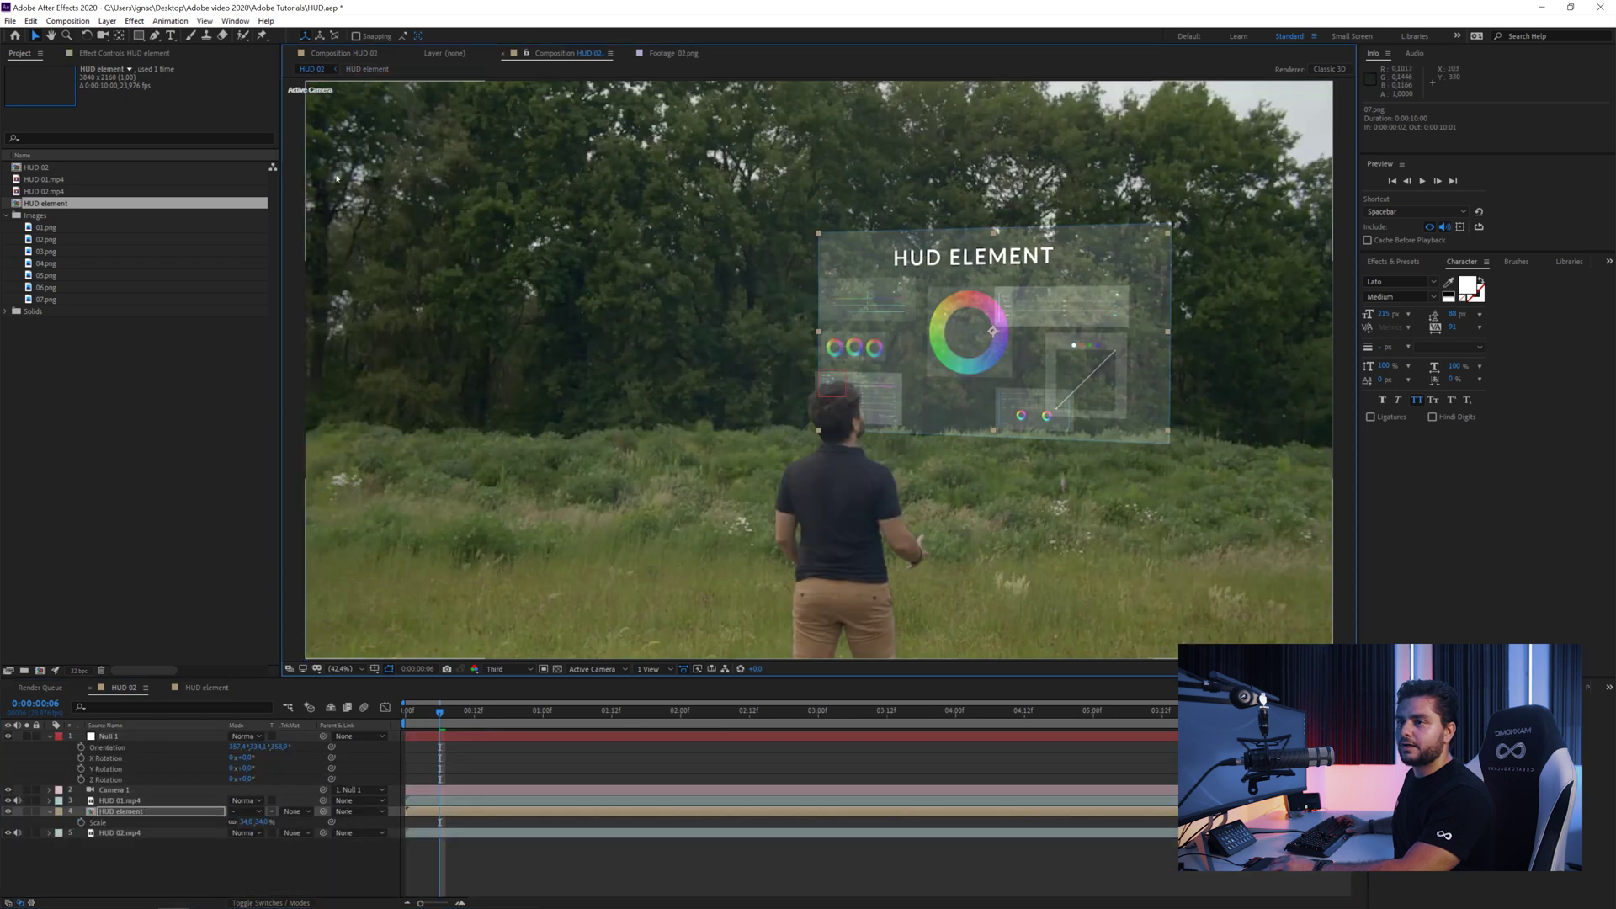
pyautogui.click(789, 762)
pyautogui.press('space')
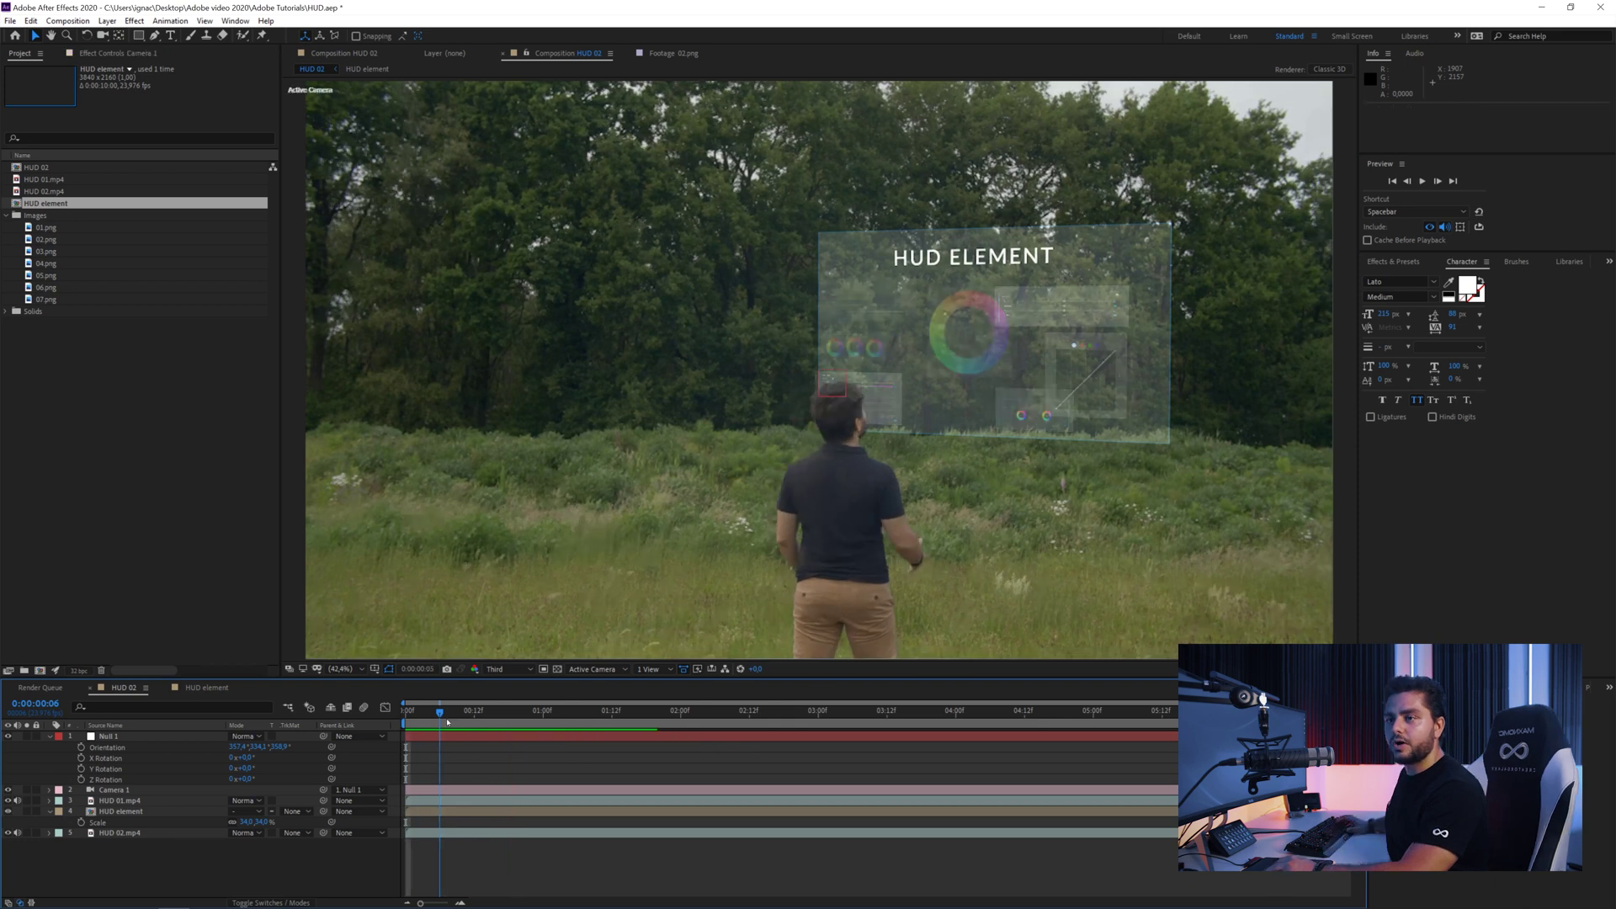
# Keyframe Null 1's Orientation at the start and a later time so the rig slowly turns
pyautogui.moveTo(578, 725); pyautogui.dragTo(373, 713)
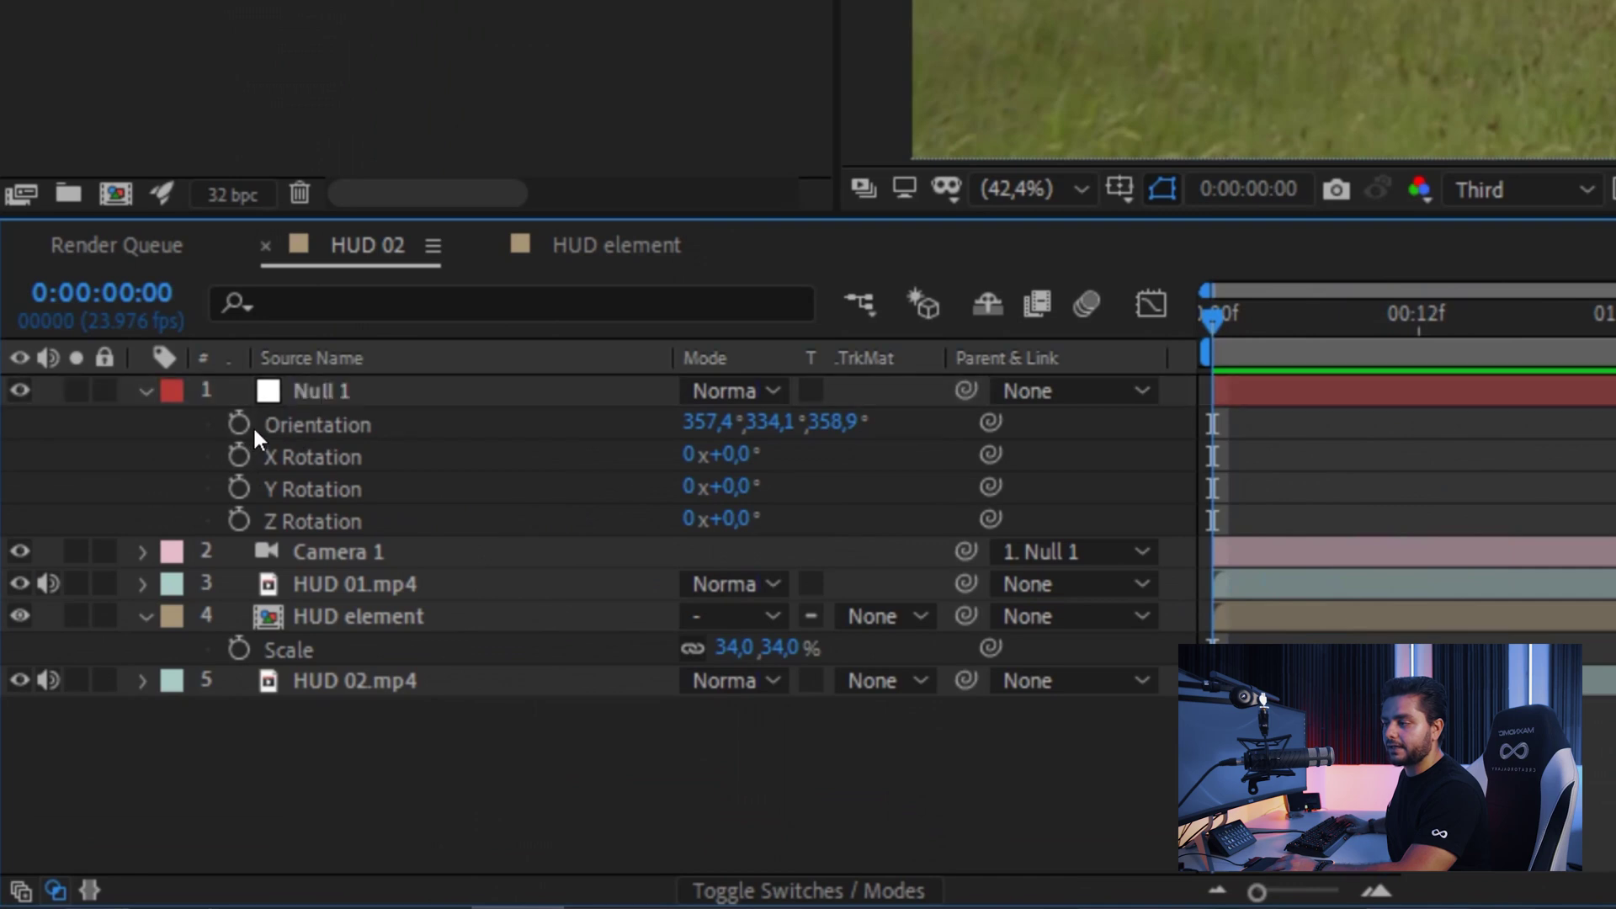
pyautogui.click(239, 426)
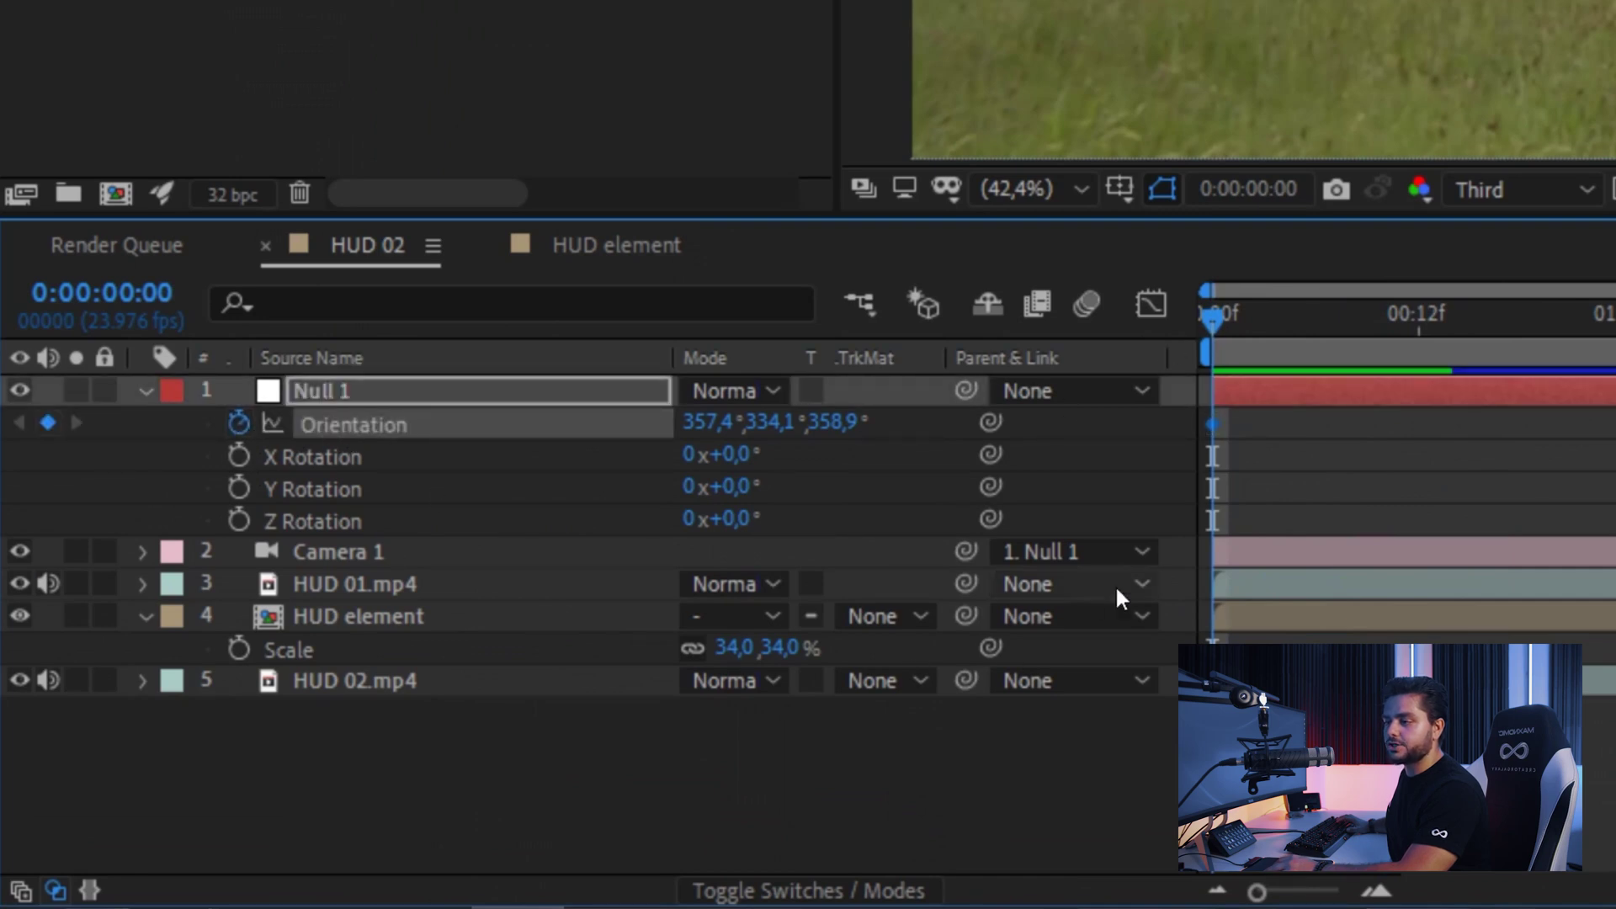
pyautogui.press('space')
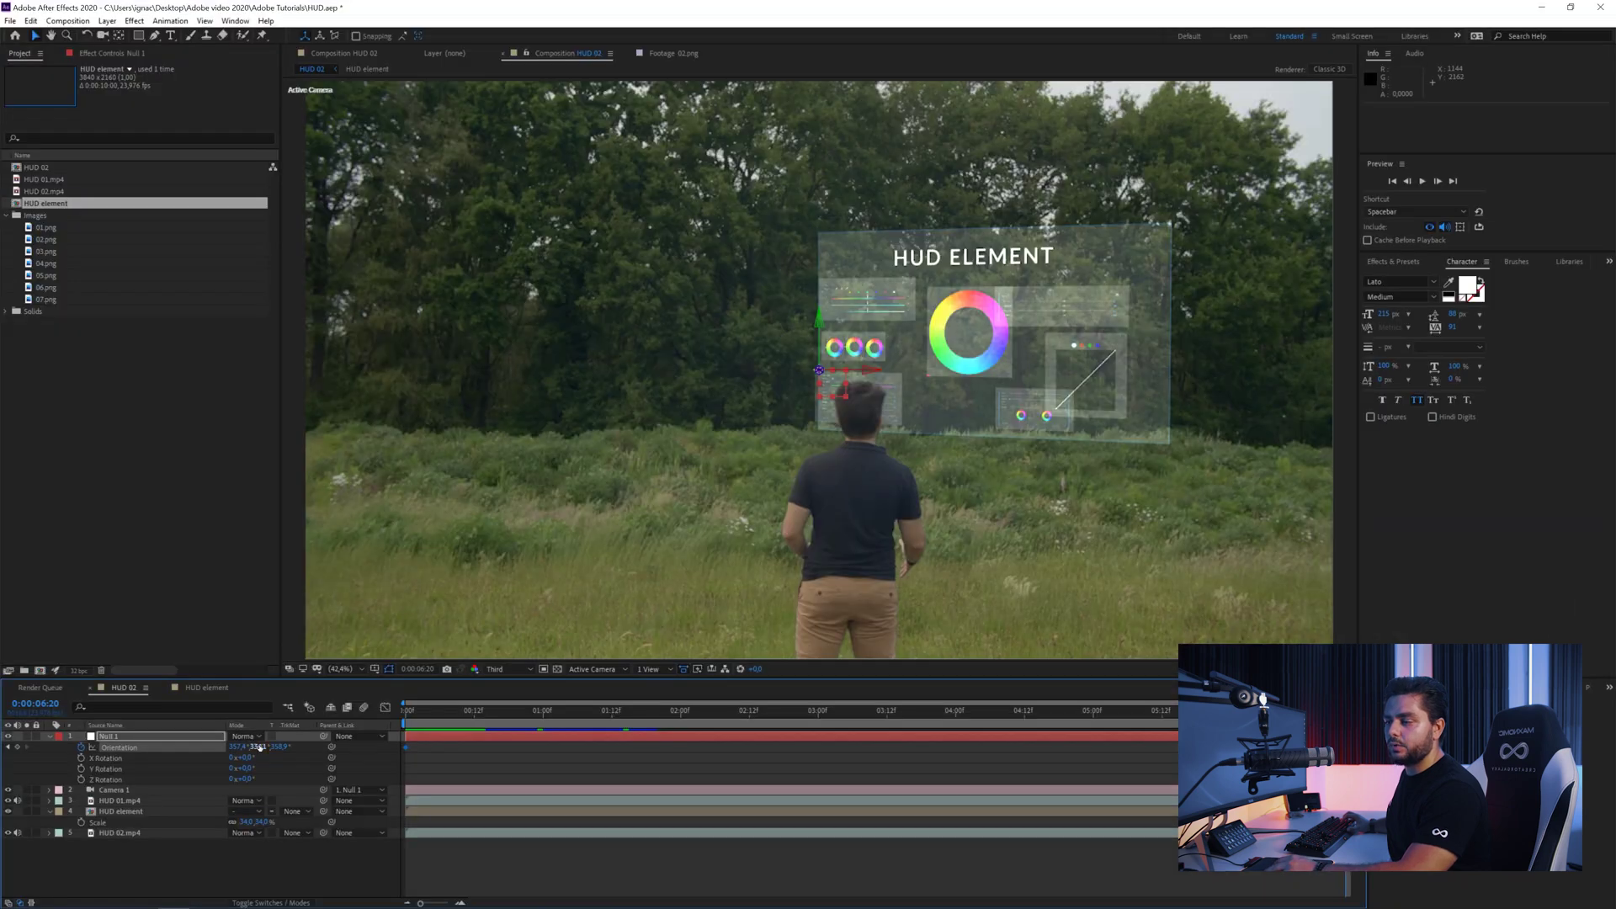
# Nudge the HUD element card left over the trees and preview the animated composite
pyautogui.click(990, 339)
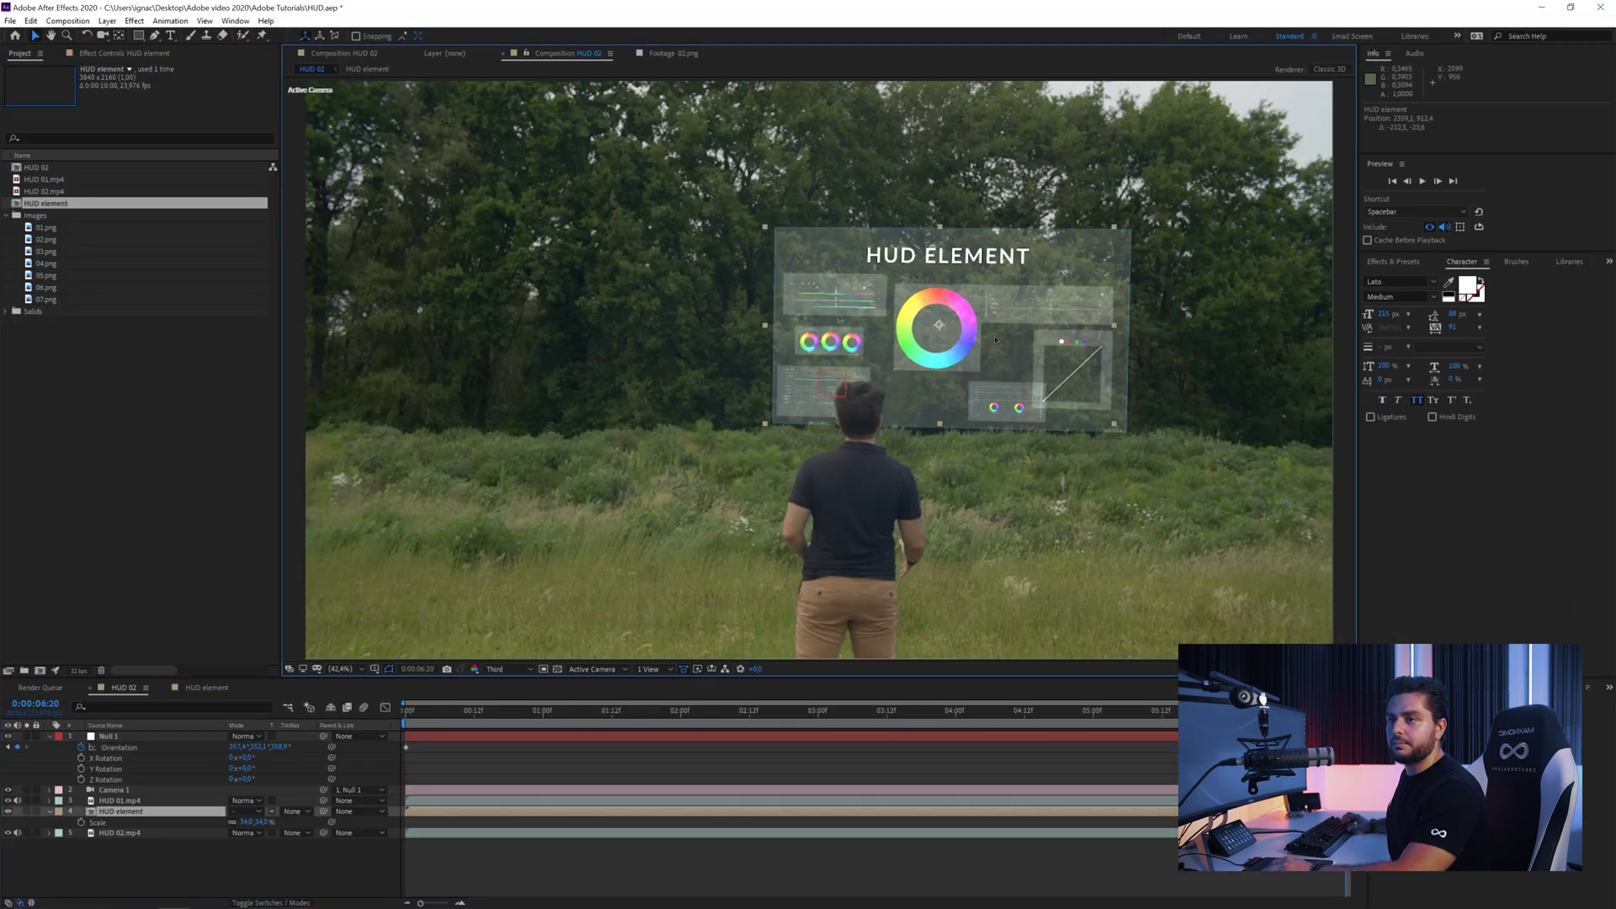
pyautogui.moveTo(992, 340); pyautogui.dragTo(945, 343)
pyautogui.press('space')
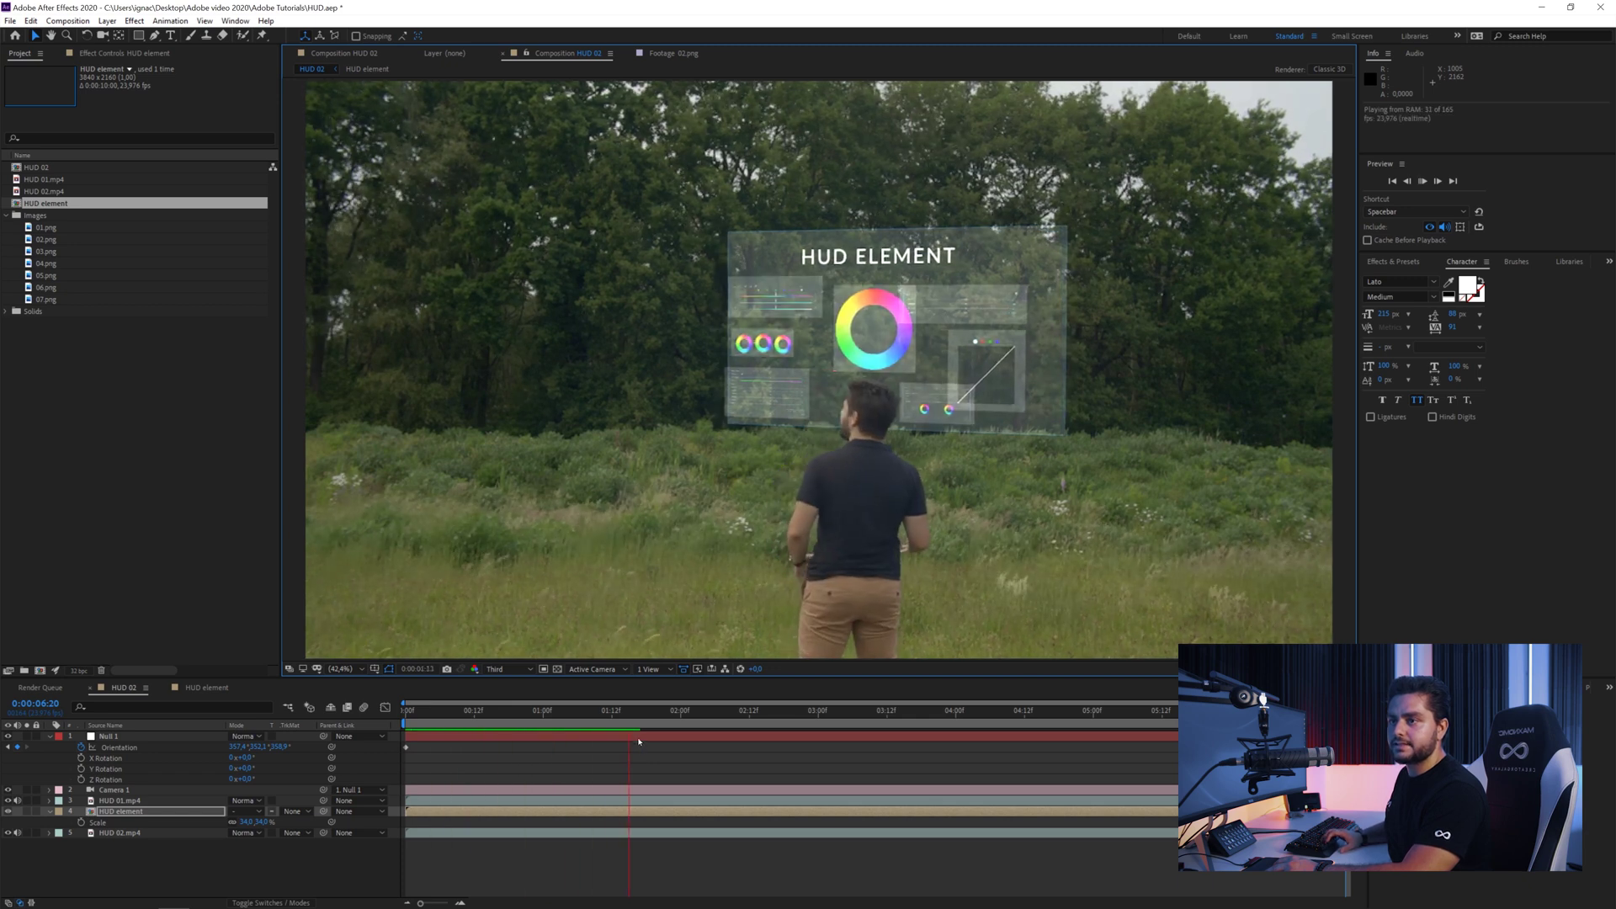
pyautogui.press('space')
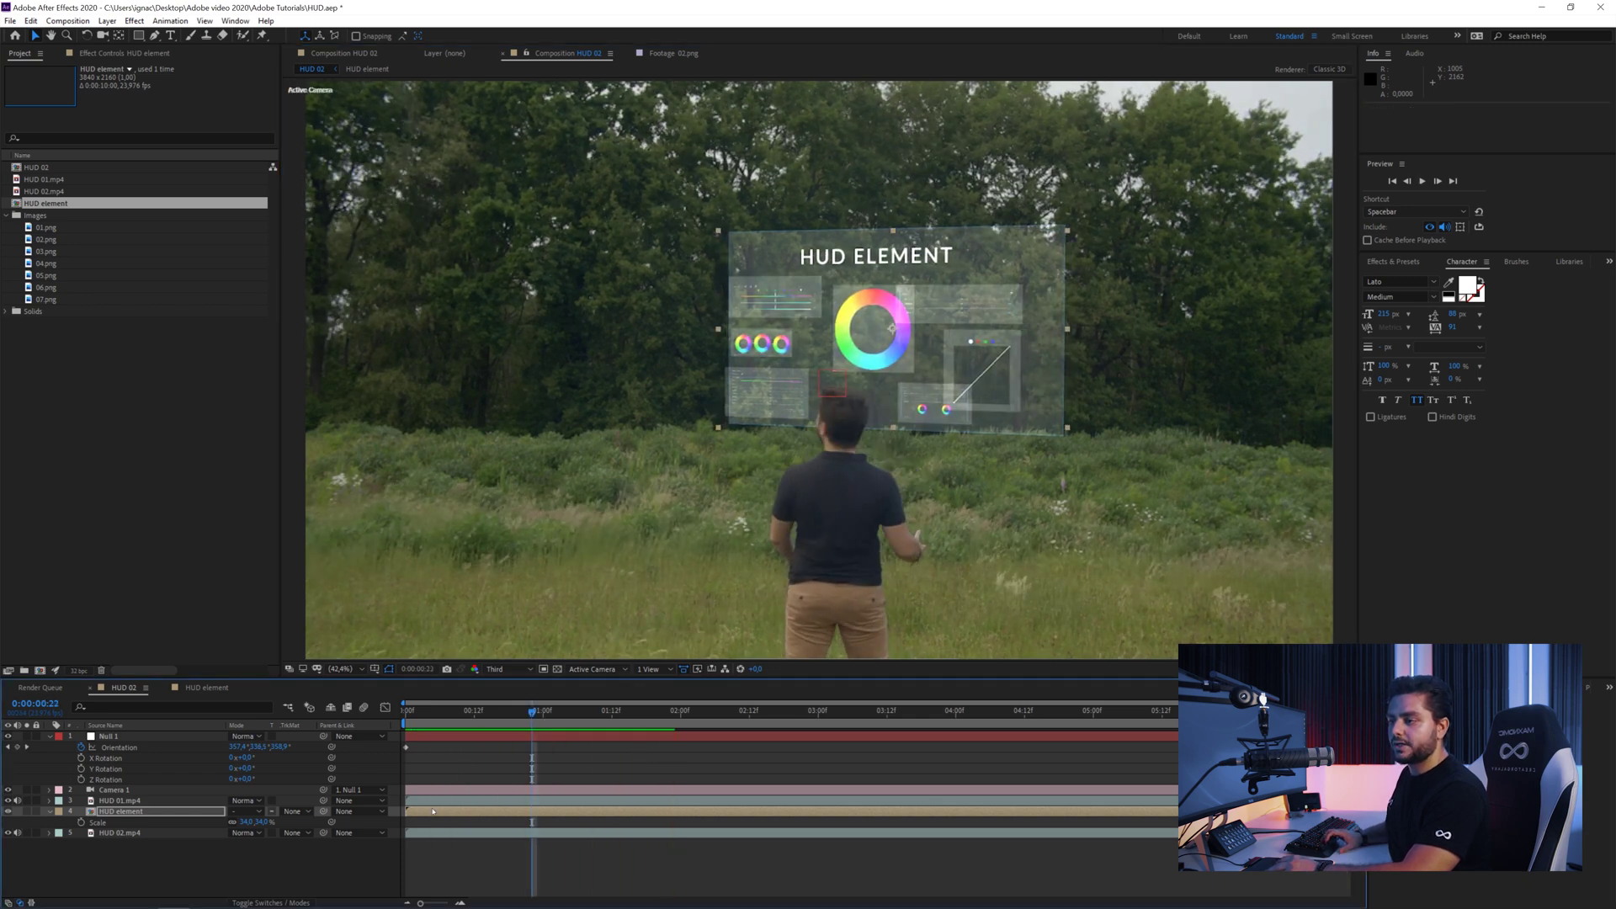
# Delete the Dark Gray Solid 1 background layer inside the HUD element comp
pyautogui.doubleClick(429, 815)
pyautogui.scroll(-2, 331, 770)
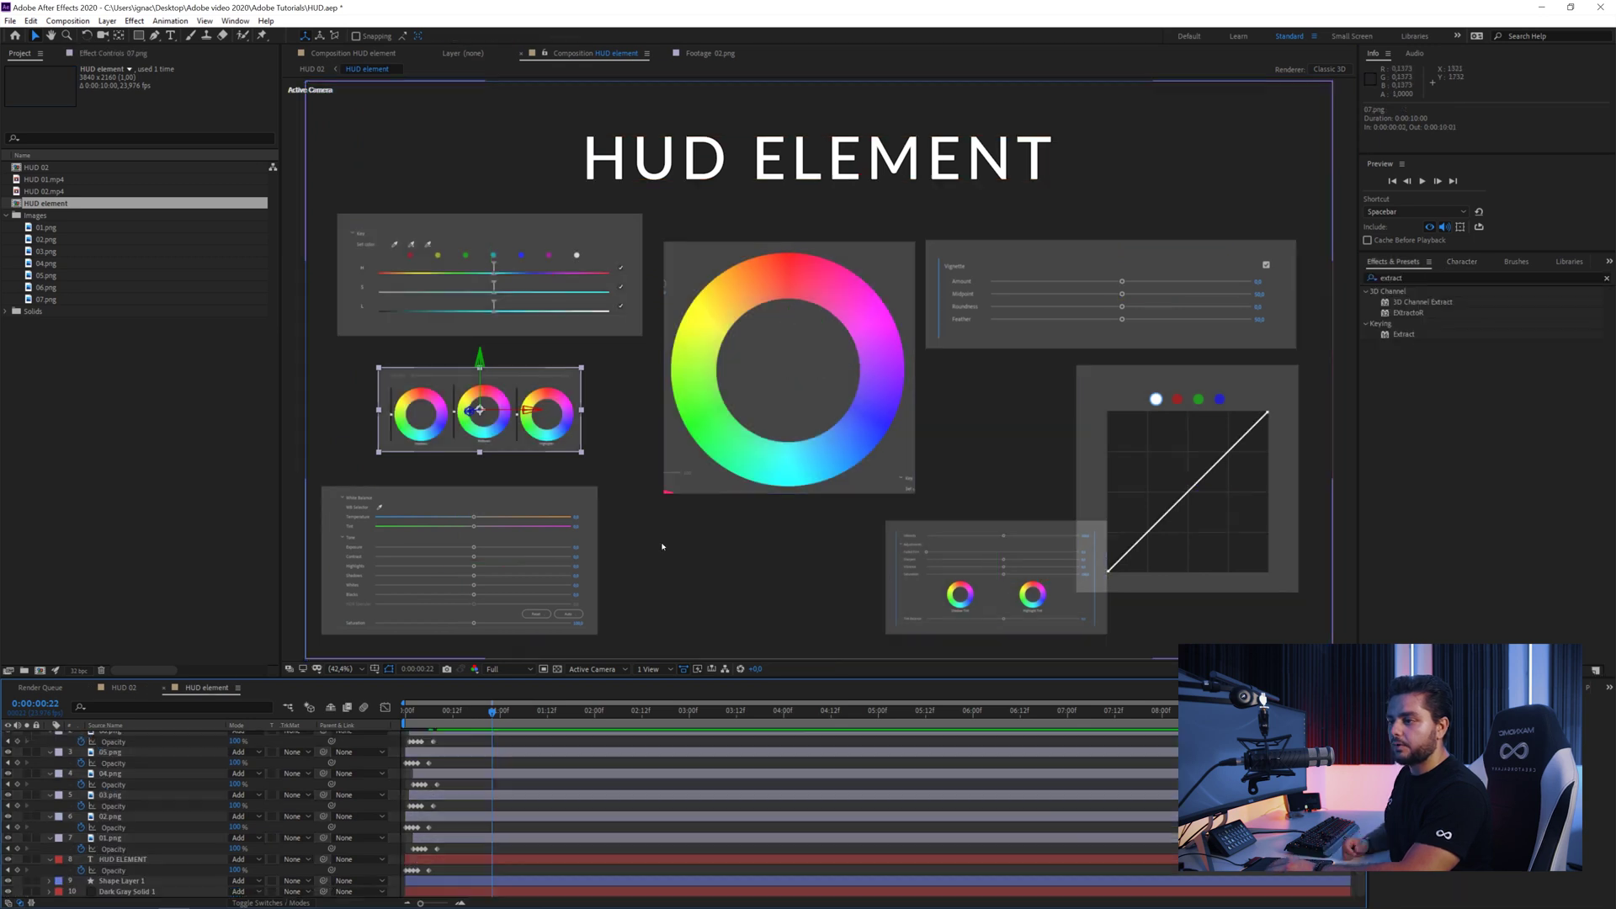
pyautogui.click(133, 892)
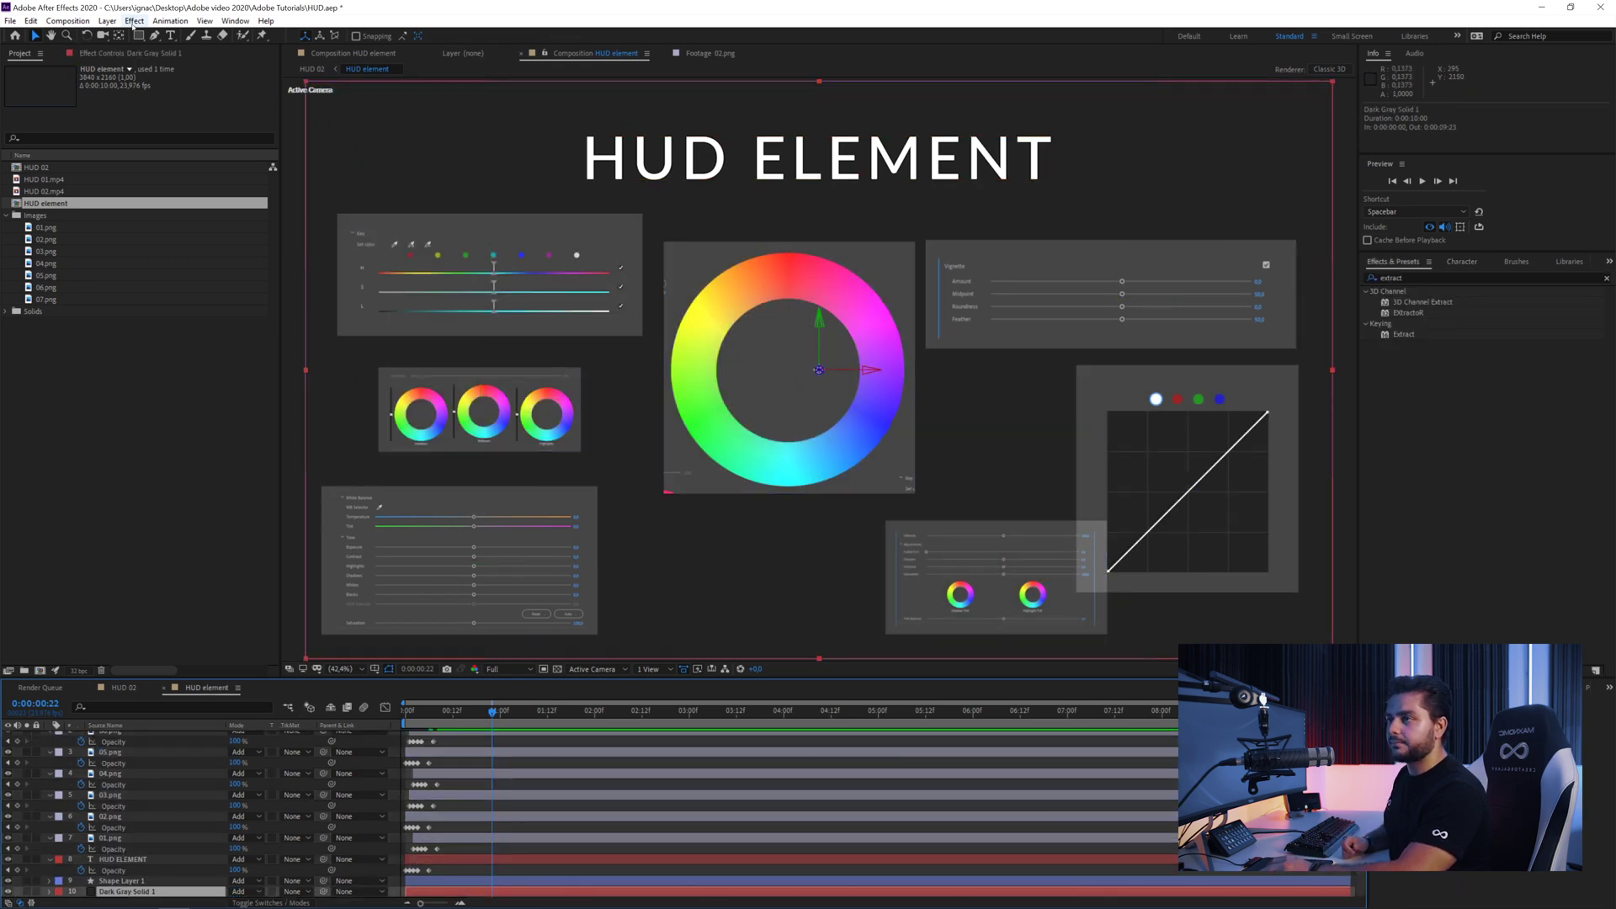
pyautogui.press('Delete')
pyautogui.press('F2')
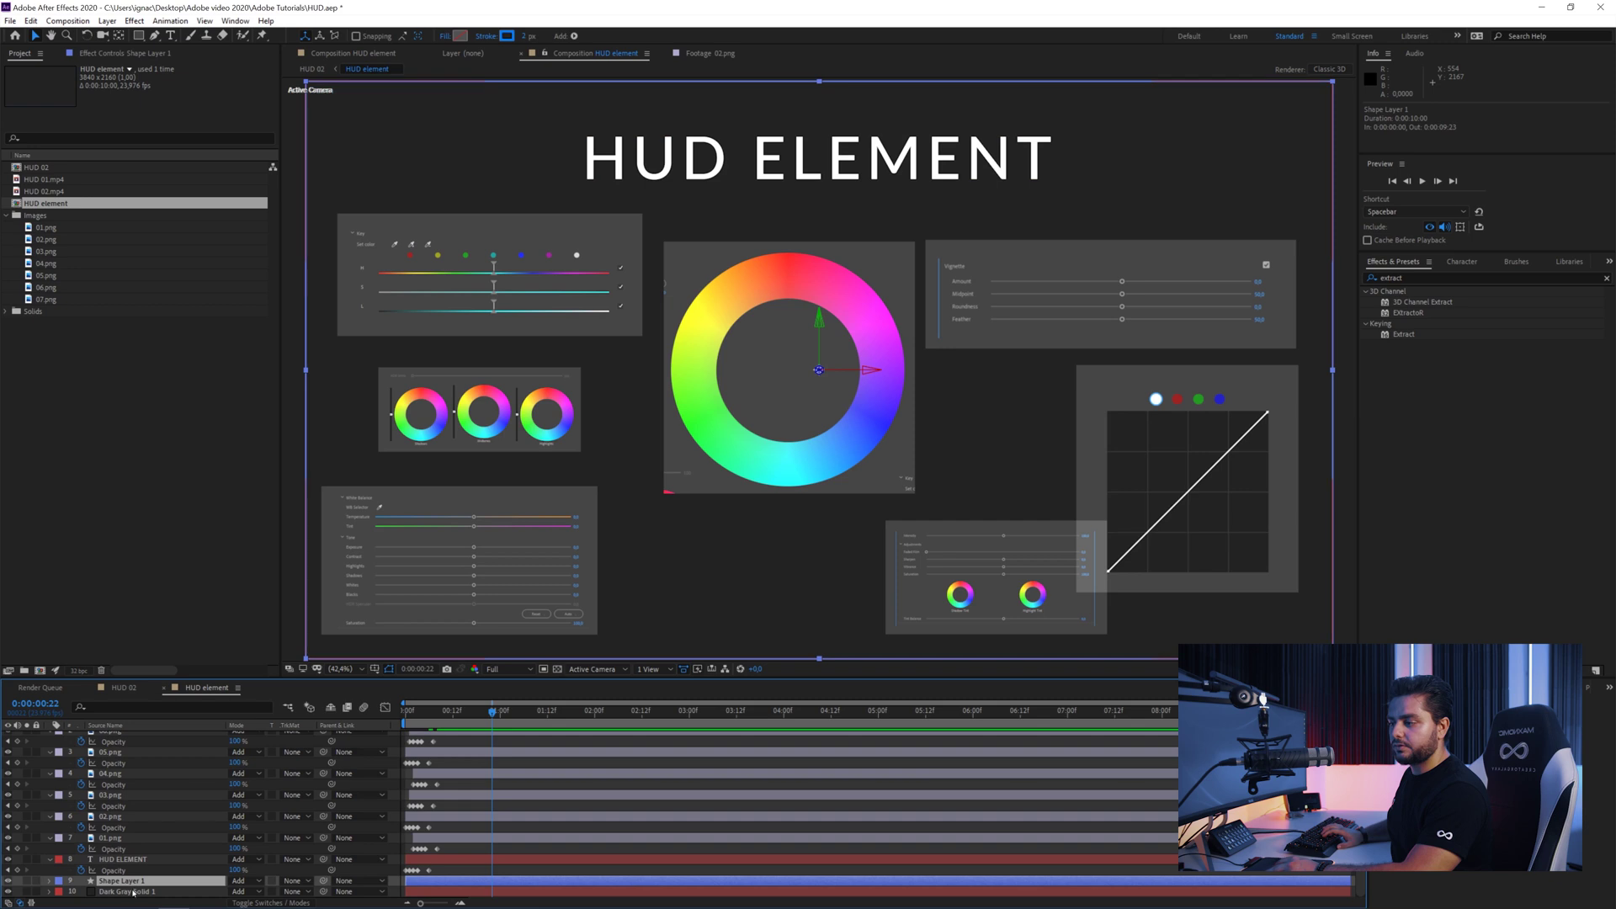
# Return to HUD 02 and preview the panels floating over the footage
pyautogui.click(125, 688)
pyautogui.press('space')
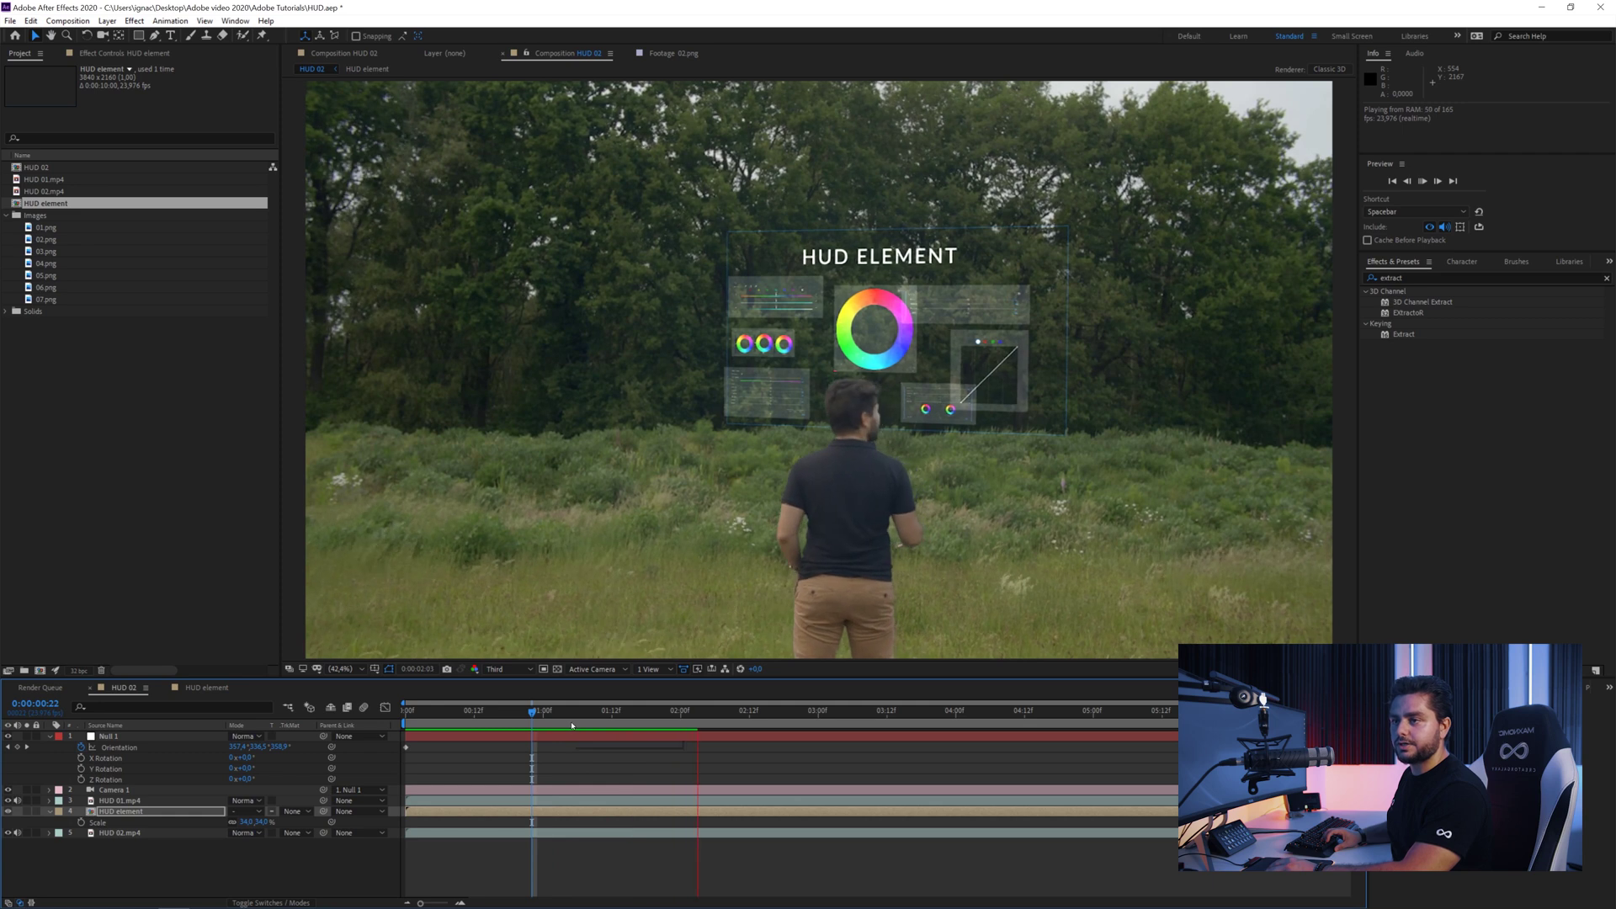
# Add a Stylize > Glow effect to the HUD element with Glow Intensity 0.1
pyautogui.click(120, 815)
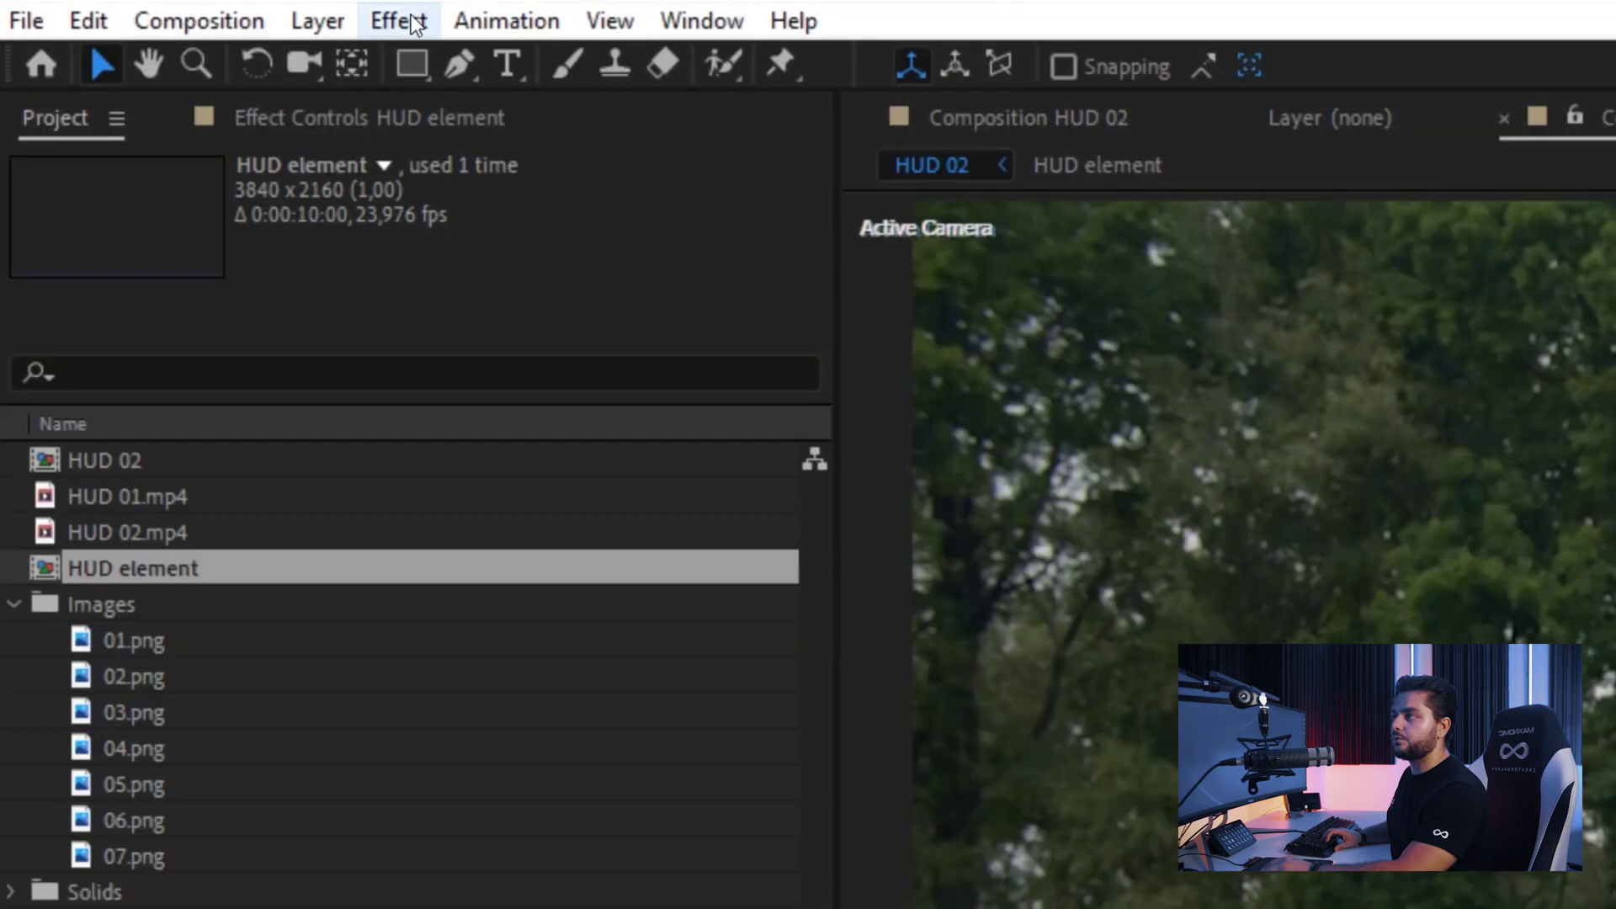
pyautogui.click(409, 19)
pyautogui.moveTo(456, 617)
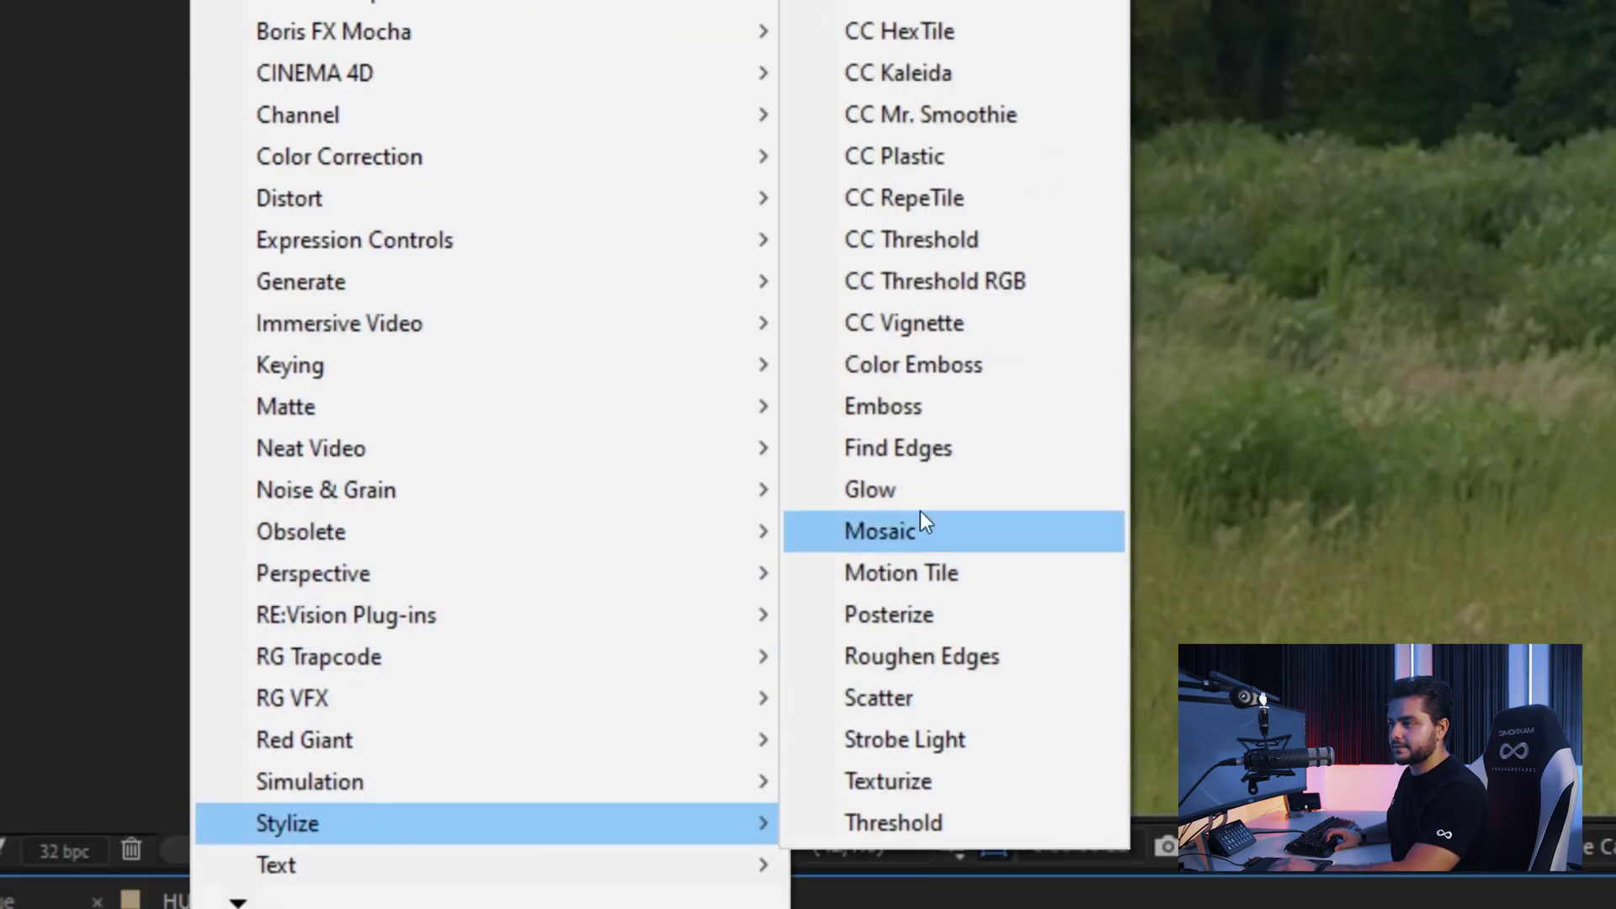
pyautogui.click(1039, 284)
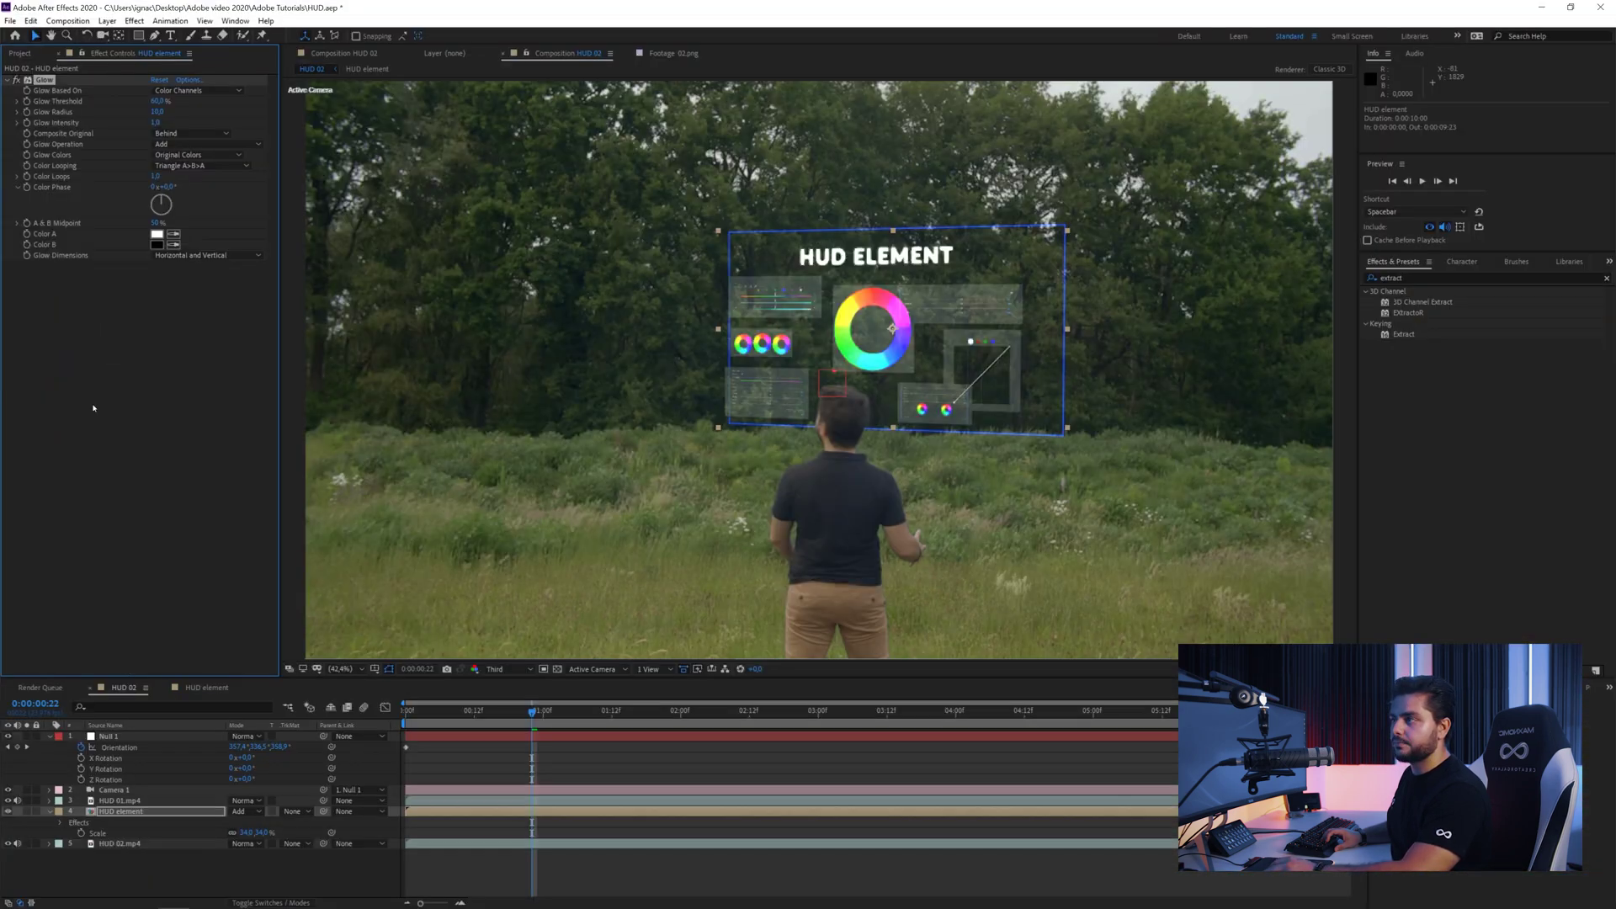
pyautogui.click(23, 52)
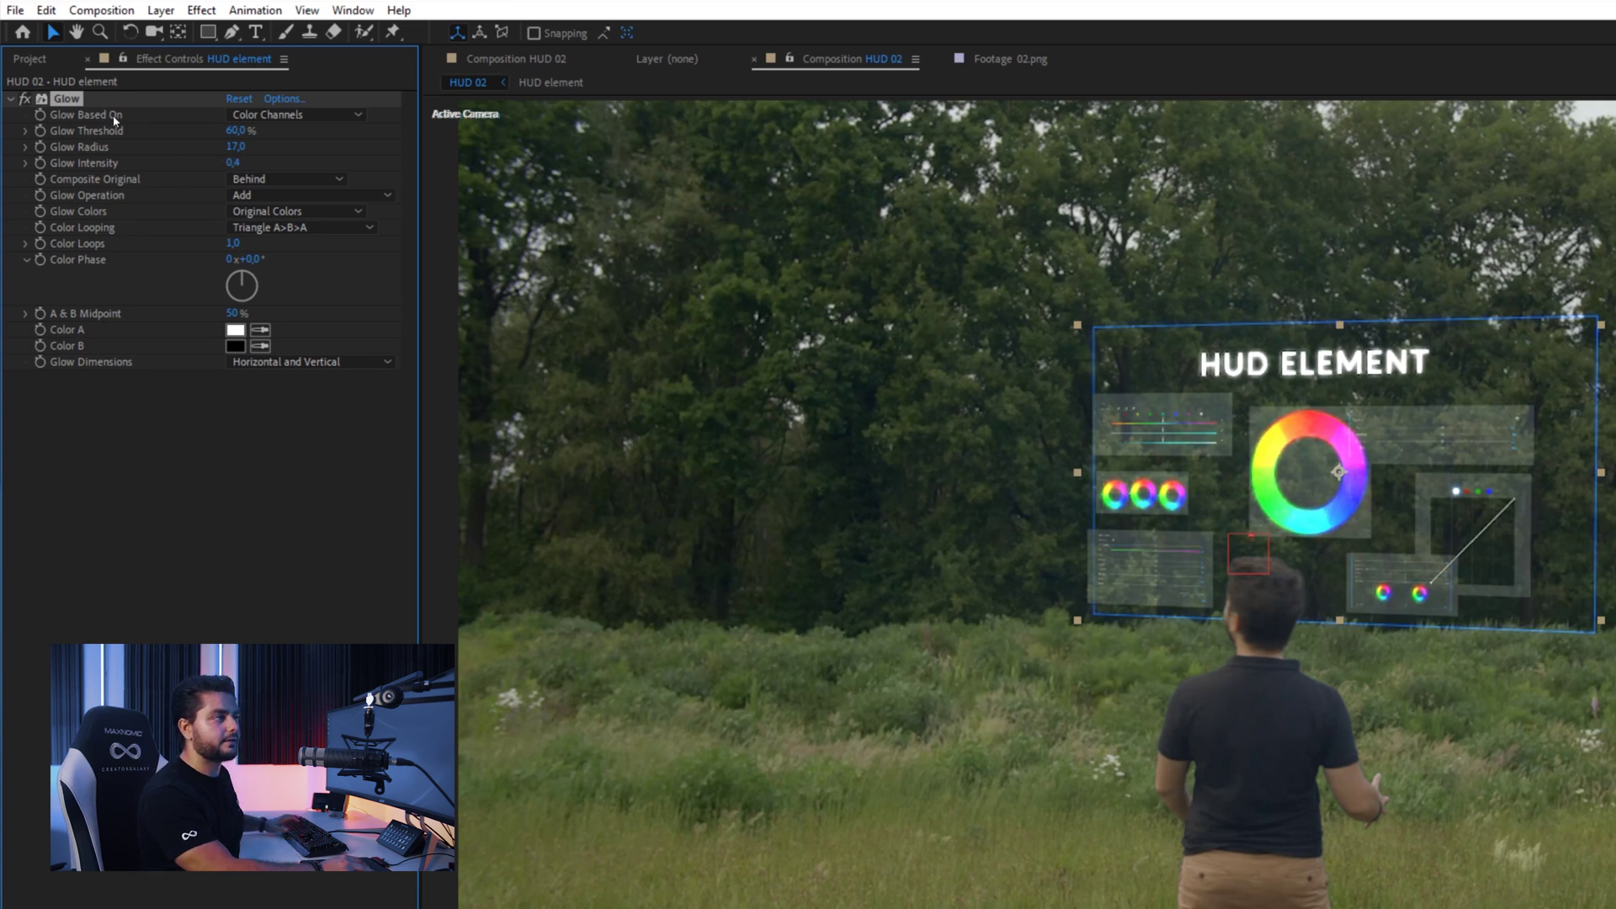
pyautogui.moveTo(216, 162); pyautogui.dragTo(203, 160)
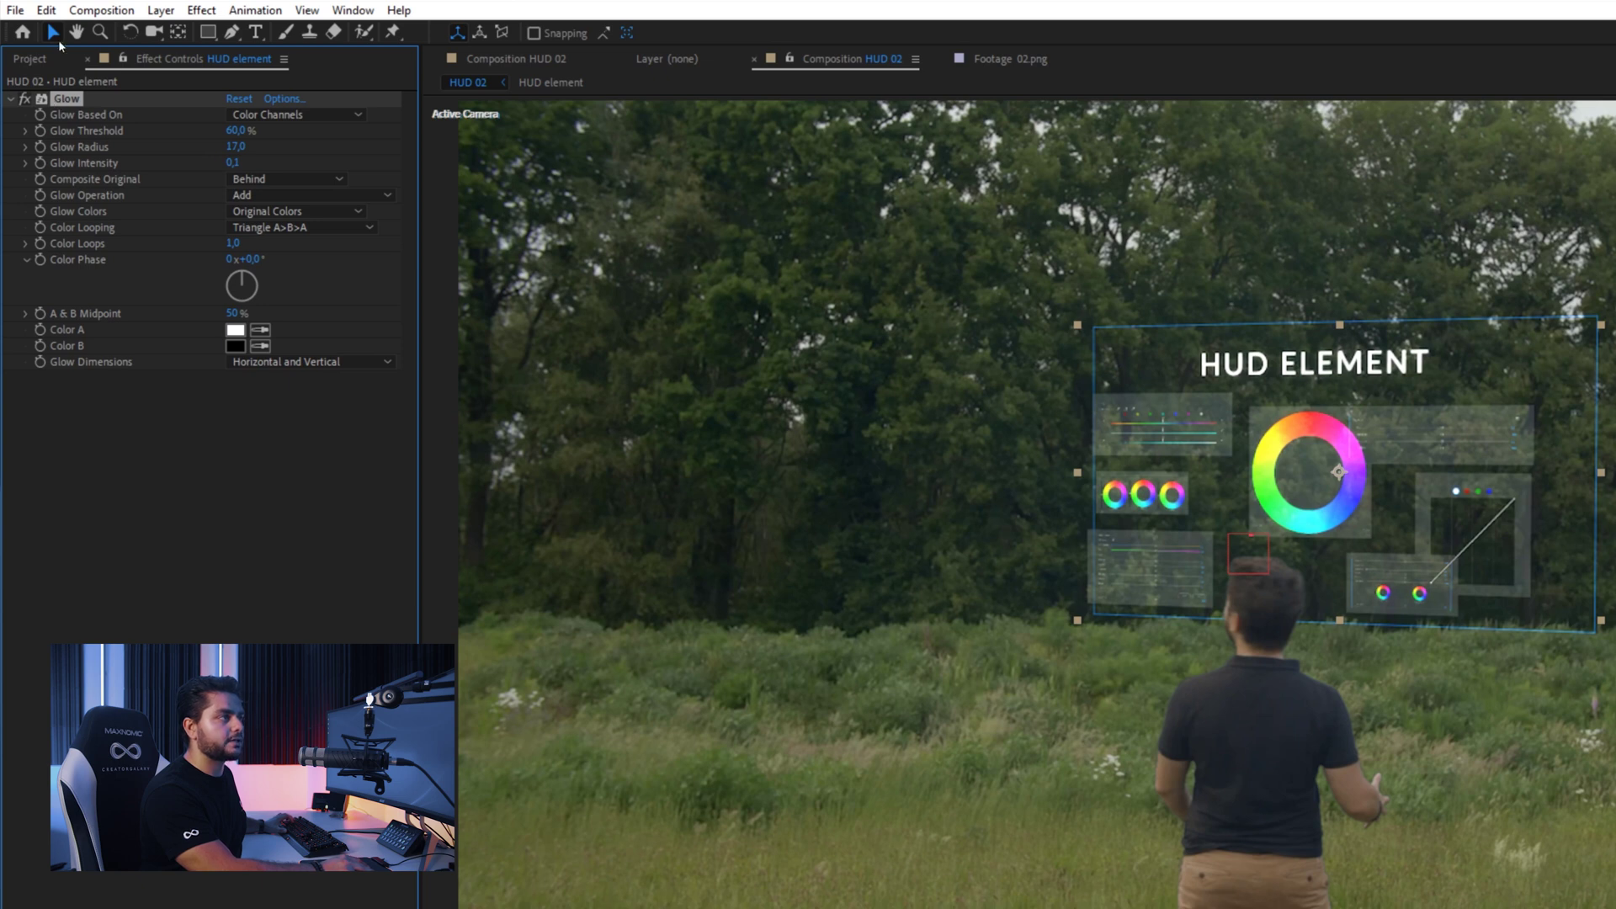
# Duplicate the glow into a wider Glow 2 and maximize the composition viewer
pyautogui.click(46, 10)
pyautogui.click(107, 252)
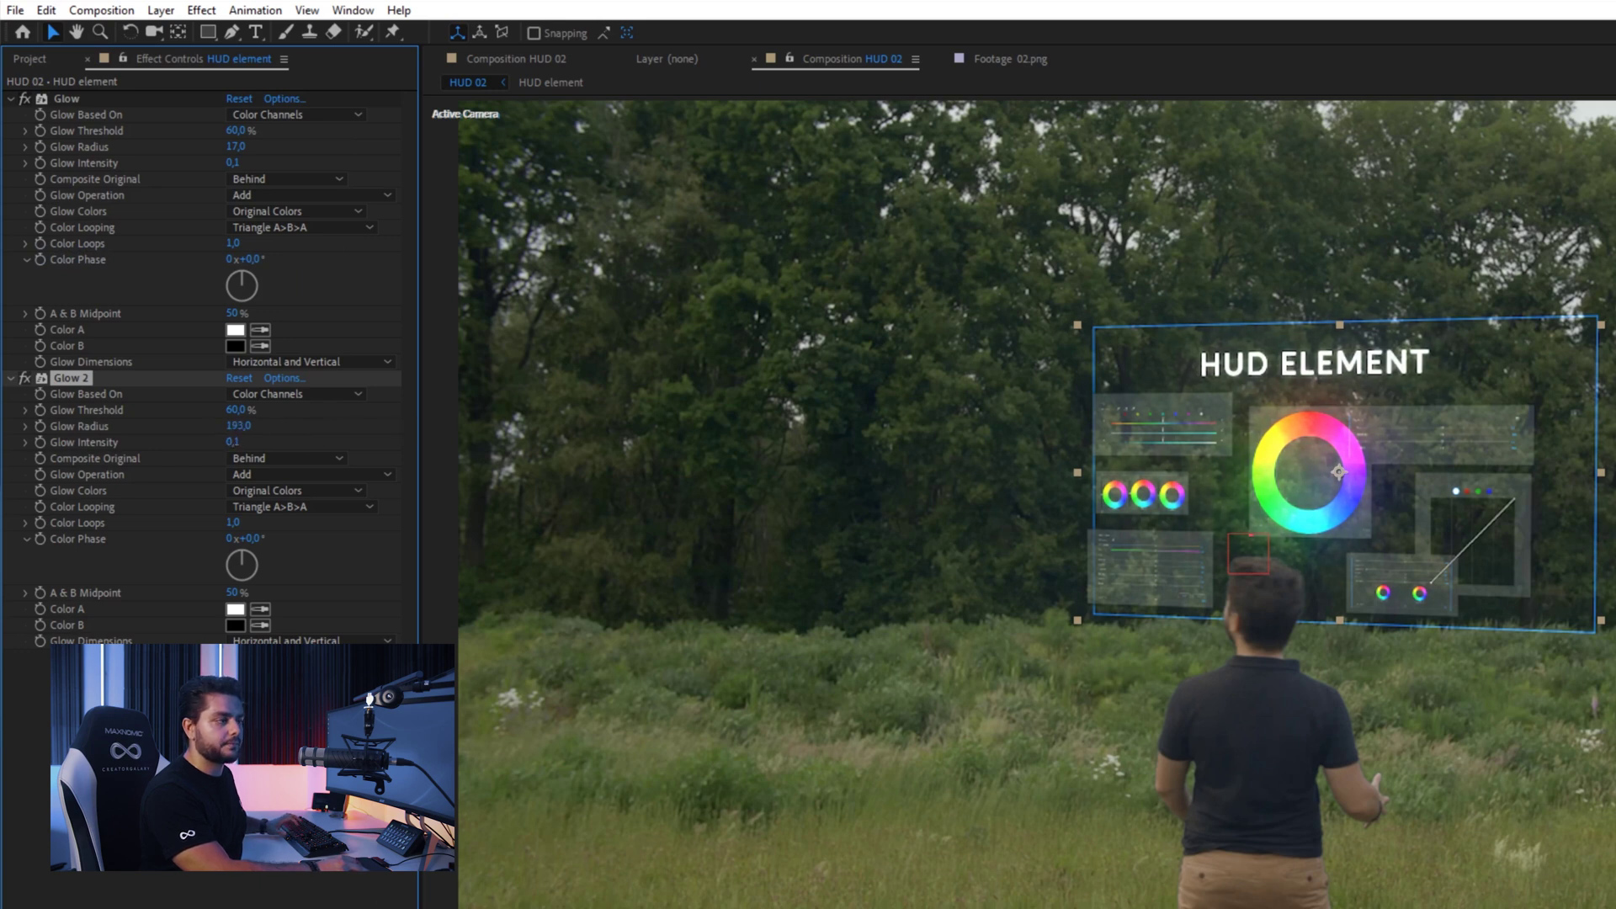
pyautogui.press('`')
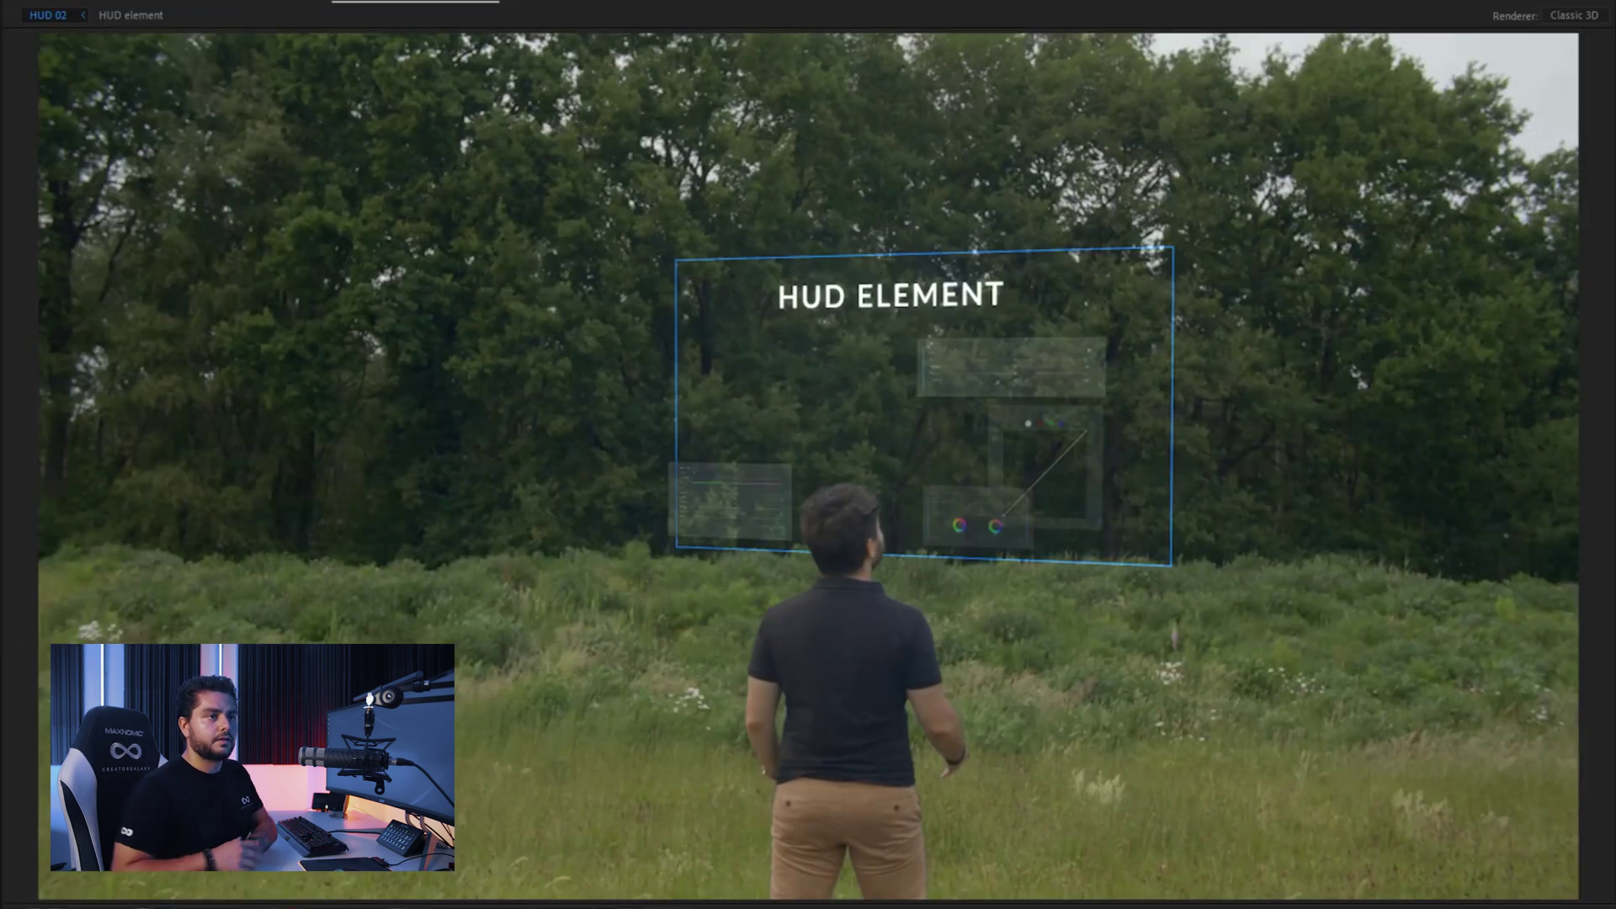